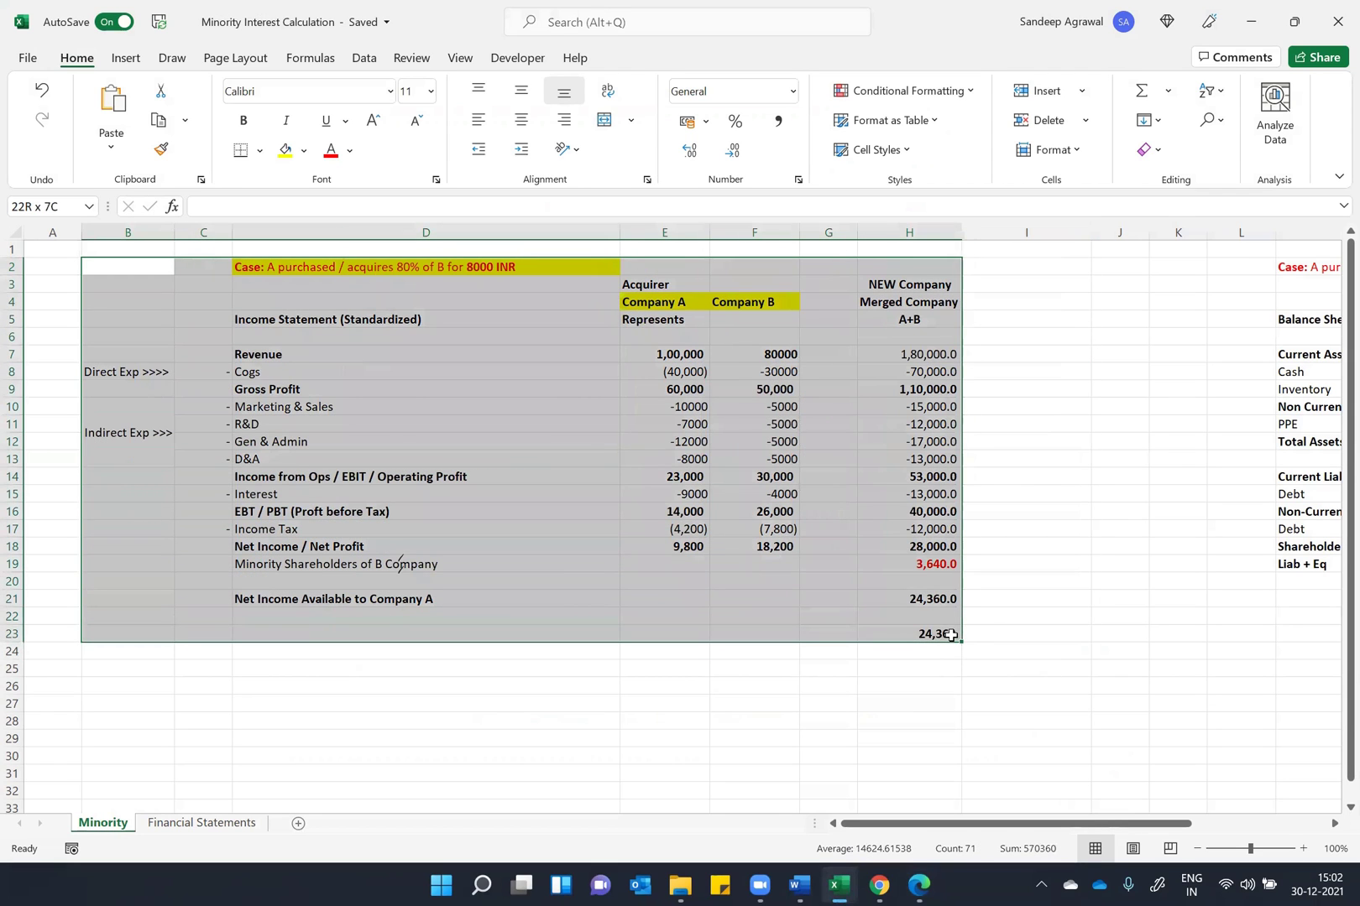
Step: Select the Company A/B headers, the Minority Shareholders of B Company row and the case description cell
drag(676, 303, 785, 302)
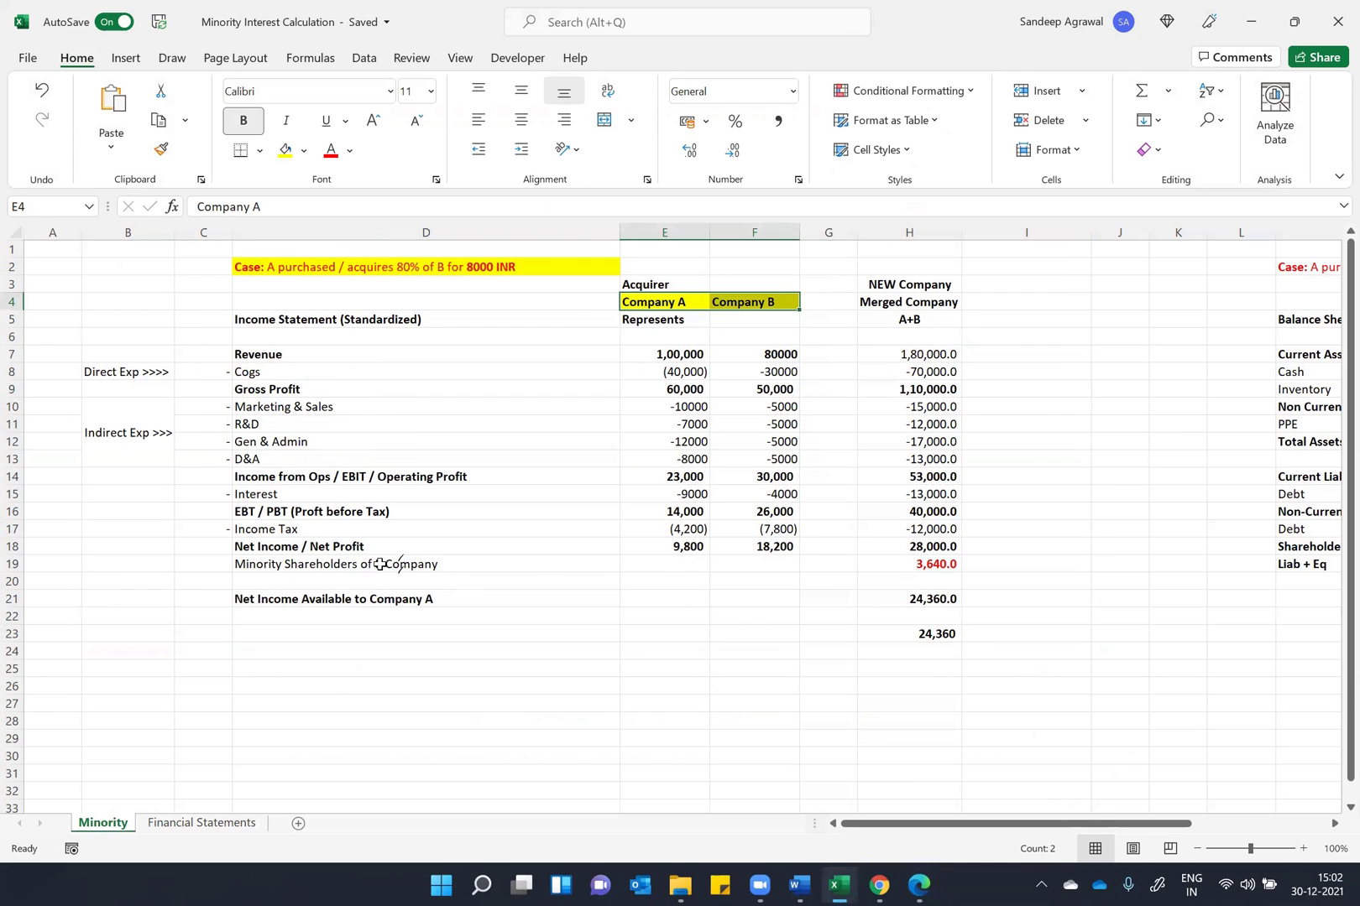
drag(380, 564, 951, 562)
click(404, 269)
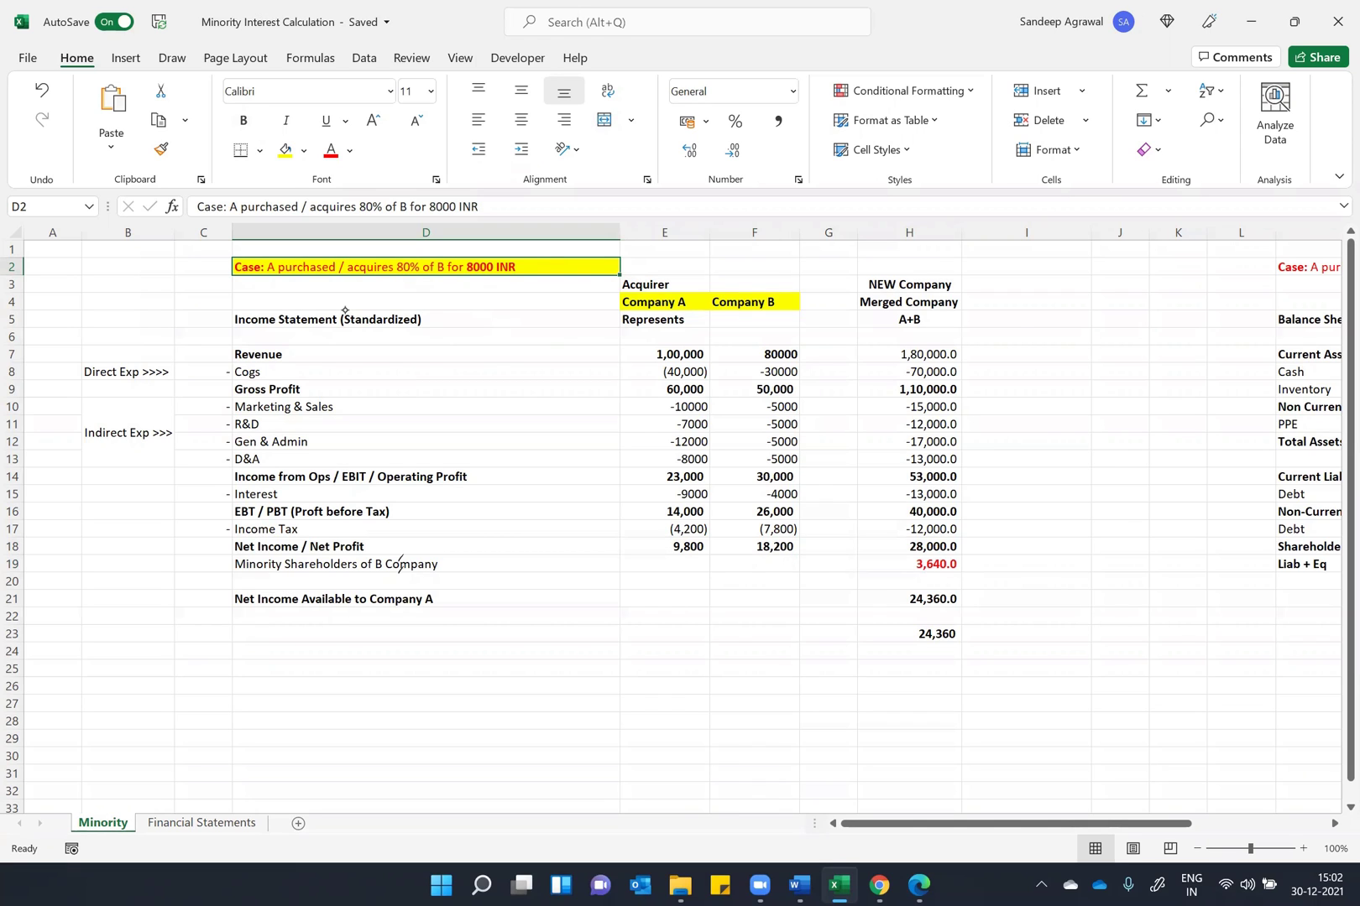
Step: Handwrite a greater-than-50% ownership range note beside the table
mouse_move(1013, 303)
mouse_down()
mouse_move(1030, 305)
mouse_move(988, 331)
mouse_up()
drag(977, 347, 1000, 336)
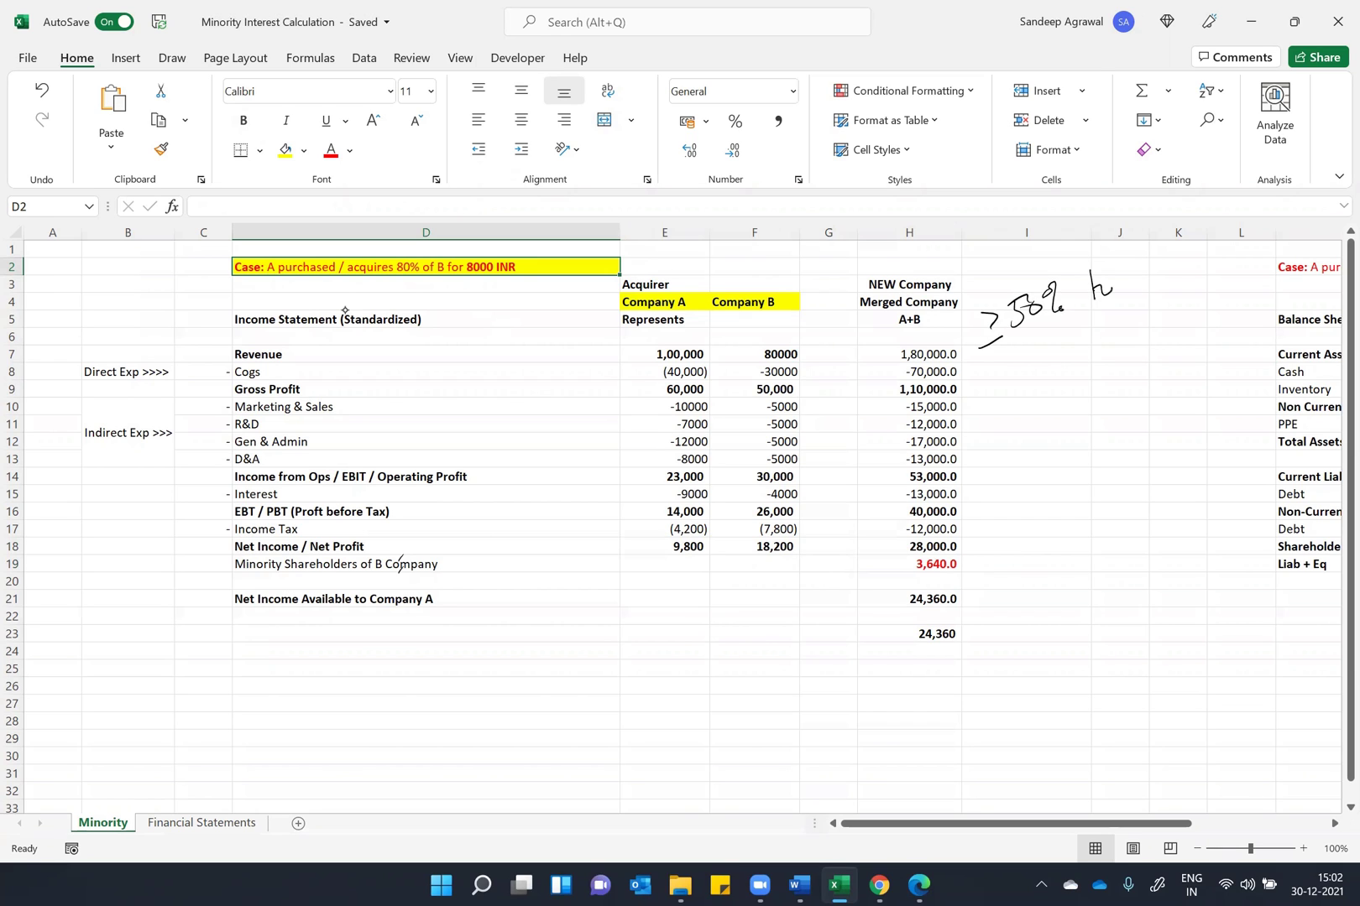
drag(1099, 288, 1109, 288)
mouse_move(1147, 263)
mouse_down()
mouse_move(1137, 291)
mouse_move(1162, 289)
mouse_up()
mouse_move(1168, 258)
mouse_down()
mouse_move(1167, 294)
mouse_move(1197, 267)
mouse_move(1227, 285)
mouse_move(1039, 270)
mouse_move(1205, 300)
mouse_move(1246, 245)
mouse_up()
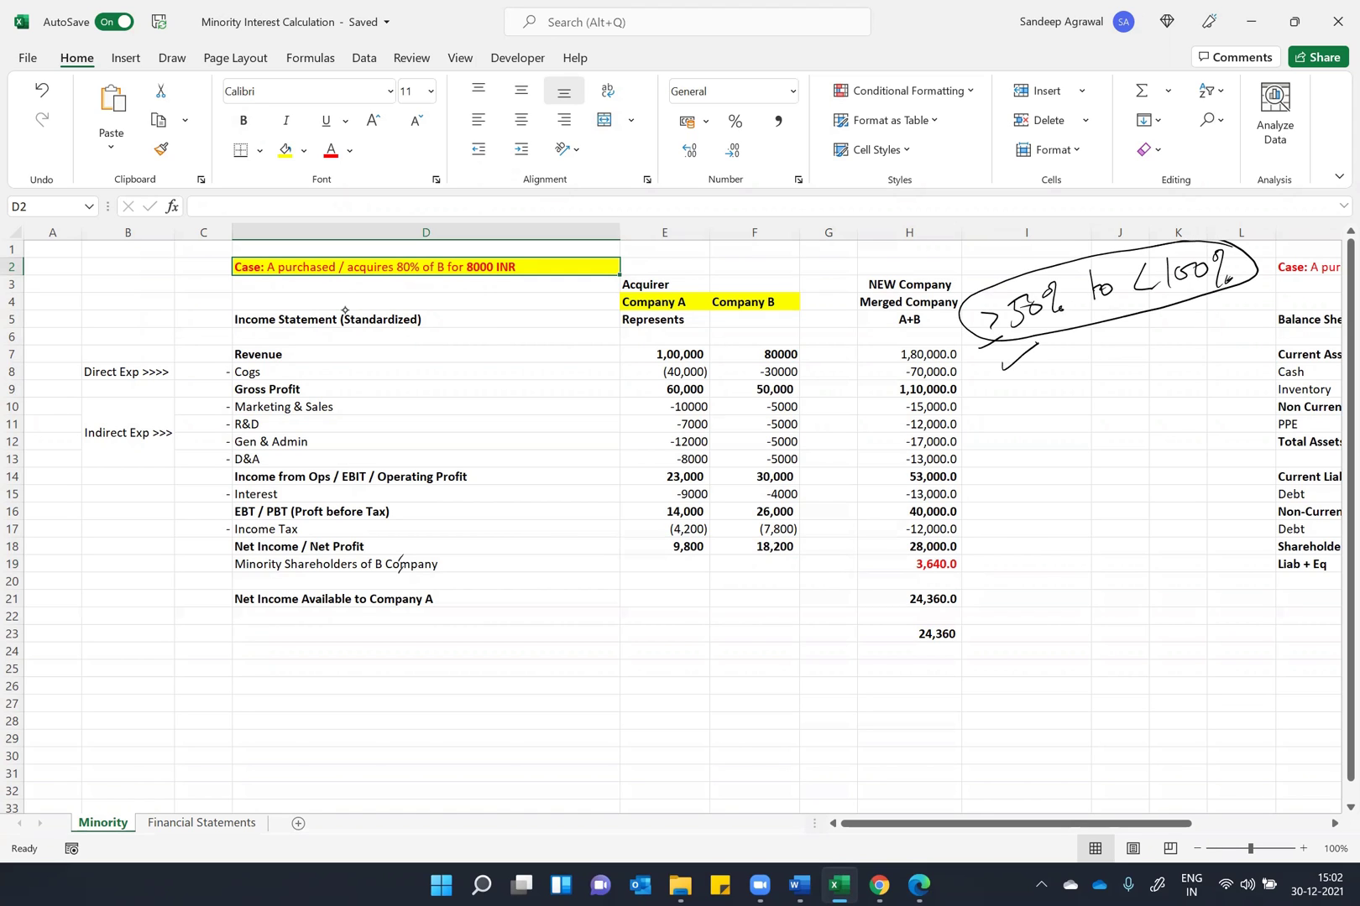
Step: Delete the handwritten ownership annotation
click(1029, 281)
key(Delete)
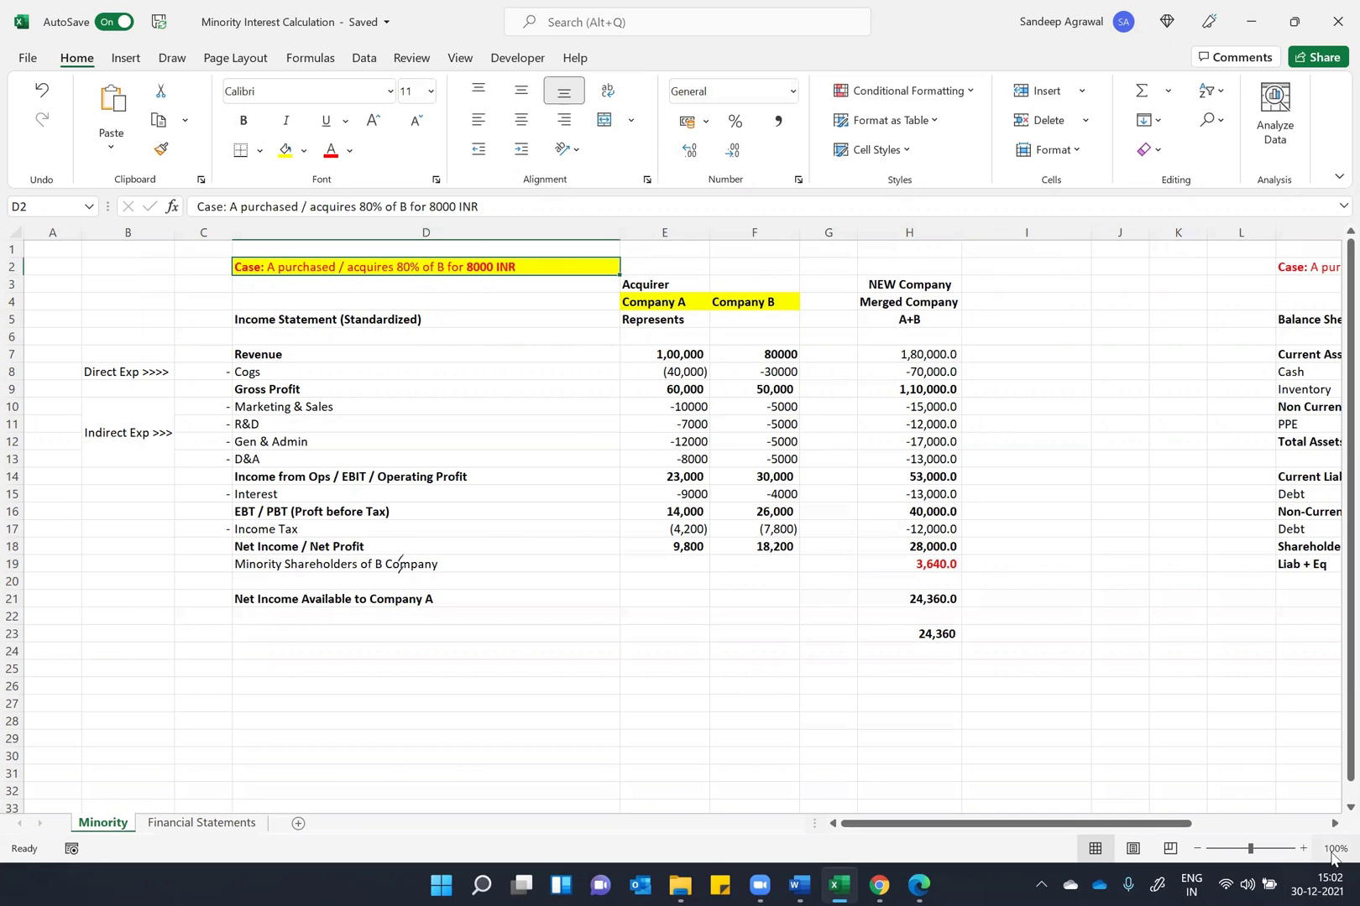
click(1334, 823)
Step: Scroll right to the balance sheet and select its case description cell
scroll(1332, 827, right, 4)
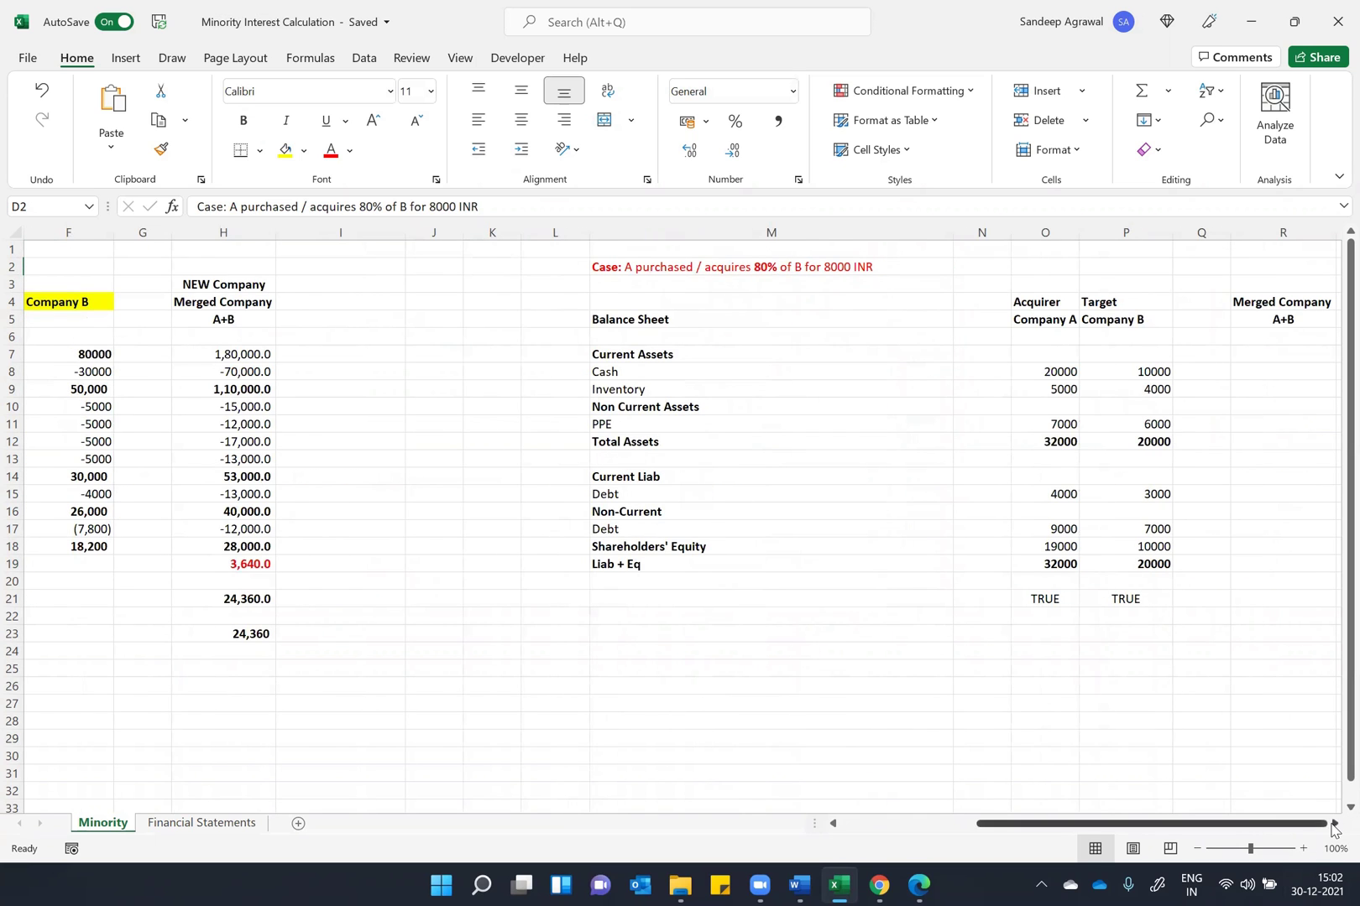
click(1334, 823)
scroll(630, 336, right, 1)
click(632, 269)
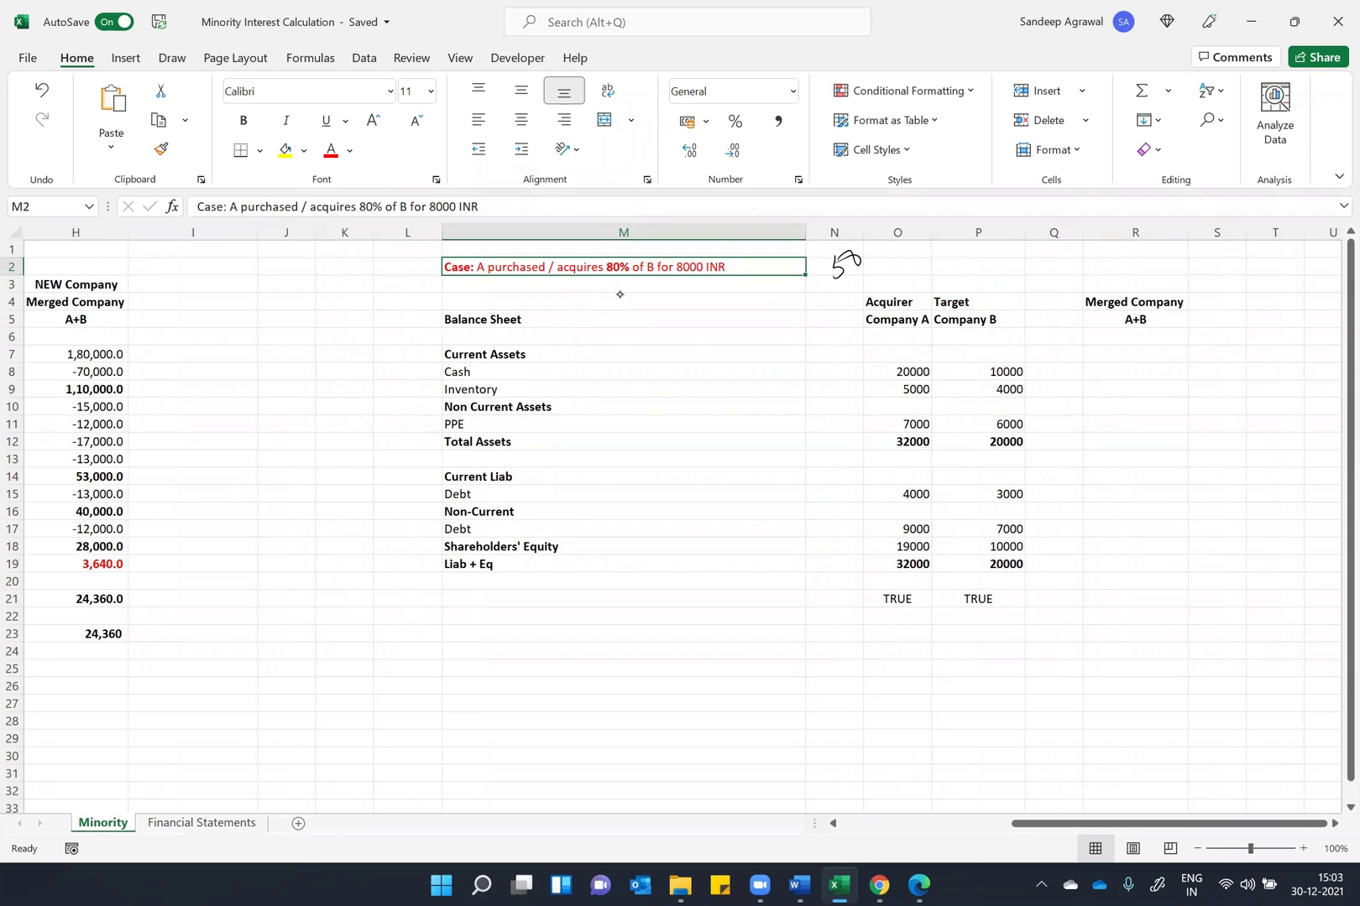
Step: Handwrite '≥50% to <100%' above the balance sheet, underline it, and select Company B's cash
drag(807, 262, 821, 283)
drag(954, 252, 995, 261)
click(978, 233)
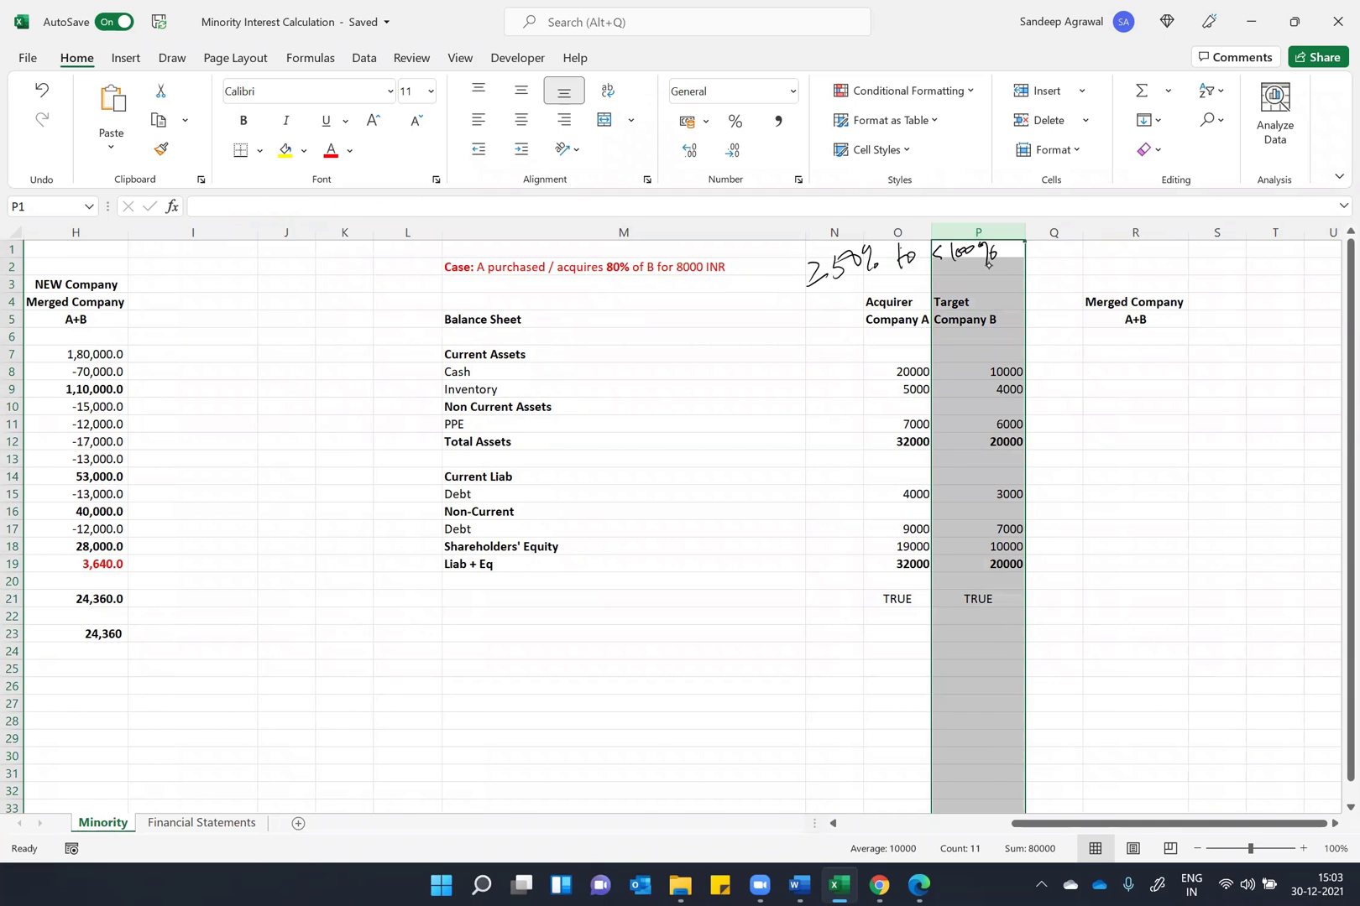
drag(820, 296, 982, 272)
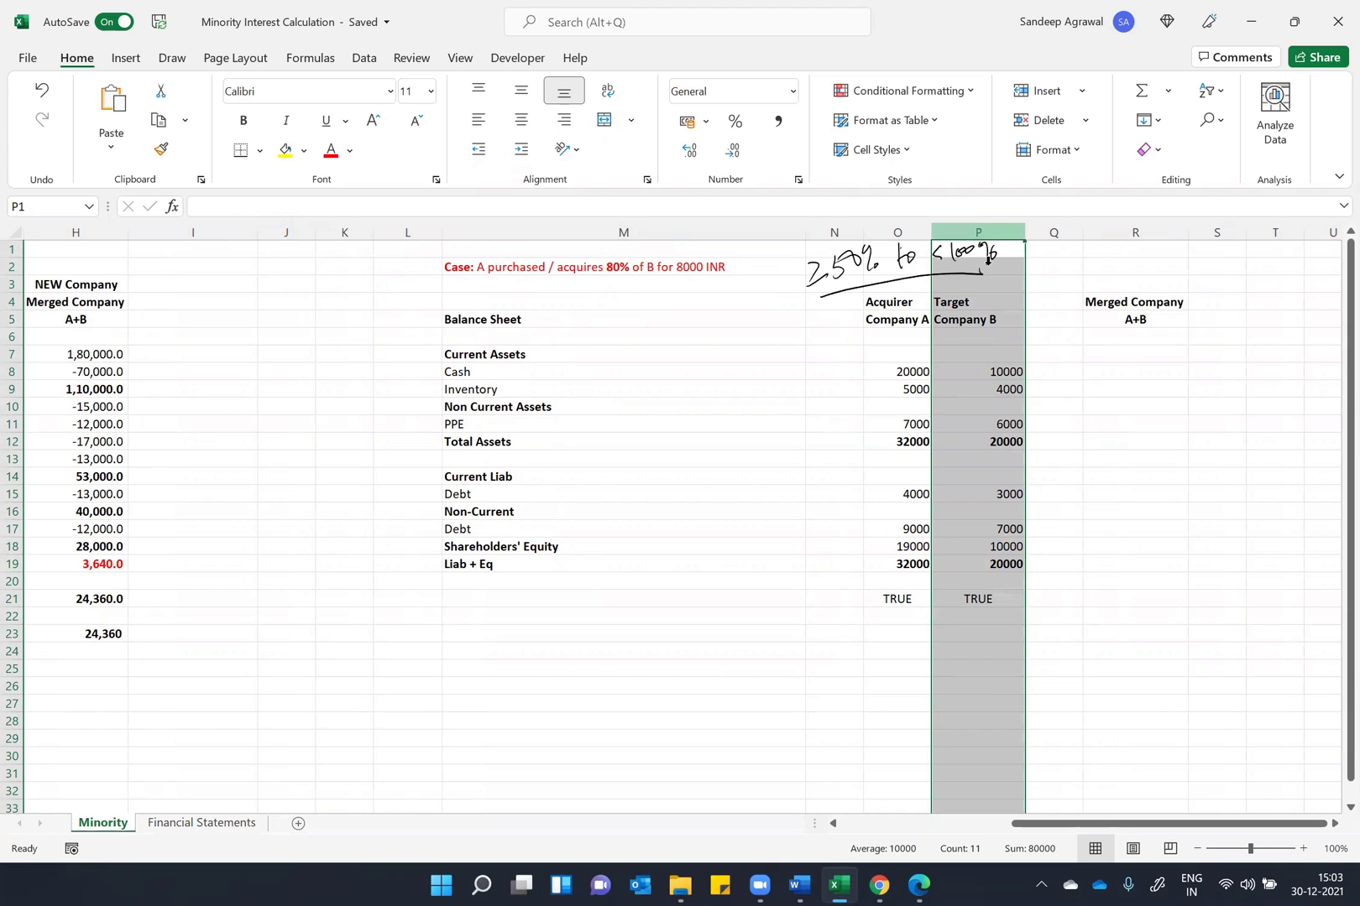
click(607, 738)
click(995, 372)
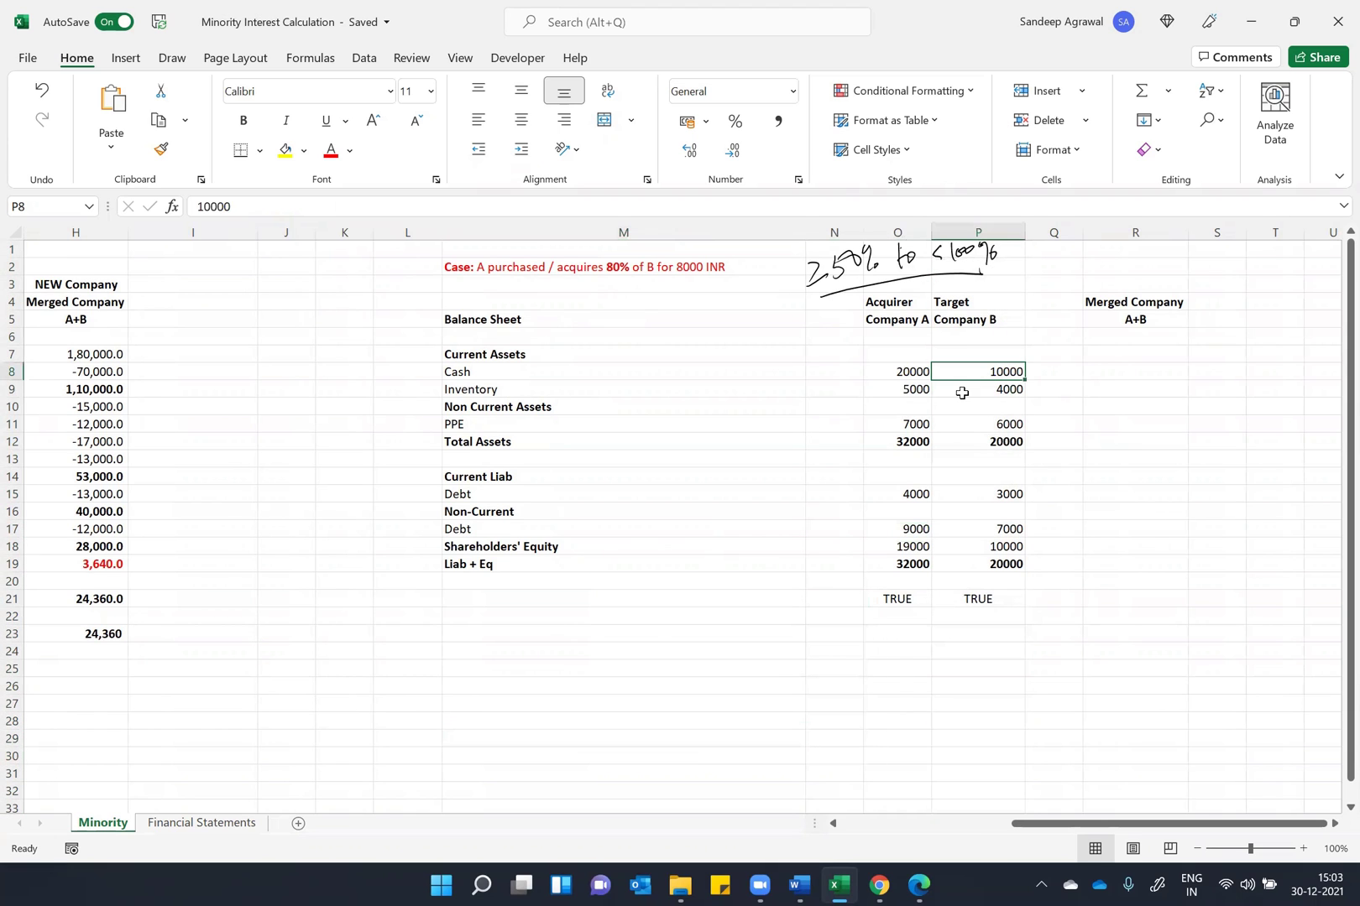
Step: Enter =O8+P8 in R8 to sum Company A and B cash
key(Right)
key(Right)
text(=)
key(Left)
key(Left)
key(Left)
text(+)
key(Right)
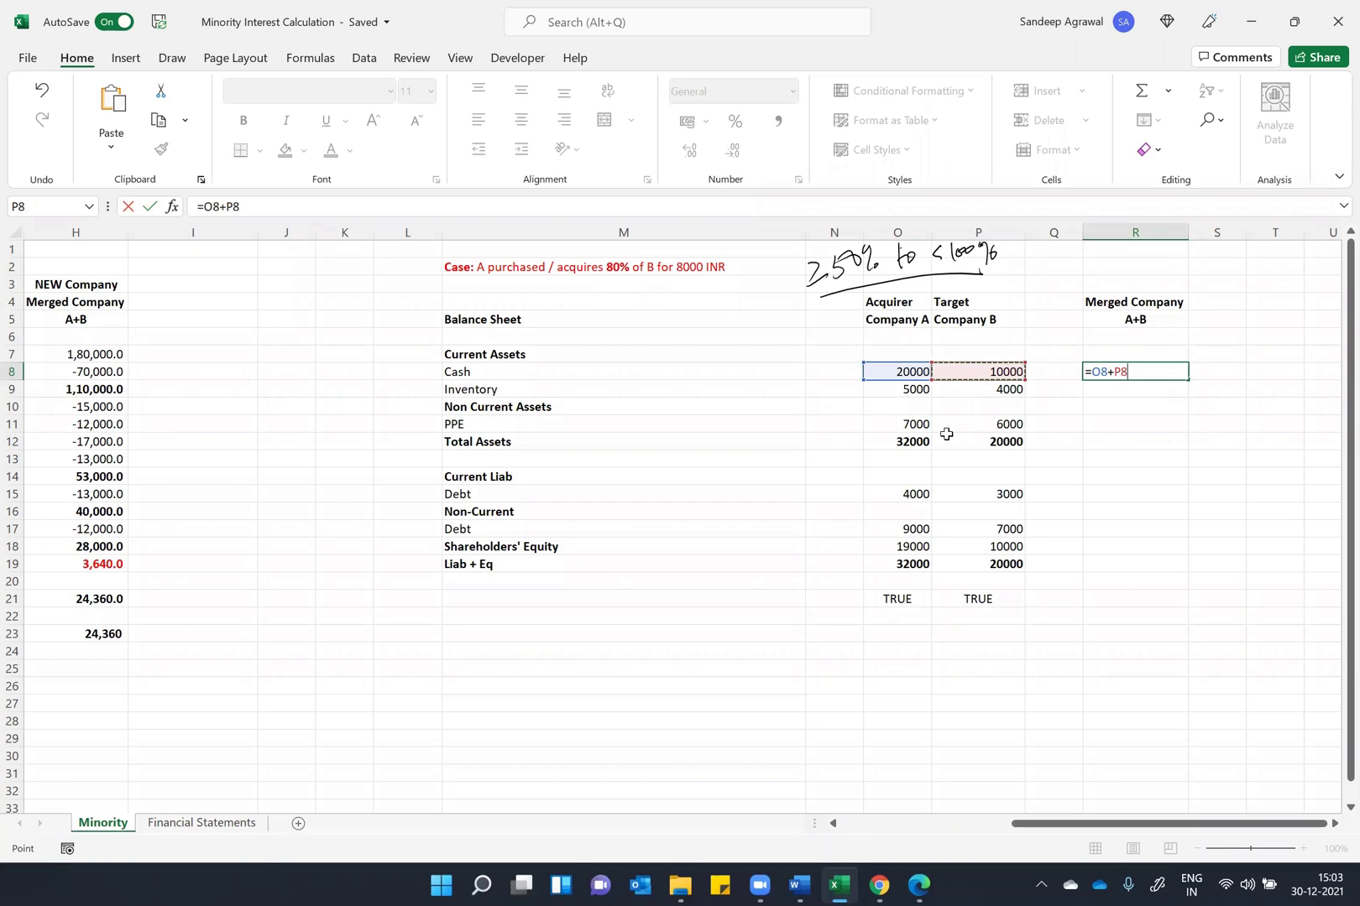
key(ctrl+Return)
Step: Copy the merged sum formula into R9, R11, R12, R15, R17, R18 and R19
key(ctrl+c)
key(Down)
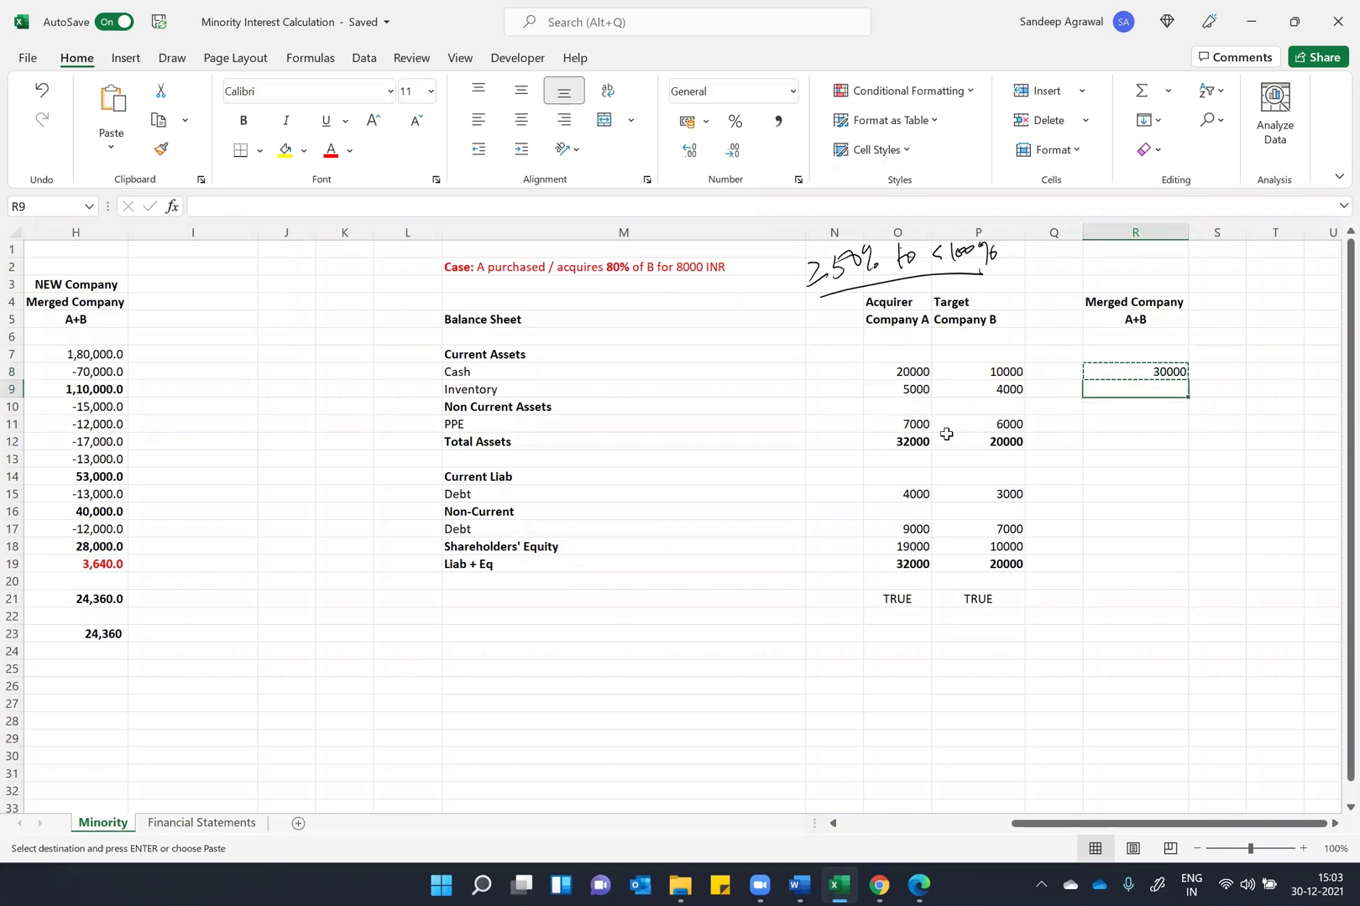
key(ctrl+v)
key(Down)
key(Down)
key(ctrl+v)
key(Down)
key(ctrl+v)
key(Down)
key(Down)
key(Down)
key(ctrl+v)
key(Down)
key(Down)
key(ctrl+v)
key(Escape)
key(Down)
key(ctrl+v)
Step: Review each merged column formula with F2 to confirm its references
key(Down)
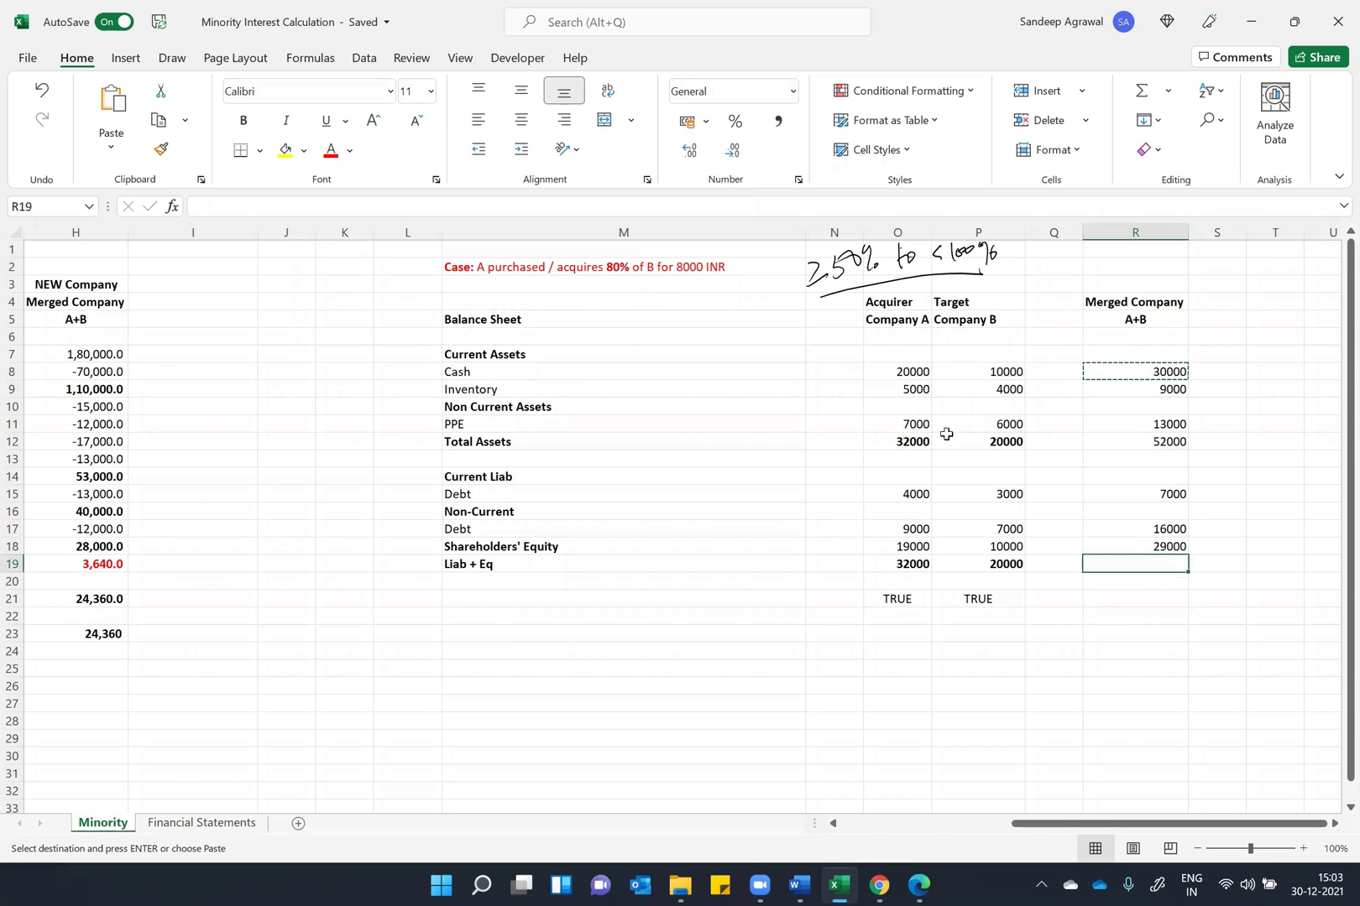
key(ctrl+v)
key(Escape)
key(Up)
key(Up)
key(Up)
key(Up)
key(Up)
key(Up)
key(Up)
key(Up)
key(Down)
key(Down)
key(Down)
key(Down)
key(Down)
key(Down)
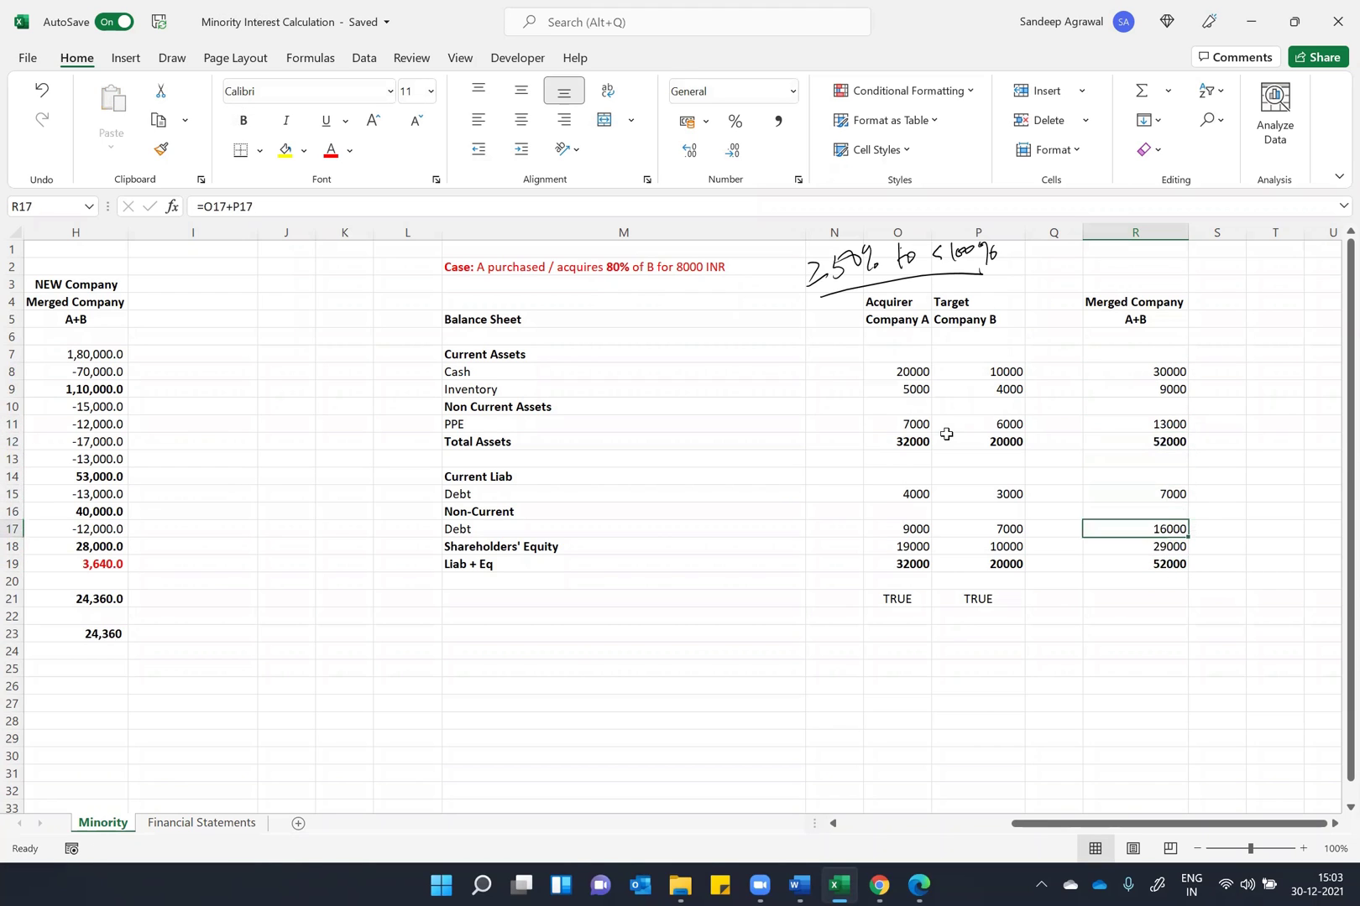
key(Up)
key(Up)
key(Up)
key(Up)
key(Up)
key(Up)
key(Up)
key(Up)
key(Up)
key(Down)
key(Down)
key(Down)
key(Down)
key(Down)
key(Down)
key(Down)
key(Down)
key(Down)
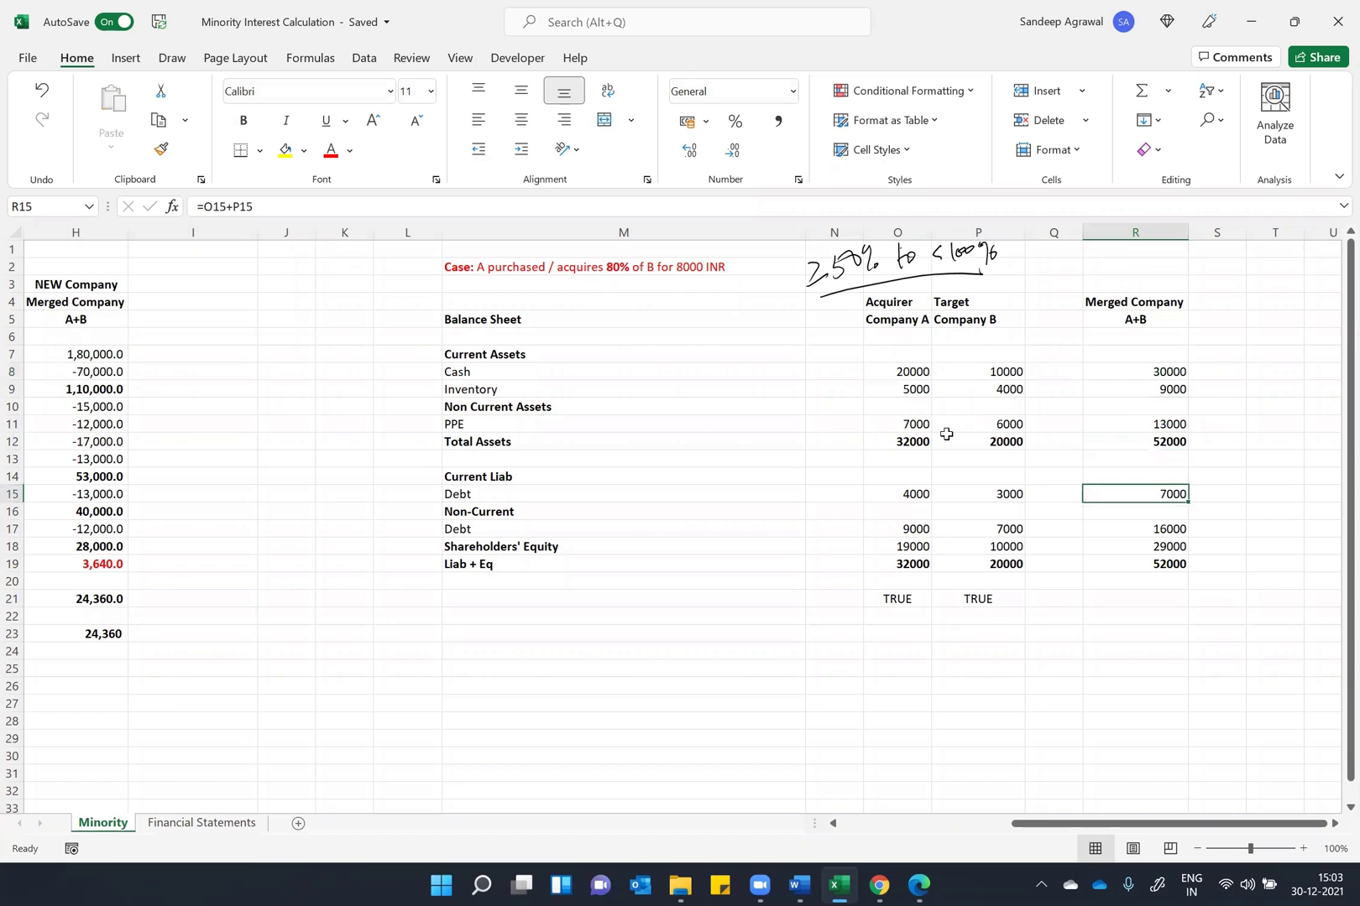
key(Up)
key(Up)
key(Up)
key(Up)
key(Up)
key(Up)
key(Up)
key(Up)
key(Up)
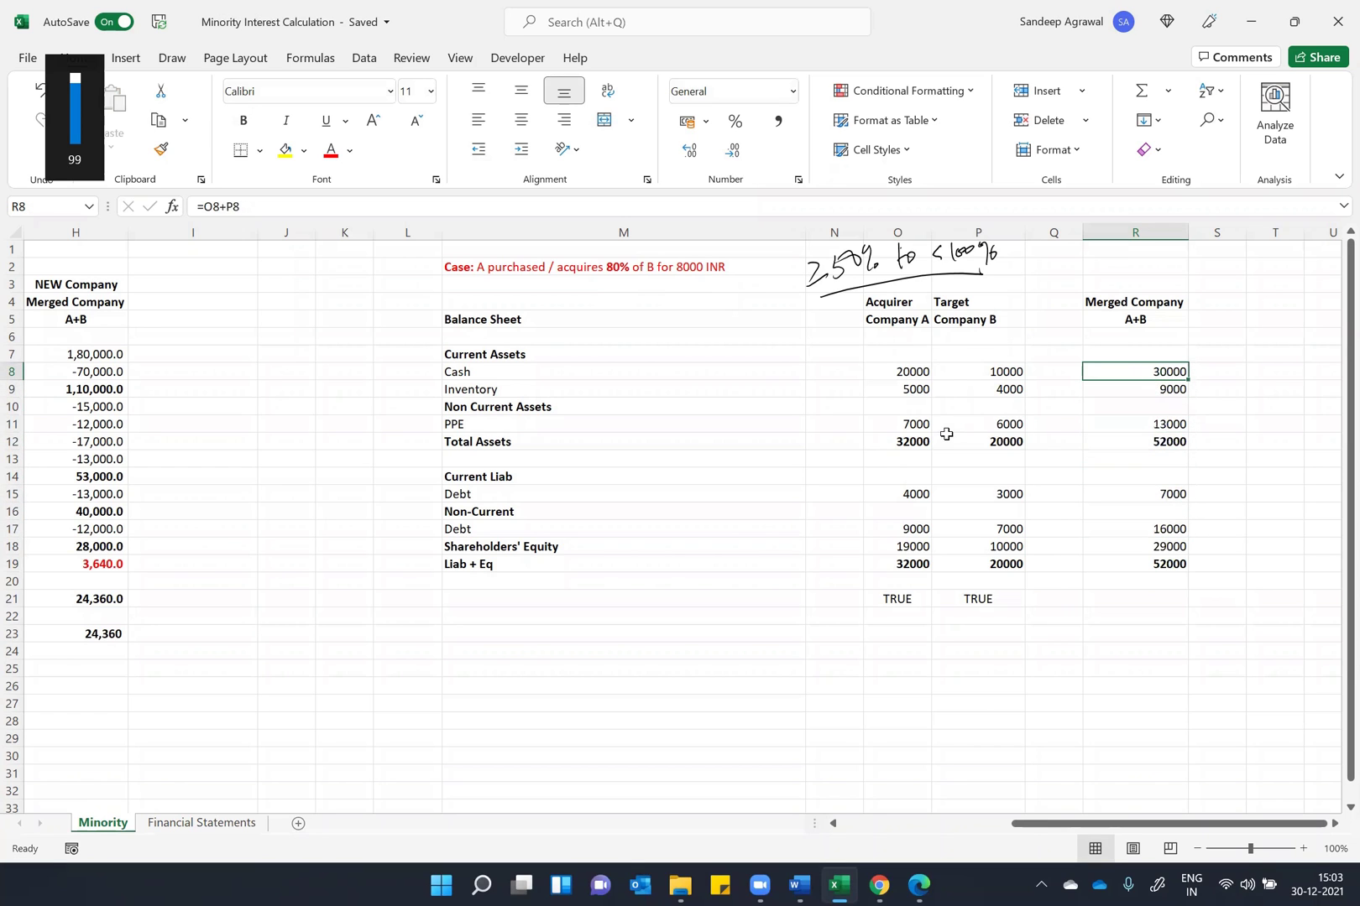
key(F2)
key(Return)
key(F2)
key(Return)
key(Down)
key(F2)
key(Return)
key(F2)
key(Return)
key(Down)
key(Down)
key(F2)
key(Return)
key(Down)
key(F2)
key(Return)
key(F2)
key(Return)
key(F2)
key(Escape)
key(Down)
key(Down)
key(Up)
key(Up)
key(Up)
key(Up)
key(Up)
key(Up)
key(Up)
key(Up)
key(Up)
key(Up)
key(Up)
key(Up)
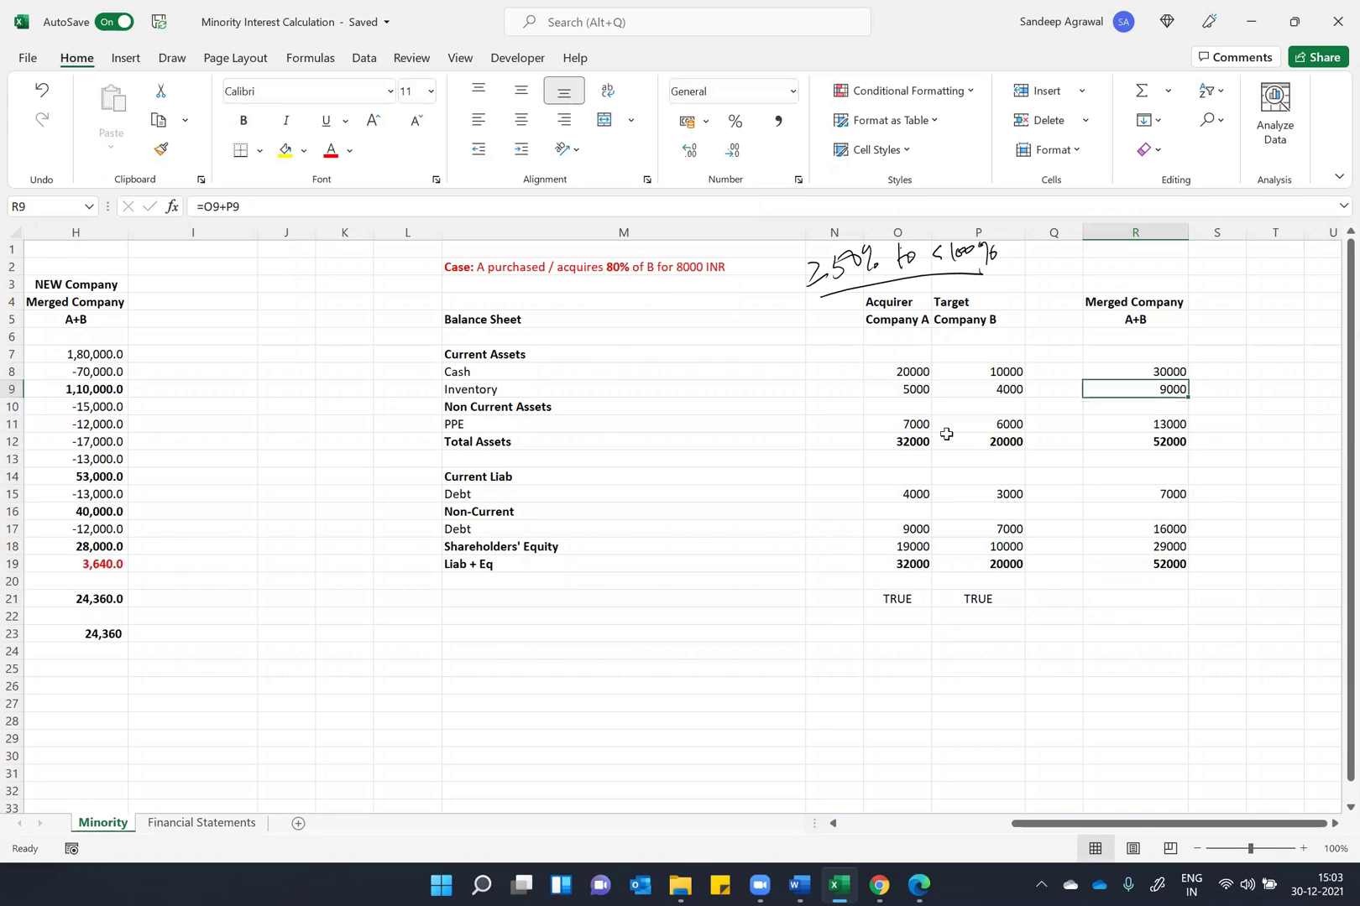
Step: Select the Merged Company header and view font colours without changing anything
click(1129, 302)
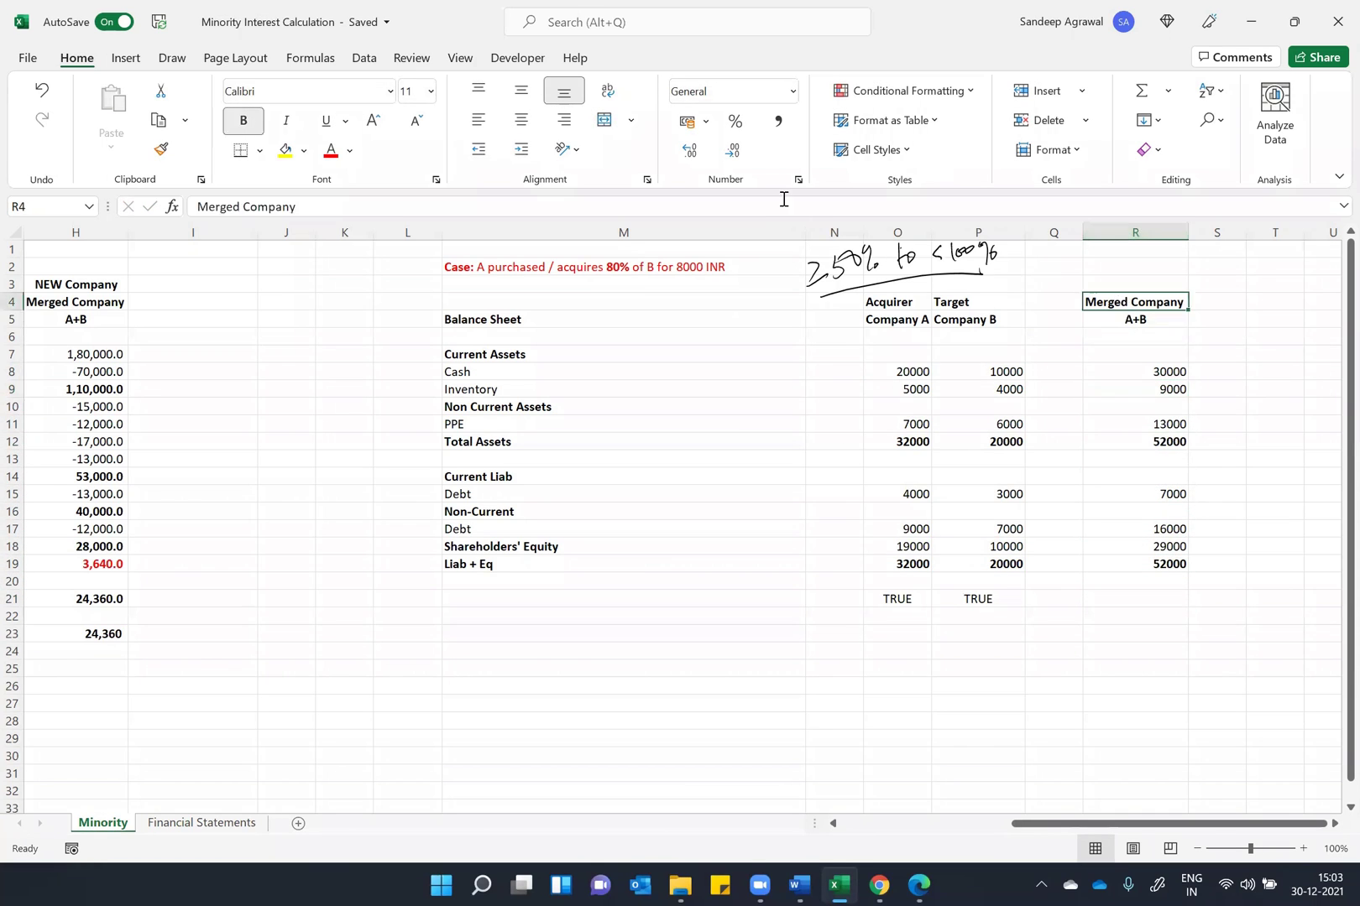
click(350, 151)
click(357, 176)
click(804, 426)
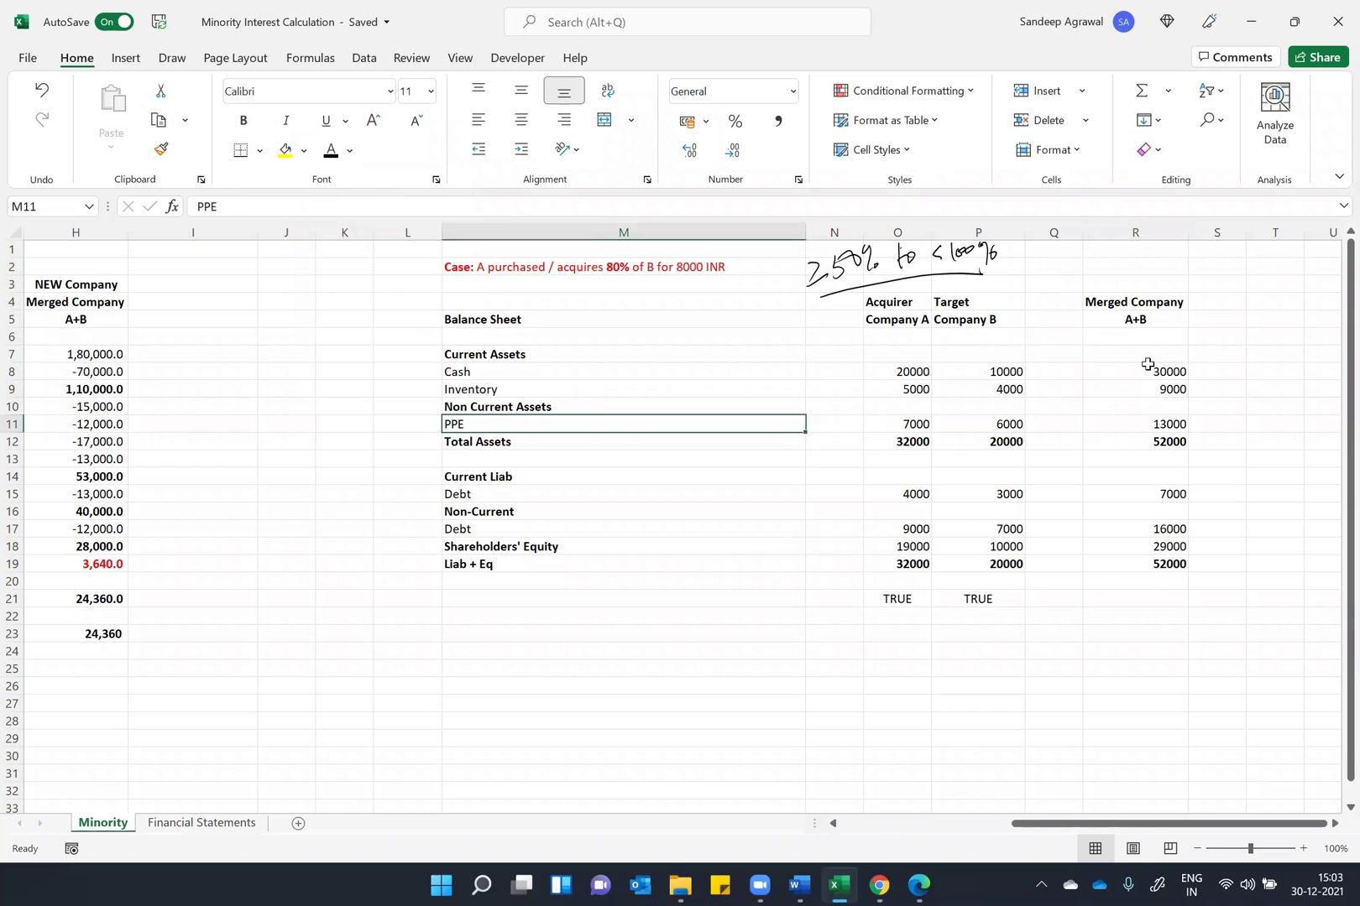
click(1146, 369)
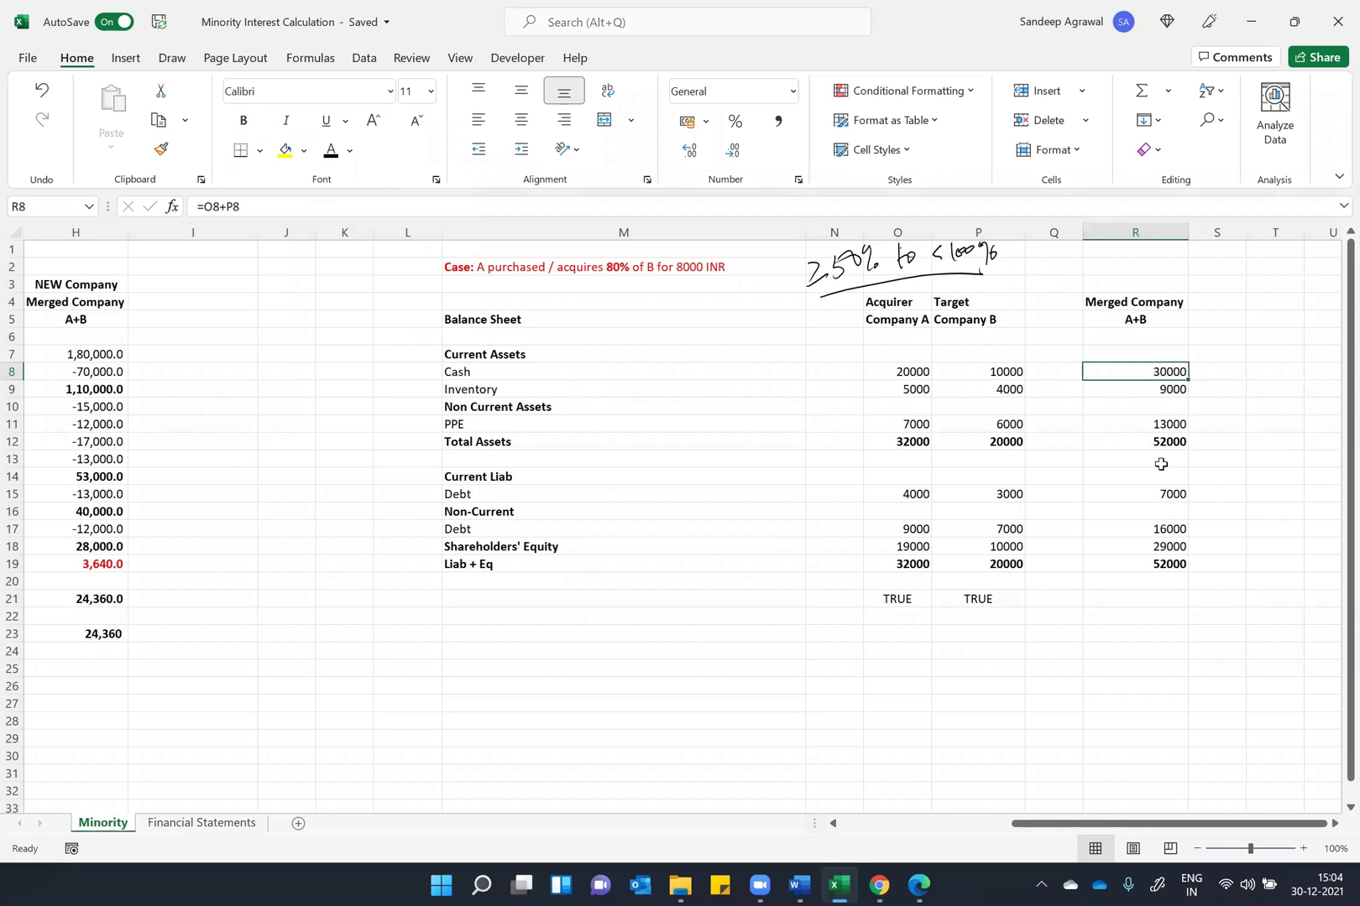
Step: Circle the 80% stake, company B and the 20% note, and box the word 'question'
drag(621, 253, 598, 252)
drag(639, 275, 644, 257)
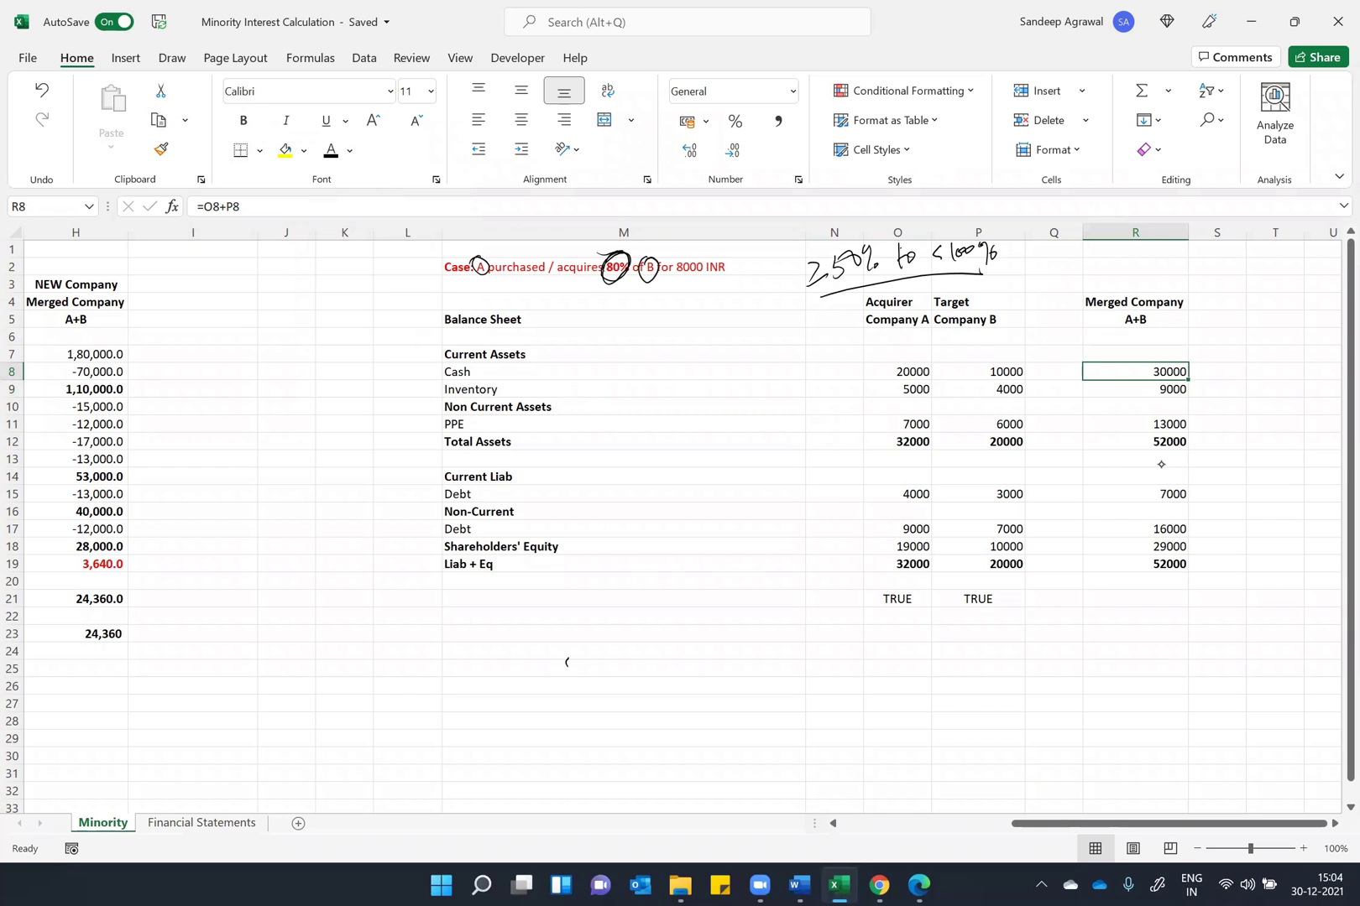
mouse_move(606, 641)
mouse_down()
mouse_move(594, 674)
mouse_move(543, 676)
mouse_move(587, 636)
mouse_move(649, 686)
mouse_up()
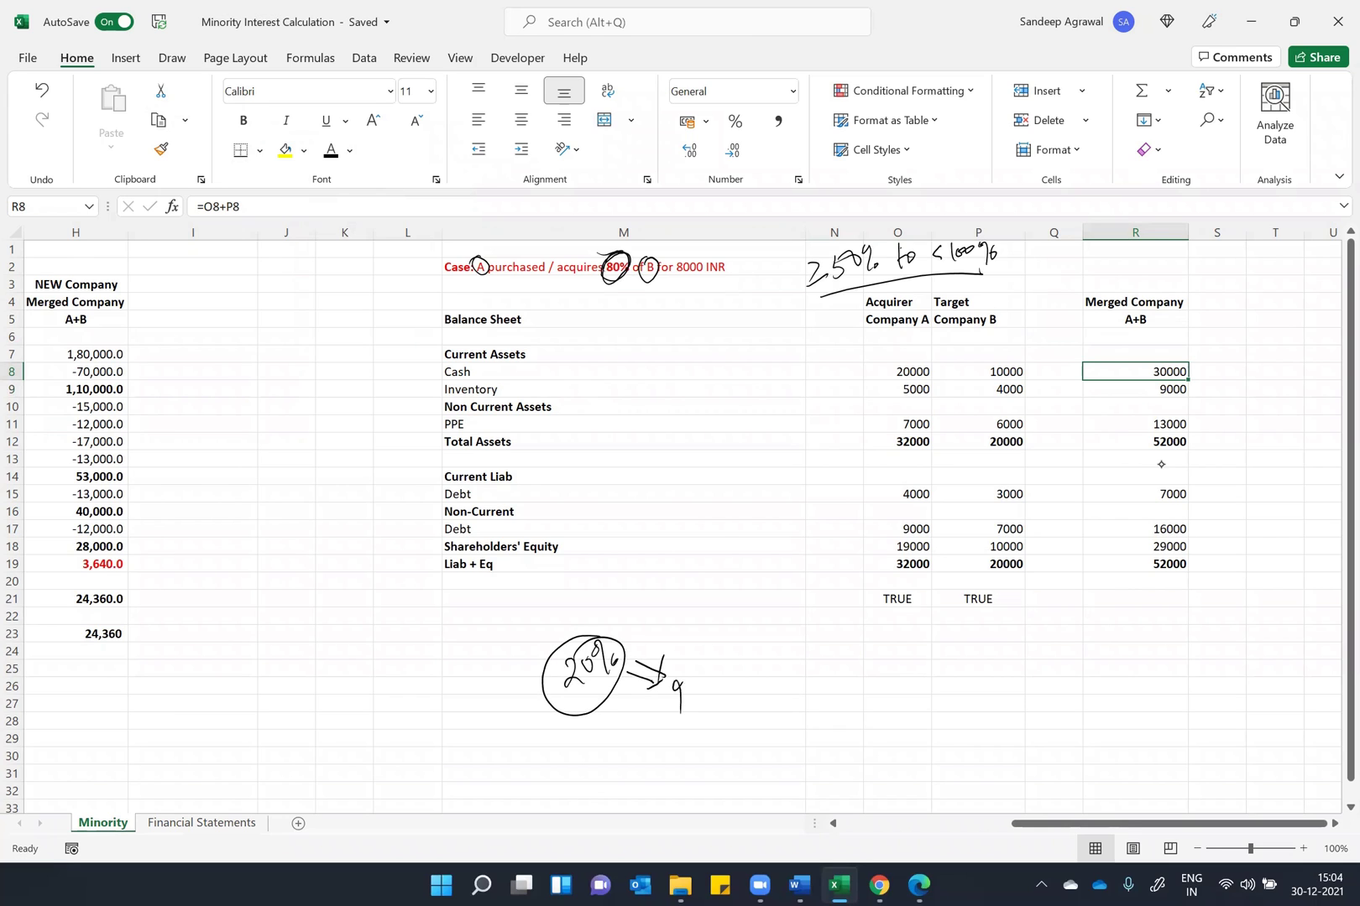
drag(727, 667, 770, 659)
mouse_move(687, 732)
mouse_down()
mouse_move(739, 633)
mouse_move(689, 732)
mouse_up()
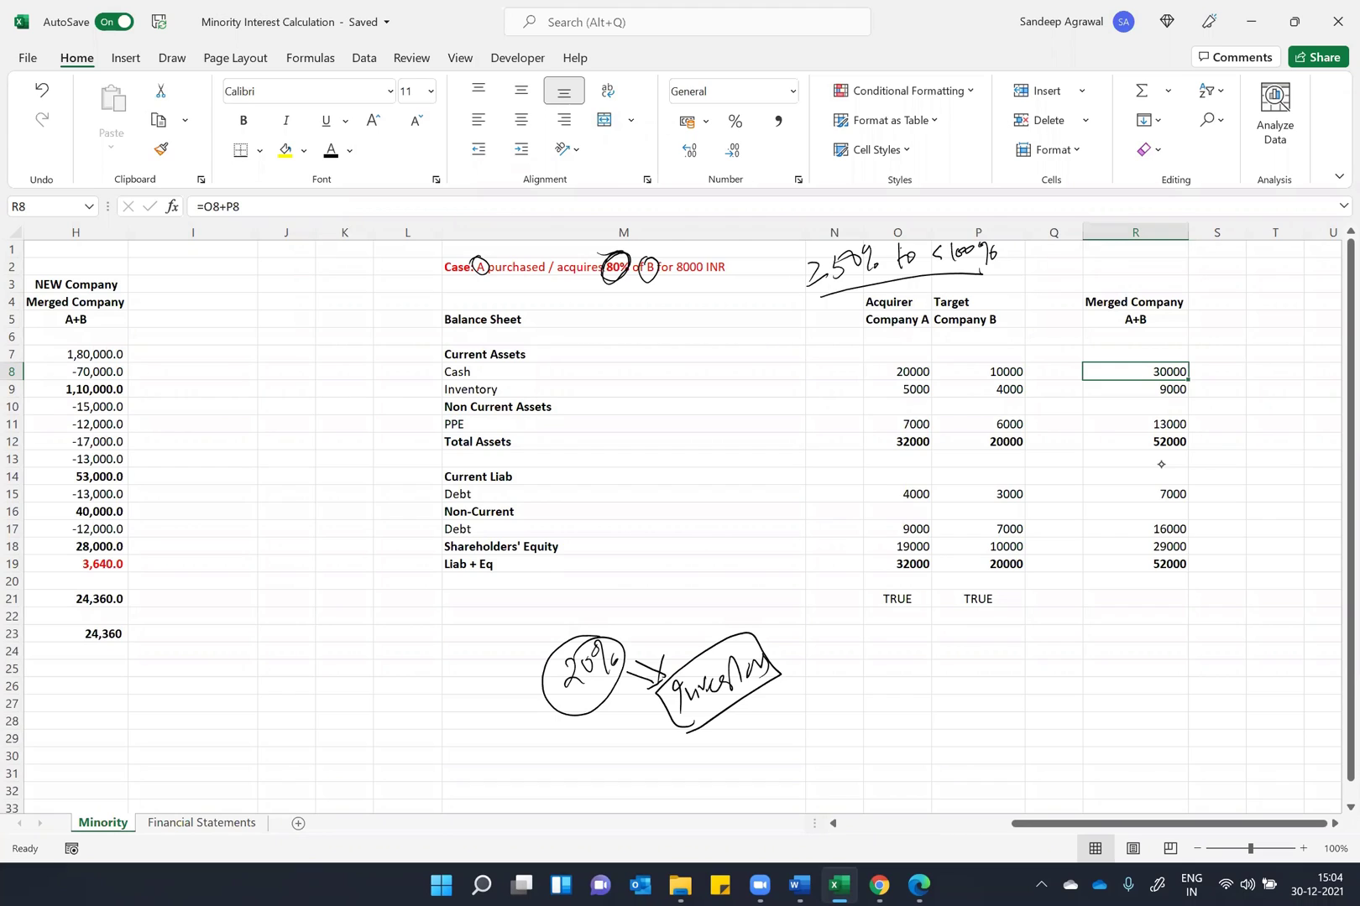
Step: Handwrite 'Minority' below the box, then delete that note
drag(752, 699, 758, 730)
mouse_move(740, 723)
mouse_down()
mouse_move(762, 715)
mouse_move(801, 735)
mouse_move(851, 690)
mouse_up()
click(804, 722)
drag(850, 697, 863, 718)
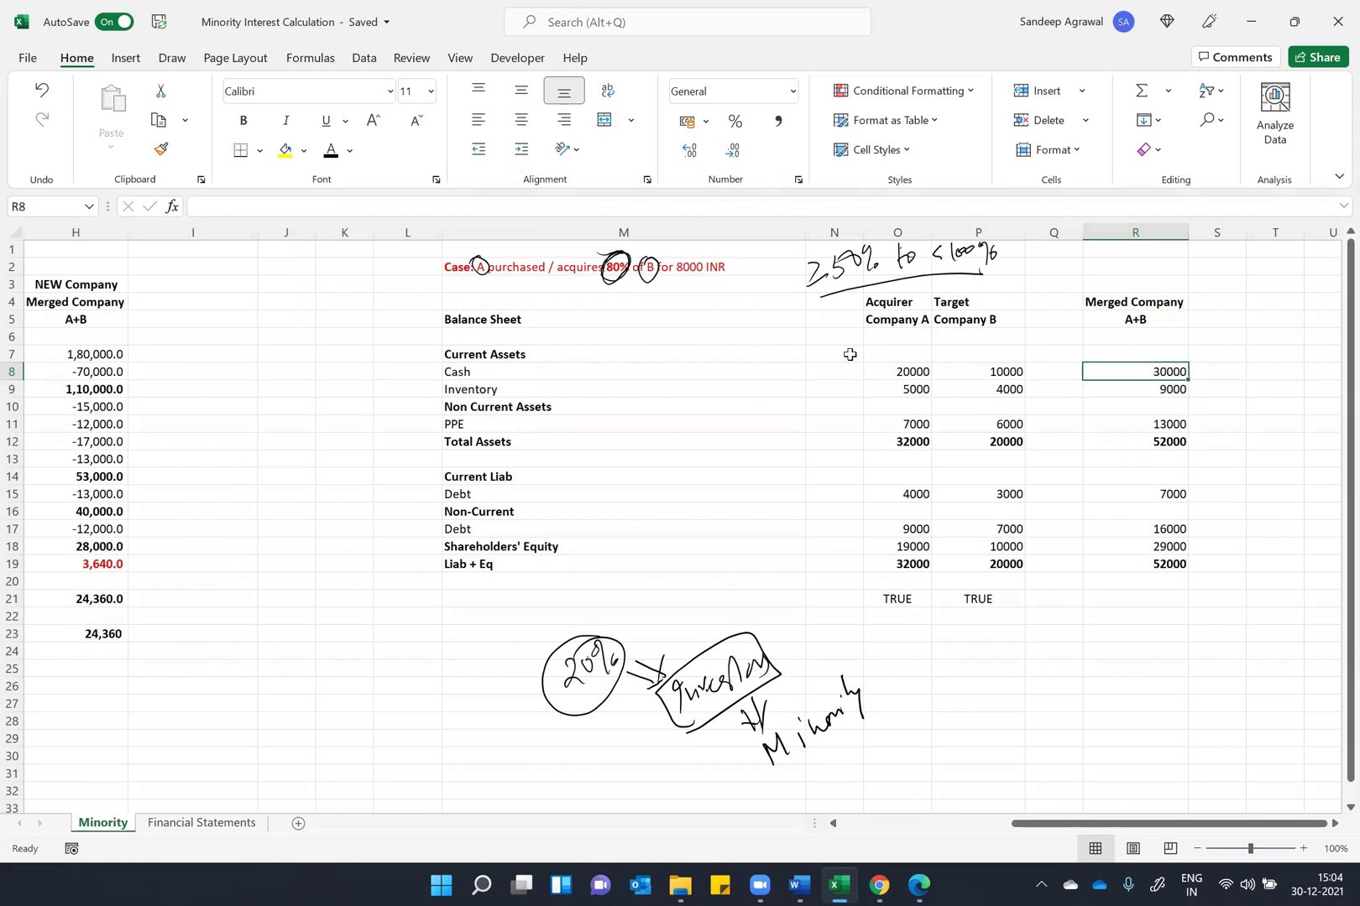
click(825, 726)
key(Delete)
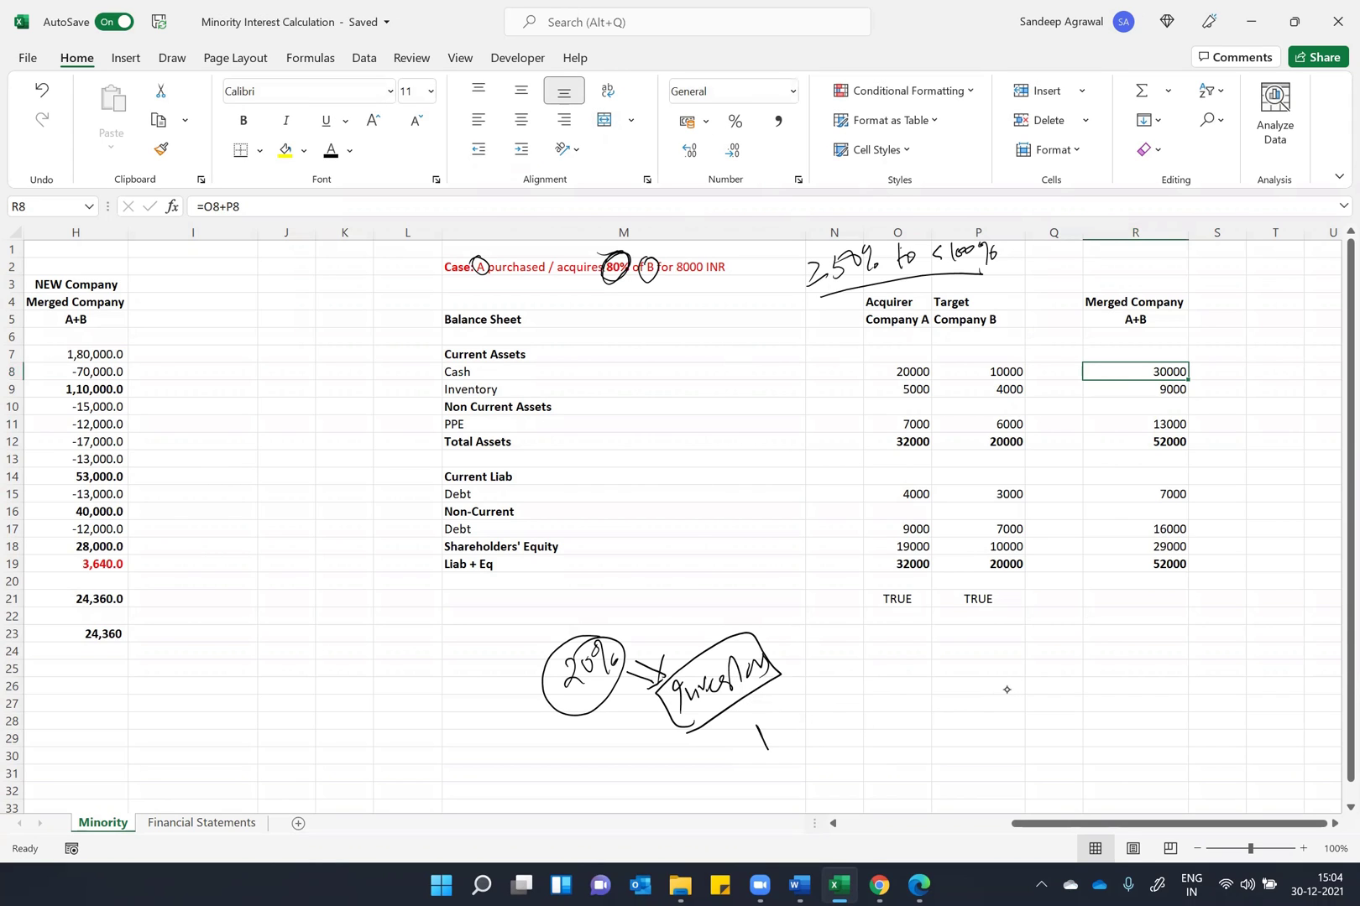
Step: Rewrite a boxed 'Minority holders' note and move the sketch left beneath column H
click(786, 724)
mouse_move(767, 748)
mouse_down()
mouse_move(831, 686)
mouse_move(847, 717)
mouse_move(909, 650)
mouse_move(776, 774)
mouse_up()
mouse_move(881, 625)
mouse_down()
mouse_move(914, 671)
mouse_move(760, 720)
mouse_up()
drag(760, 737, 788, 768)
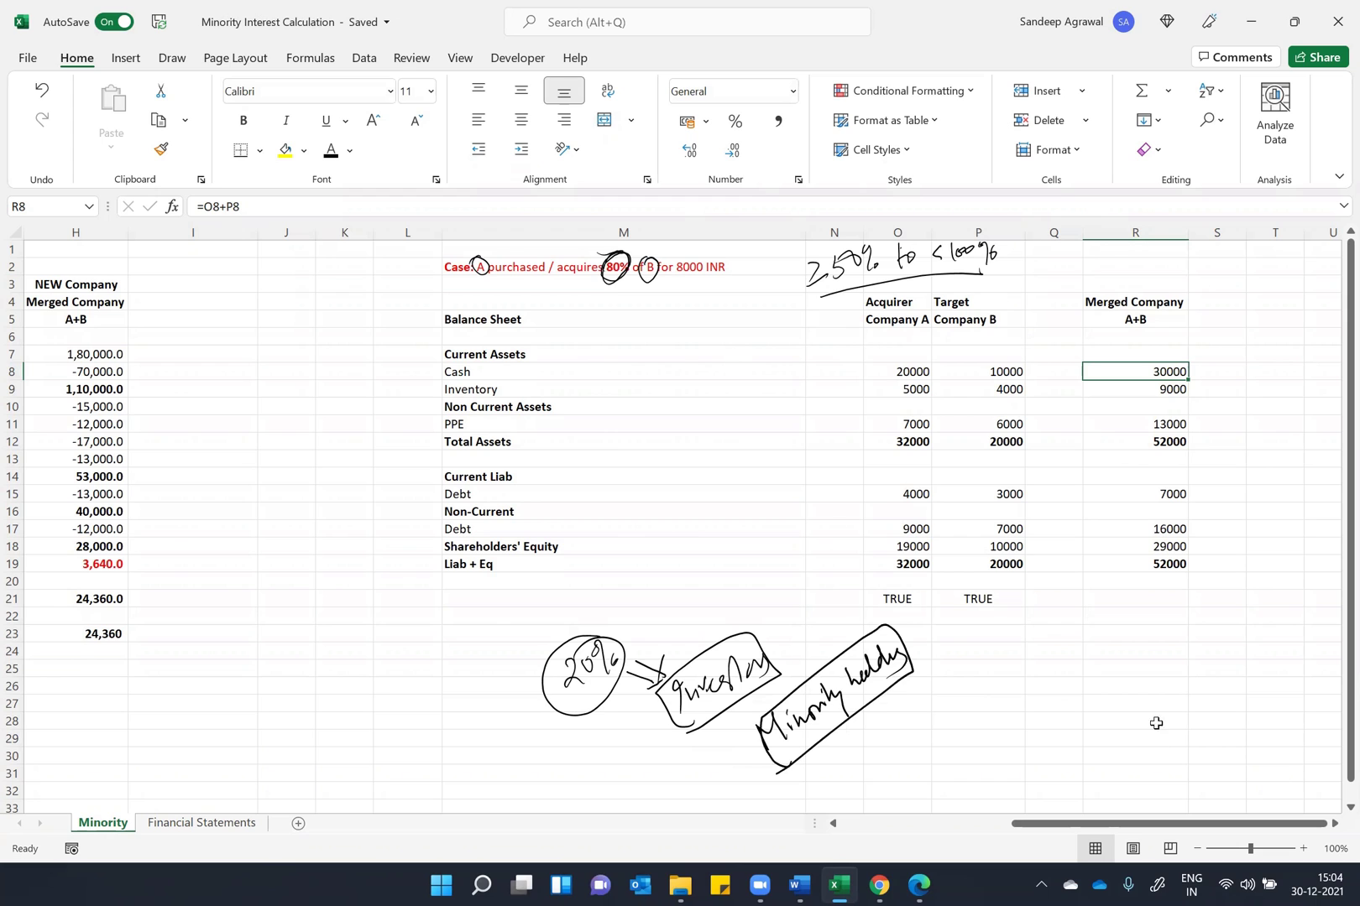
click(877, 643)
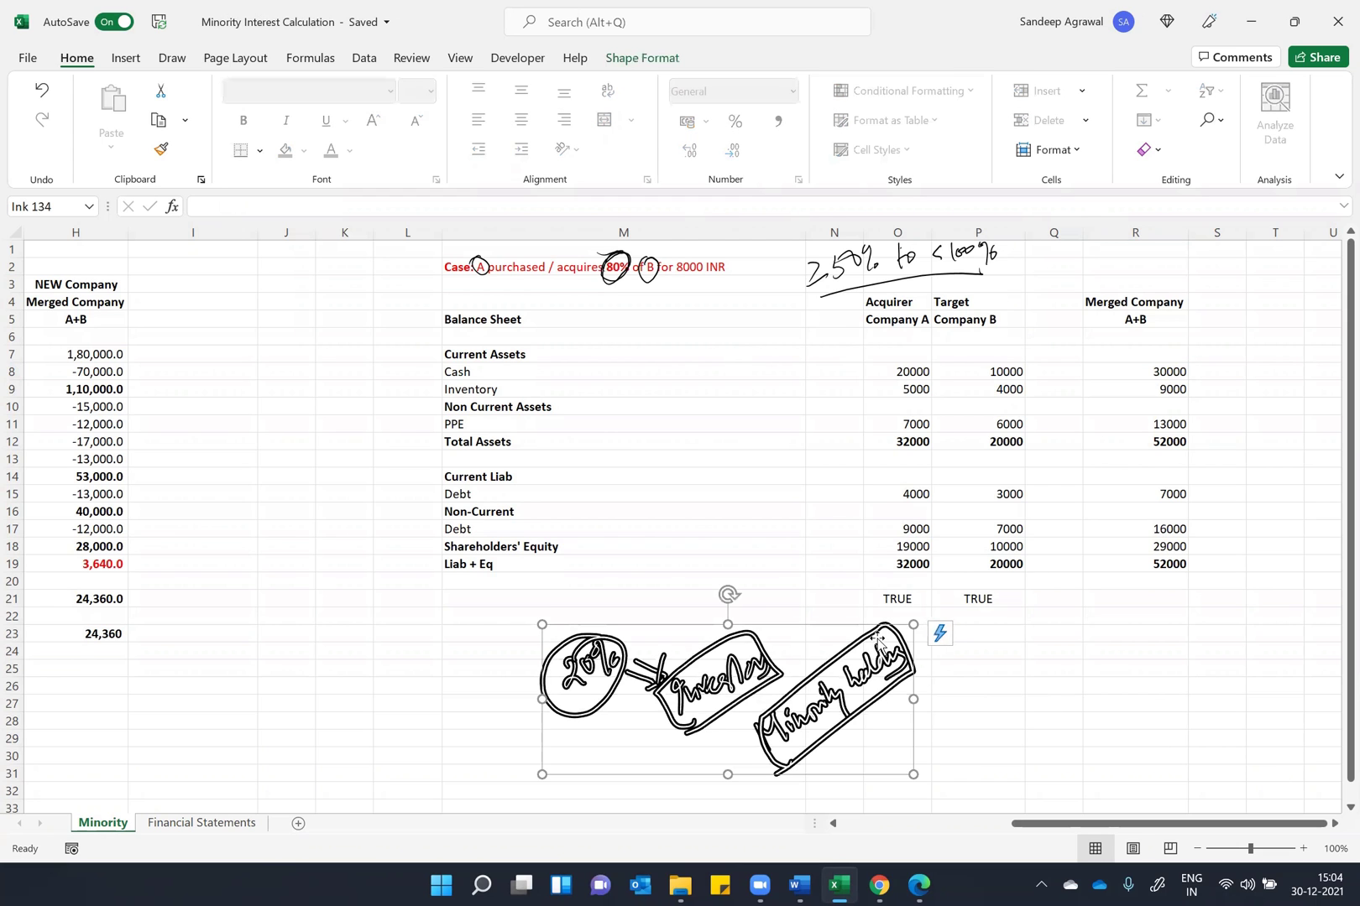
drag(738, 642, 259, 659)
Step: Deselect the sketch and open the merged Cash formula in R8 for review
click(574, 602)
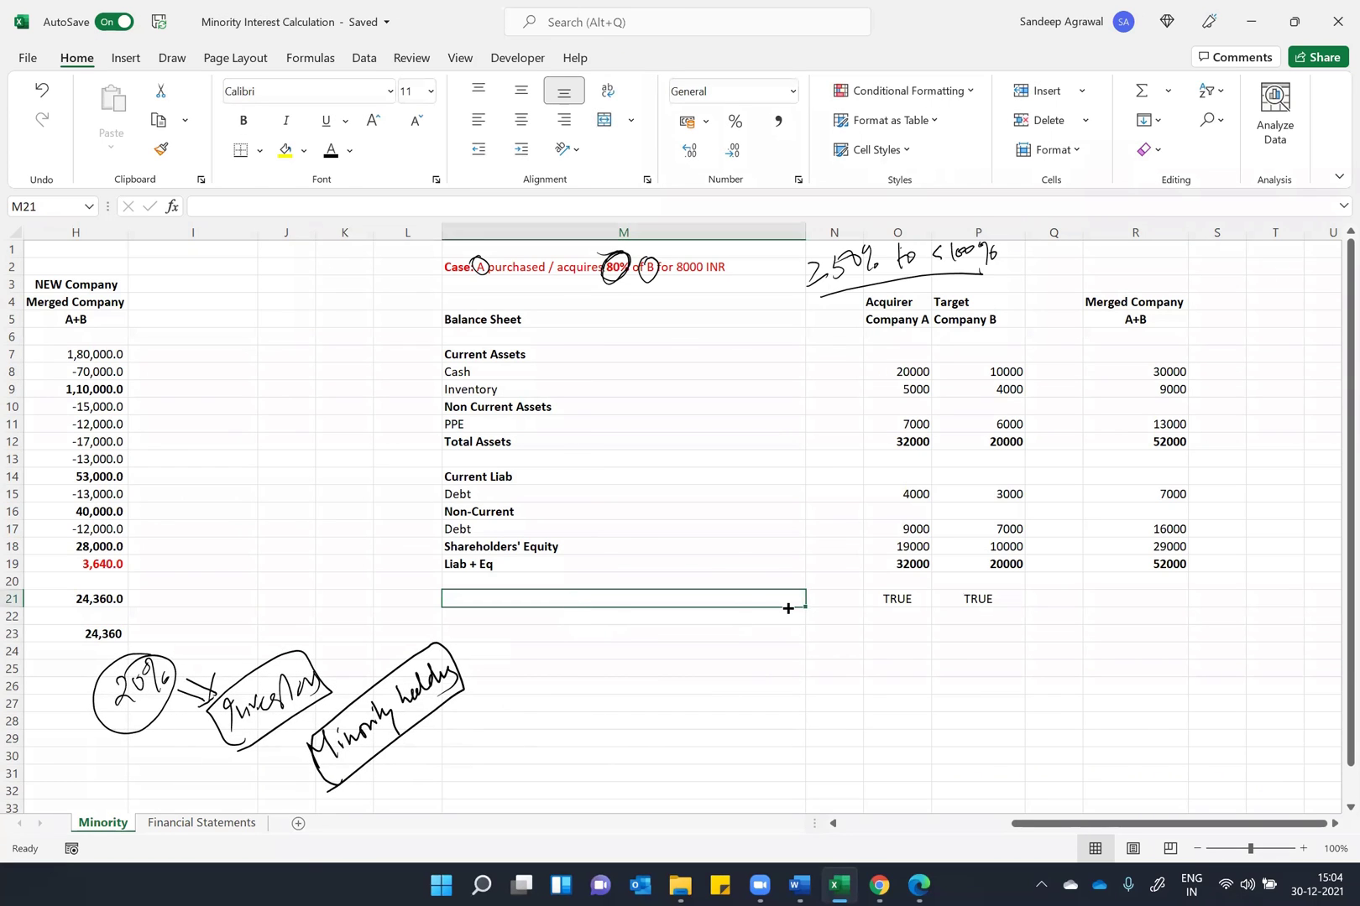
key(Right)
key(Right)
key(Right)
key(Right)
key(Right)
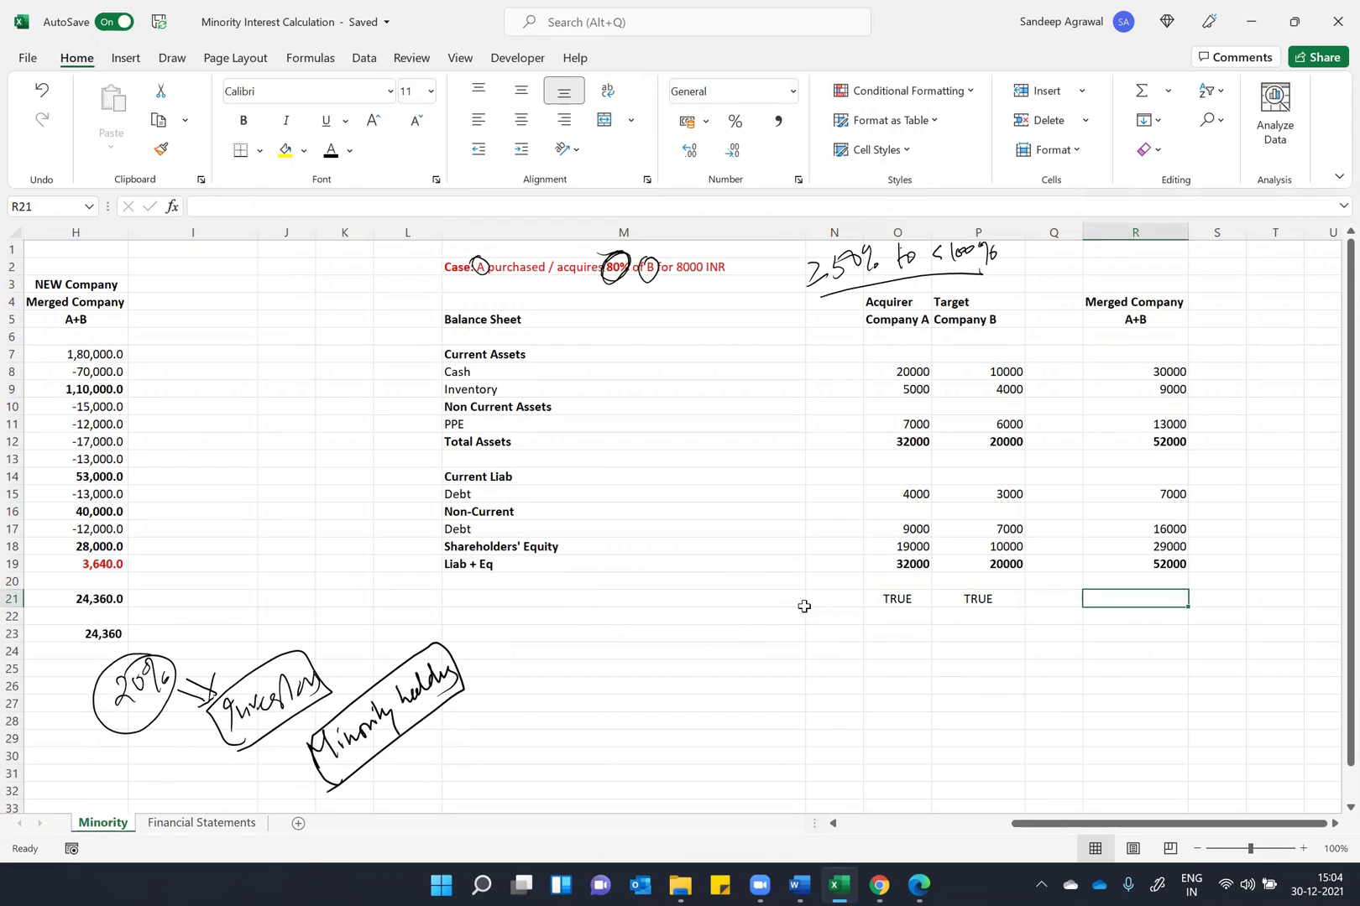
key(Up)
key(Up)
key(Up)
key(Up)
key(Up)
key(Up)
key(Up)
key(Up)
key(Up)
key(Up)
key(Up)
key(Up)
key(Up)
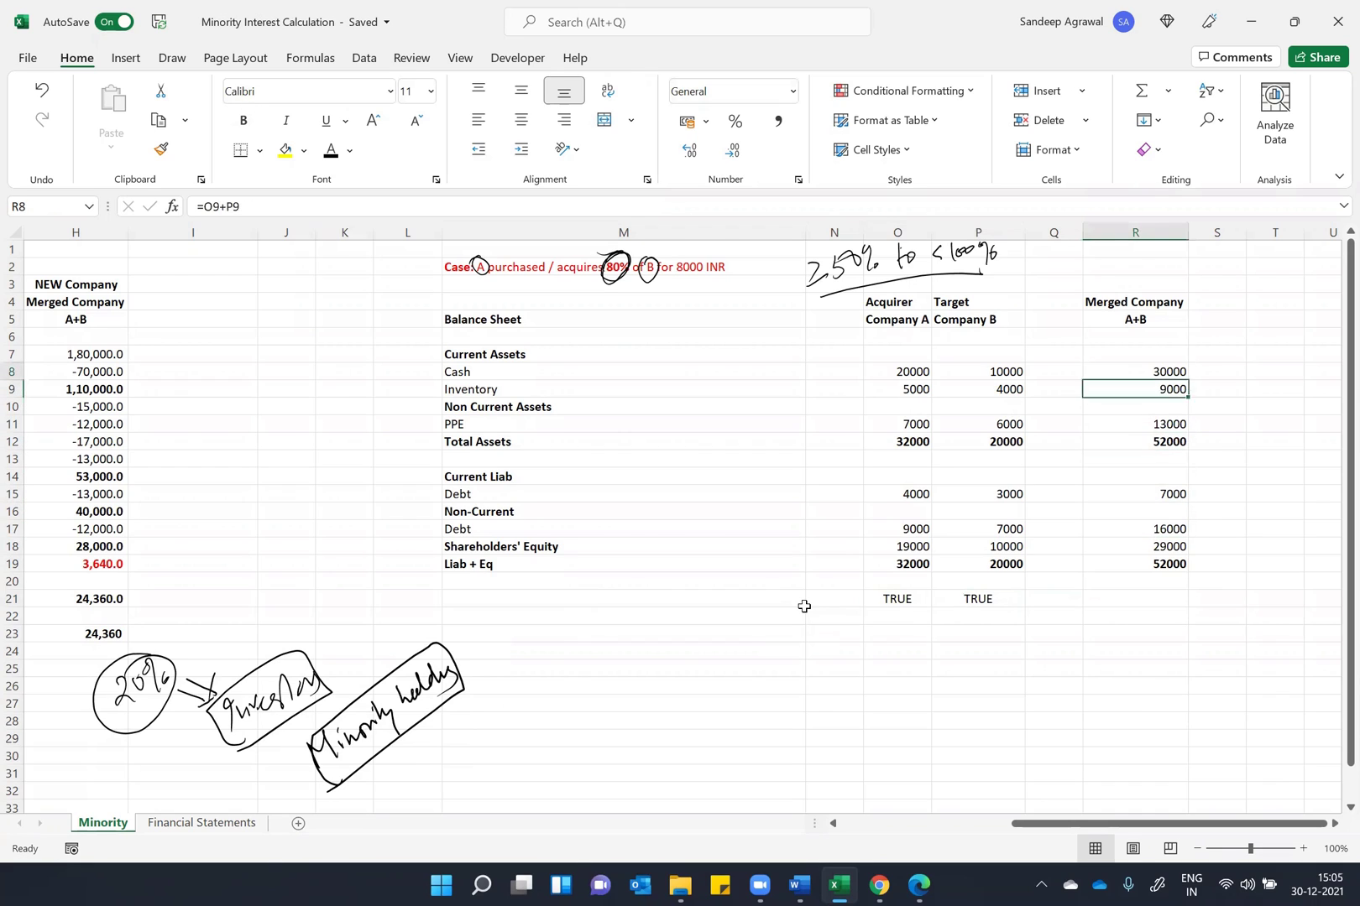
key(F2)
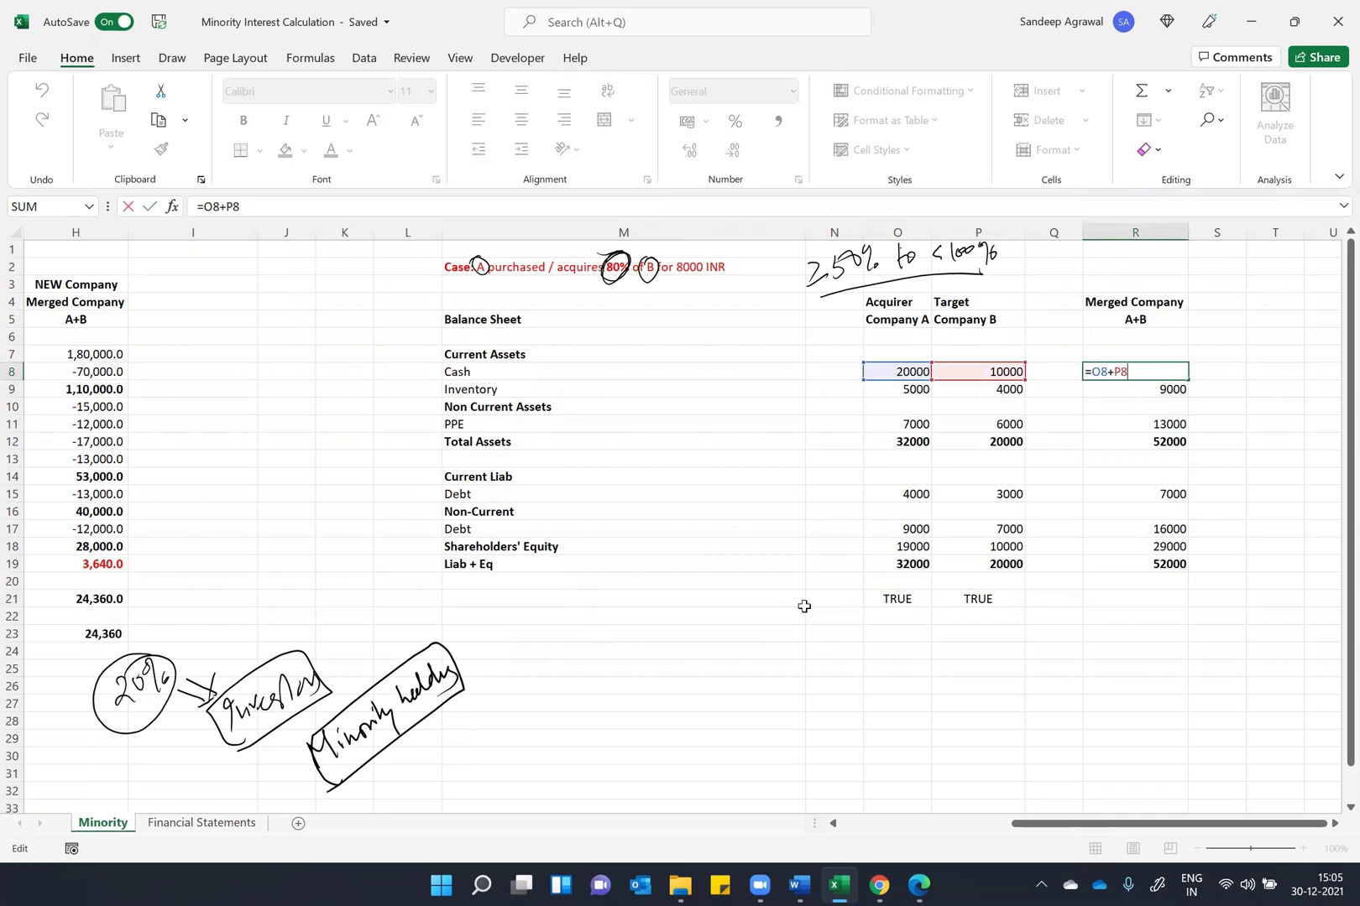
Step: Delete the ink circles around A and 80% on the case line
click(481, 267)
drag(611, 287, 613, 285)
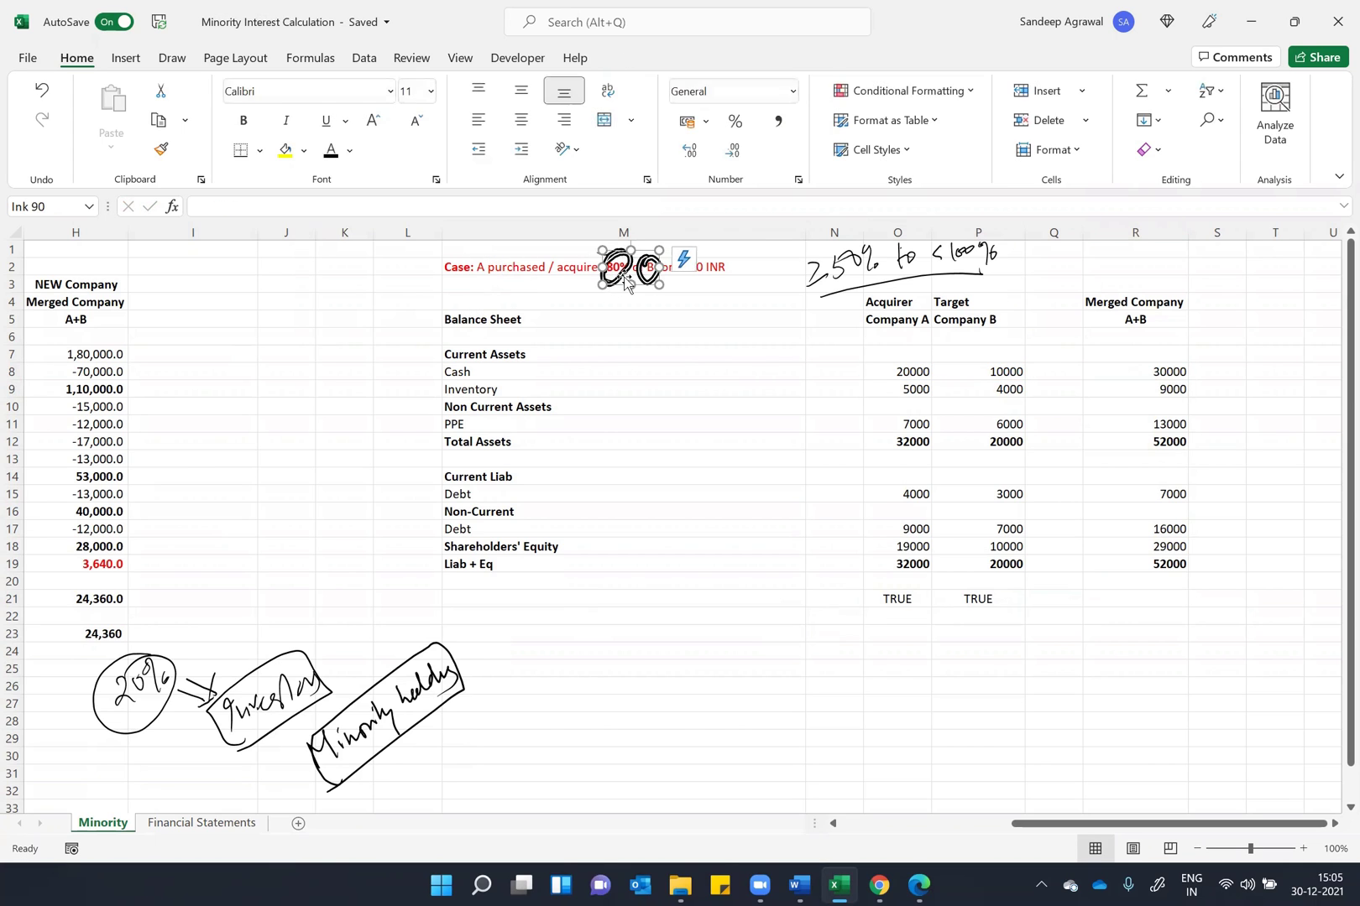
key(Delete)
click(621, 275)
key(Delete)
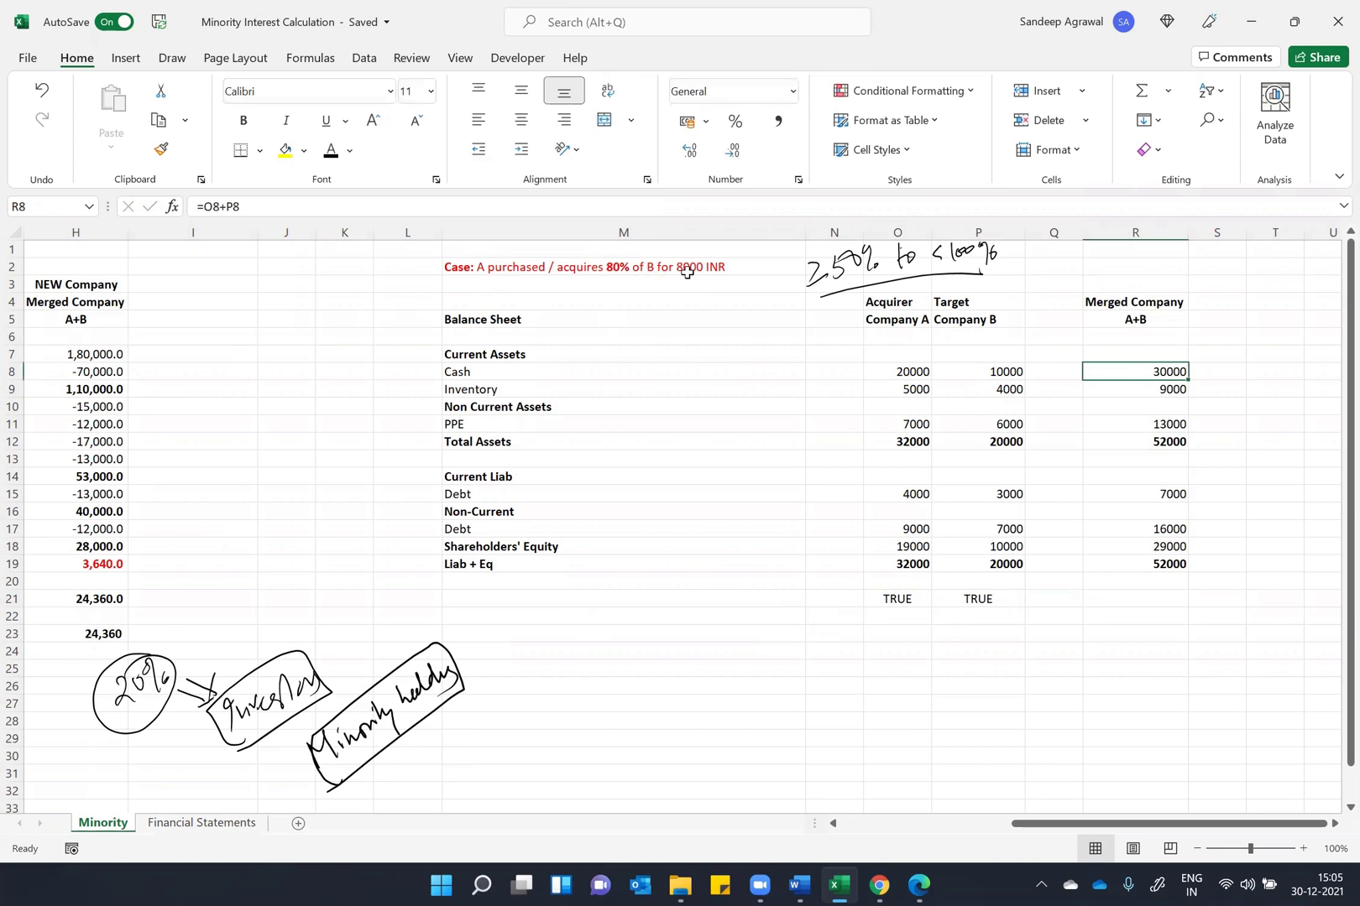
Step: Change merged cash in R8 to =O8+P8-8000, giving 22000
double_click(1159, 370)
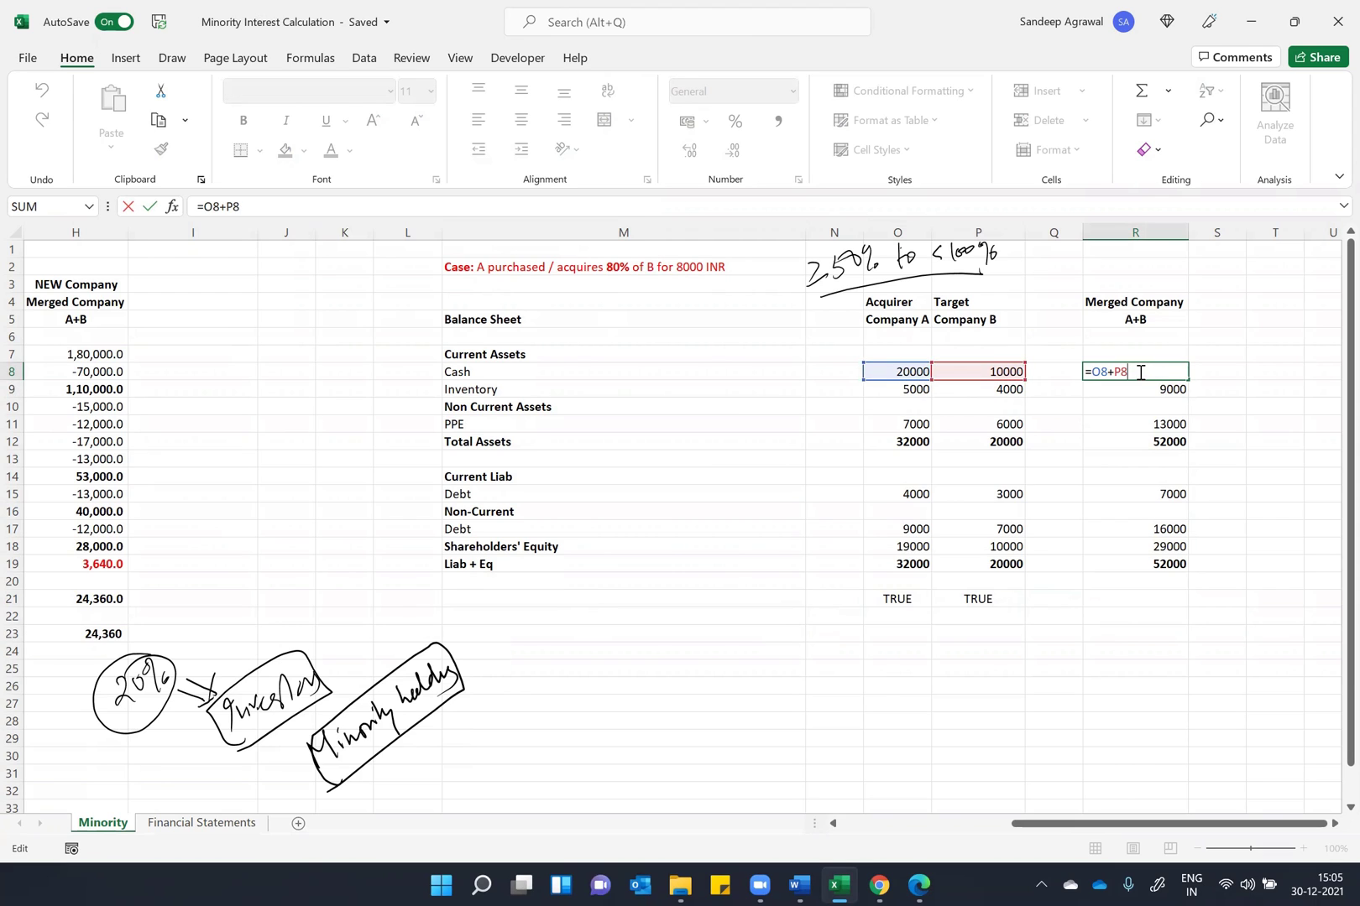
text(-8000)
key(Return)
key(Up)
Step: Re-check the R8 formula unchanged and move down to merged Total Assets in R12
key(Right)
key(Right)
key(Left)
key(Left)
key(F2)
key(Escape)
key(Down)
key(Up)
key(F2)
key(Escape)
key(Down)
key(Down)
key(Down)
key(Down)
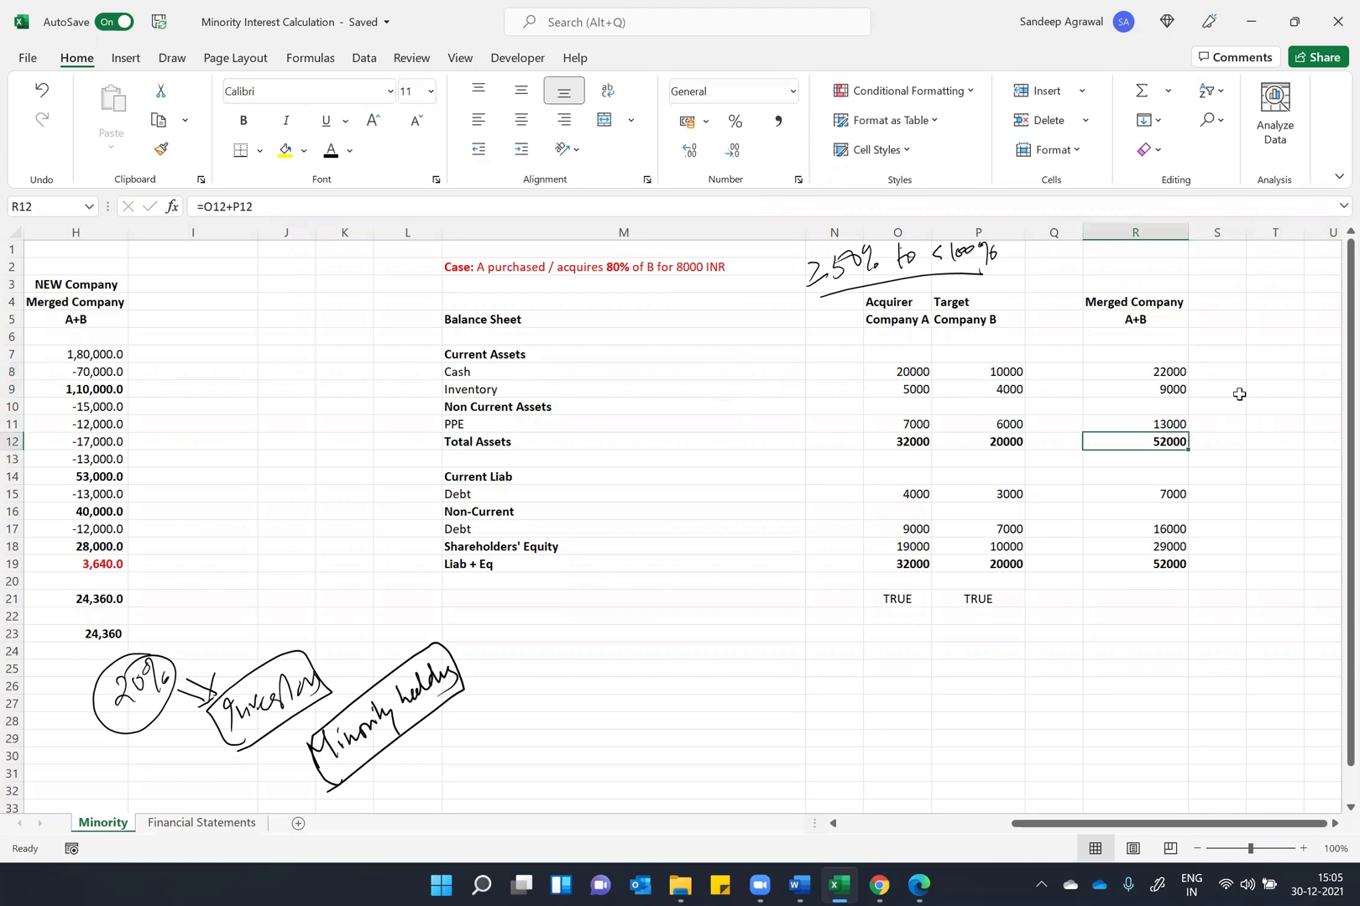
Step: Rewrite merged Total Assets in R12 as =SUM(R8:R11)
key(Delete)
text(sum)
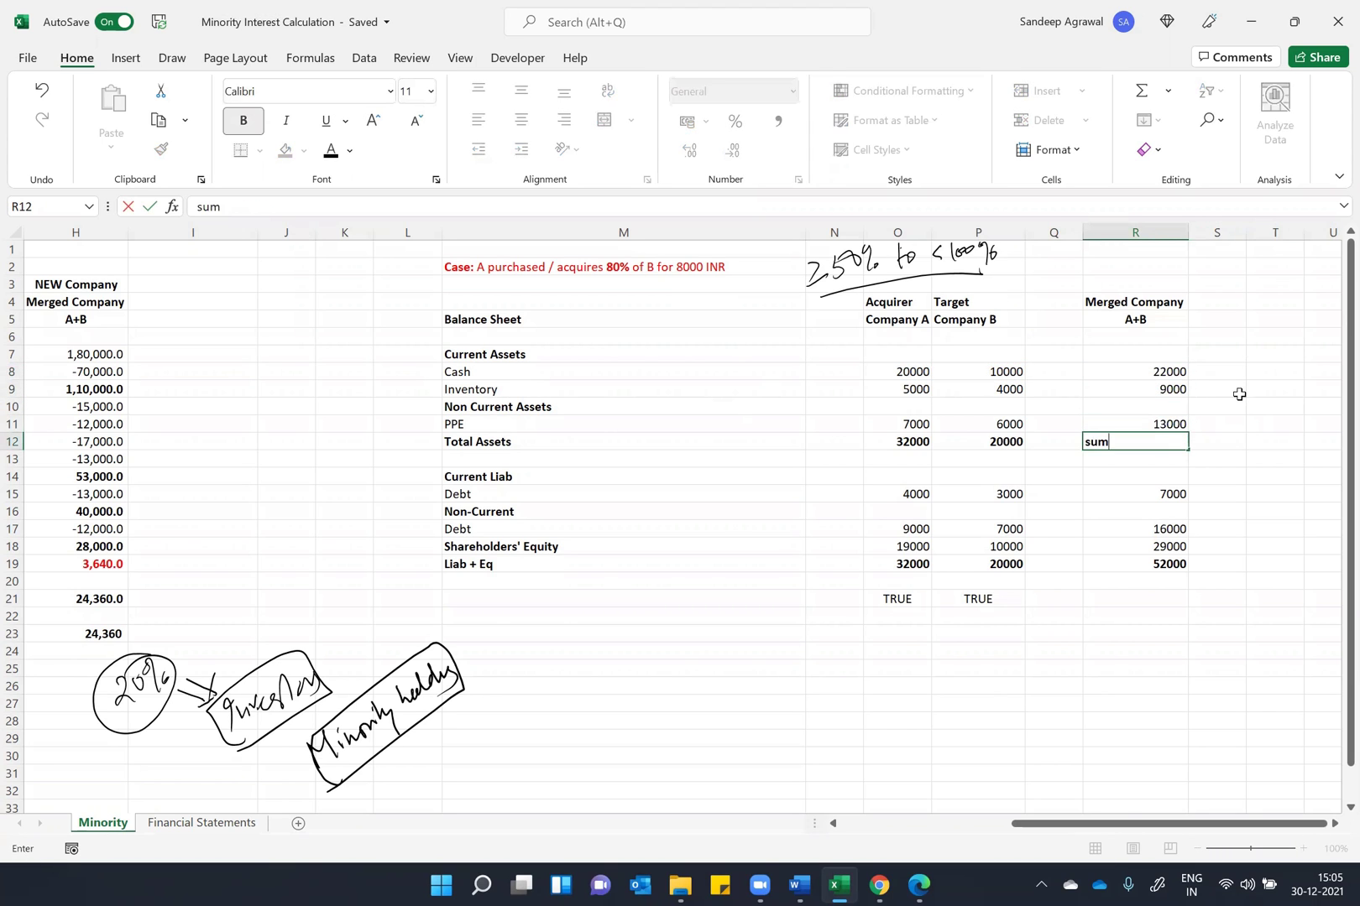
key(BackSpace)
key(BackSpace)
key(BackSpace)
text(=su)
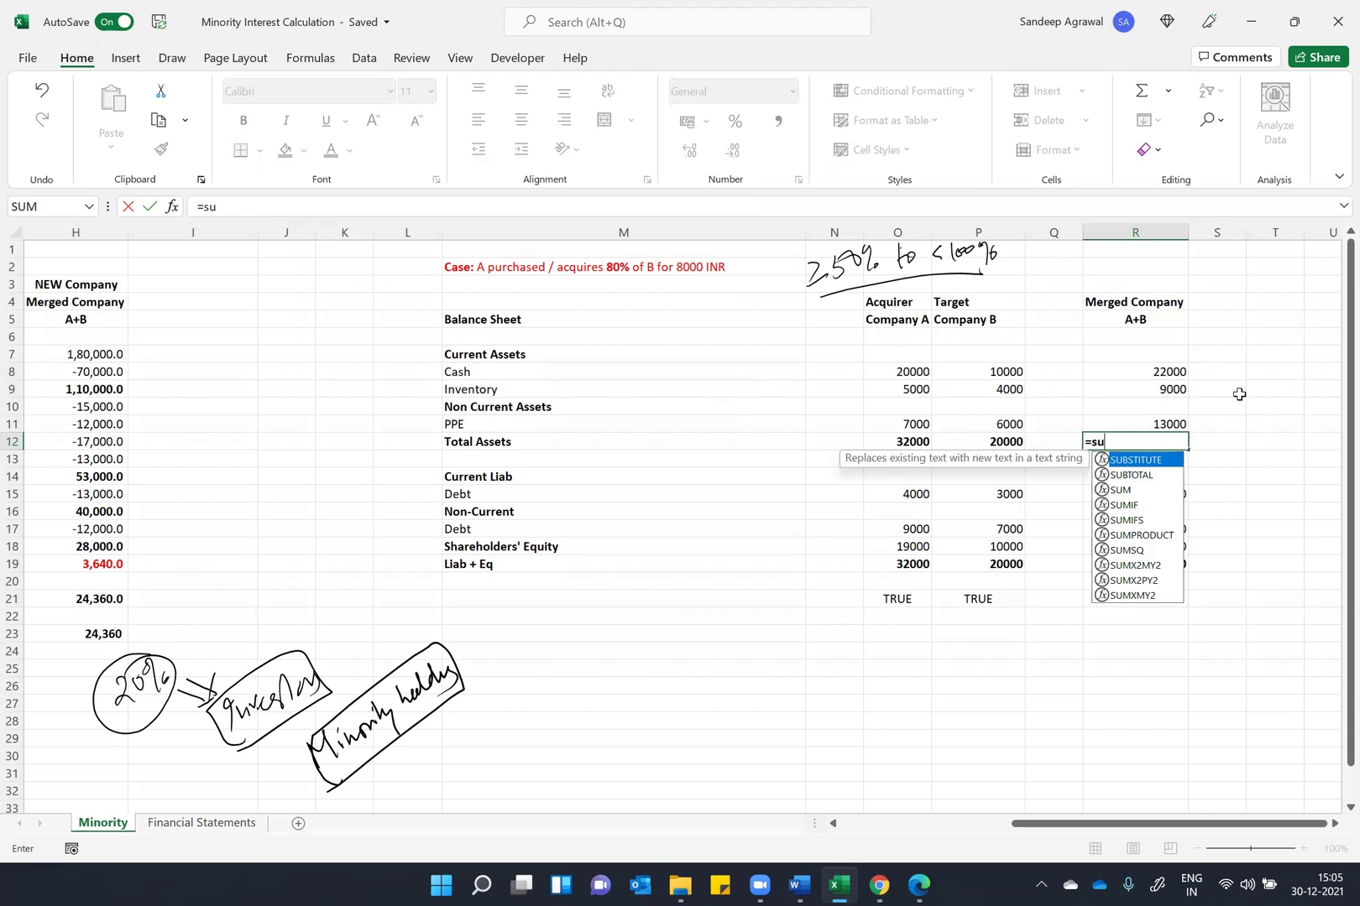
key(Tab)
key(BackSpace)
key(BackSpace)
key(BackSpace)
key(BackSpace)
key(BackSpace)
key(BackSpace)
key(BackSpace)
key(BackSpace)
key(BackSpace)
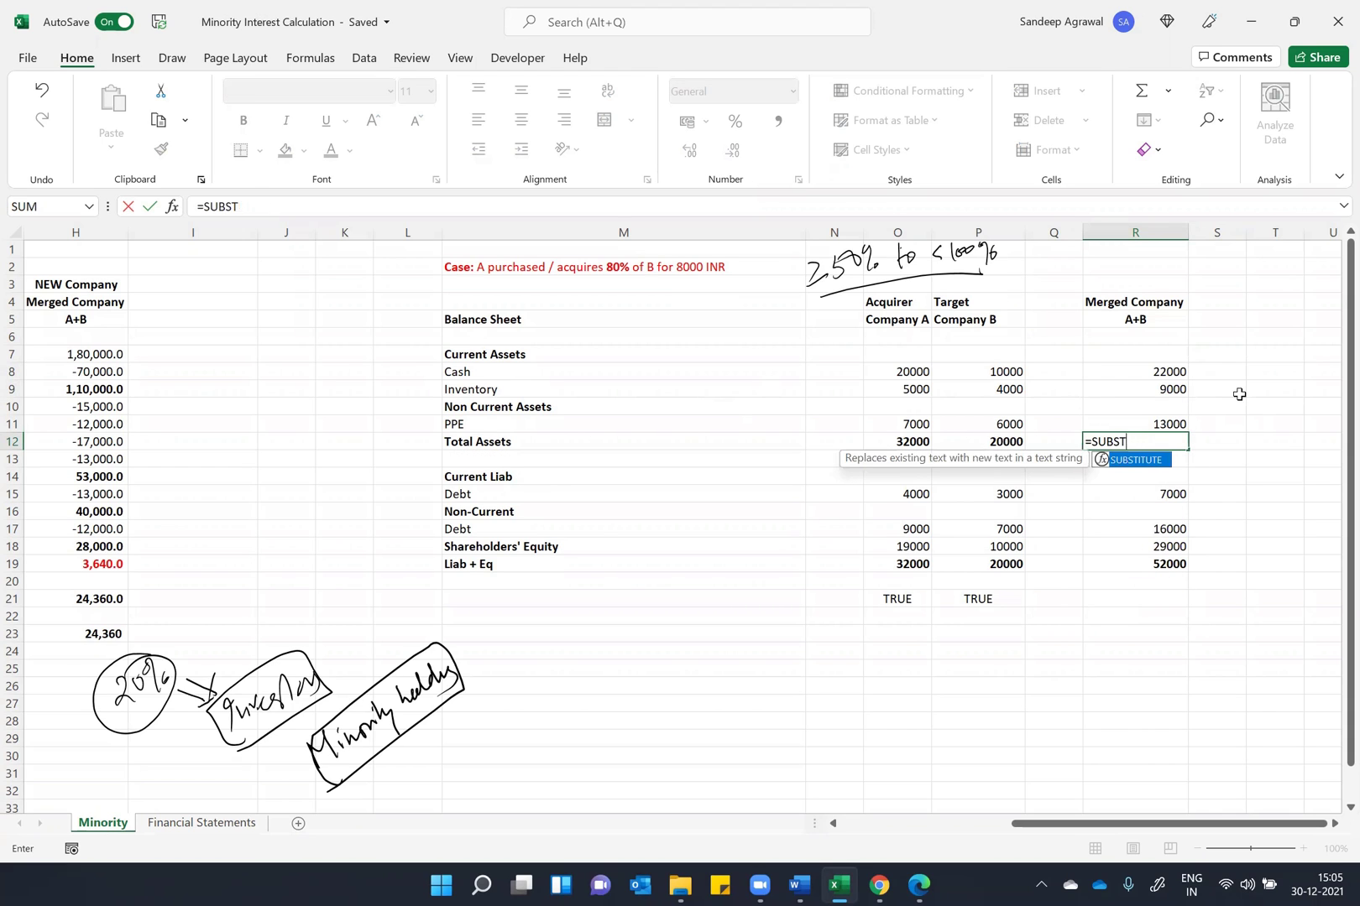
text(M()
key(Up)
key(shift+Up)
key(shift+Up)
key(shift+Up)
text())
key(ctrl+Return)
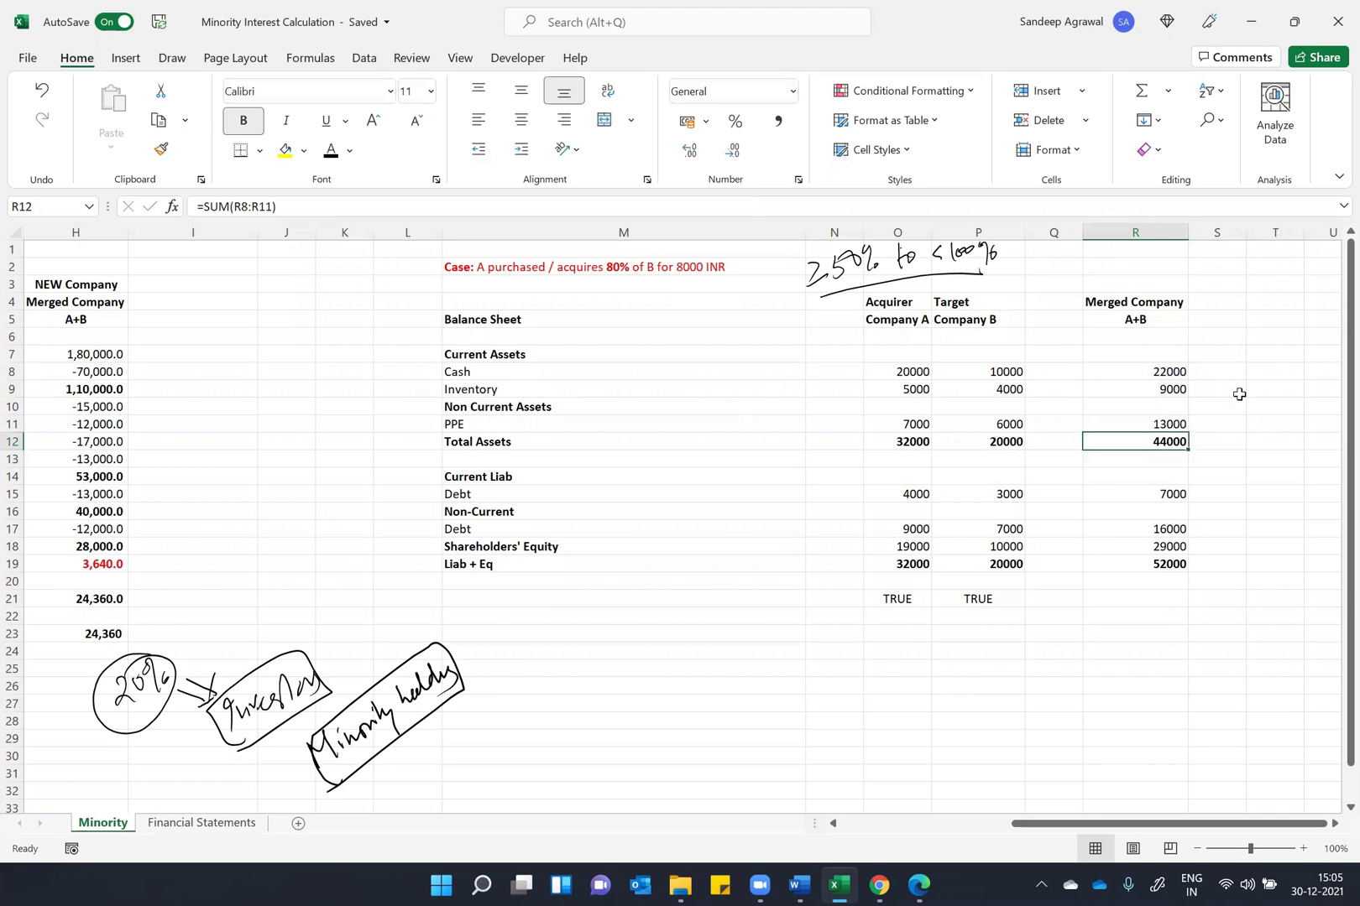
Step: Verify the R12 formula and select R8:R12 and R15:R19 to compare the totals
key(F2)
key(Escape)
key(shift+Up)
key(shift+Up)
key(shift+Up)
key(shift+Up)
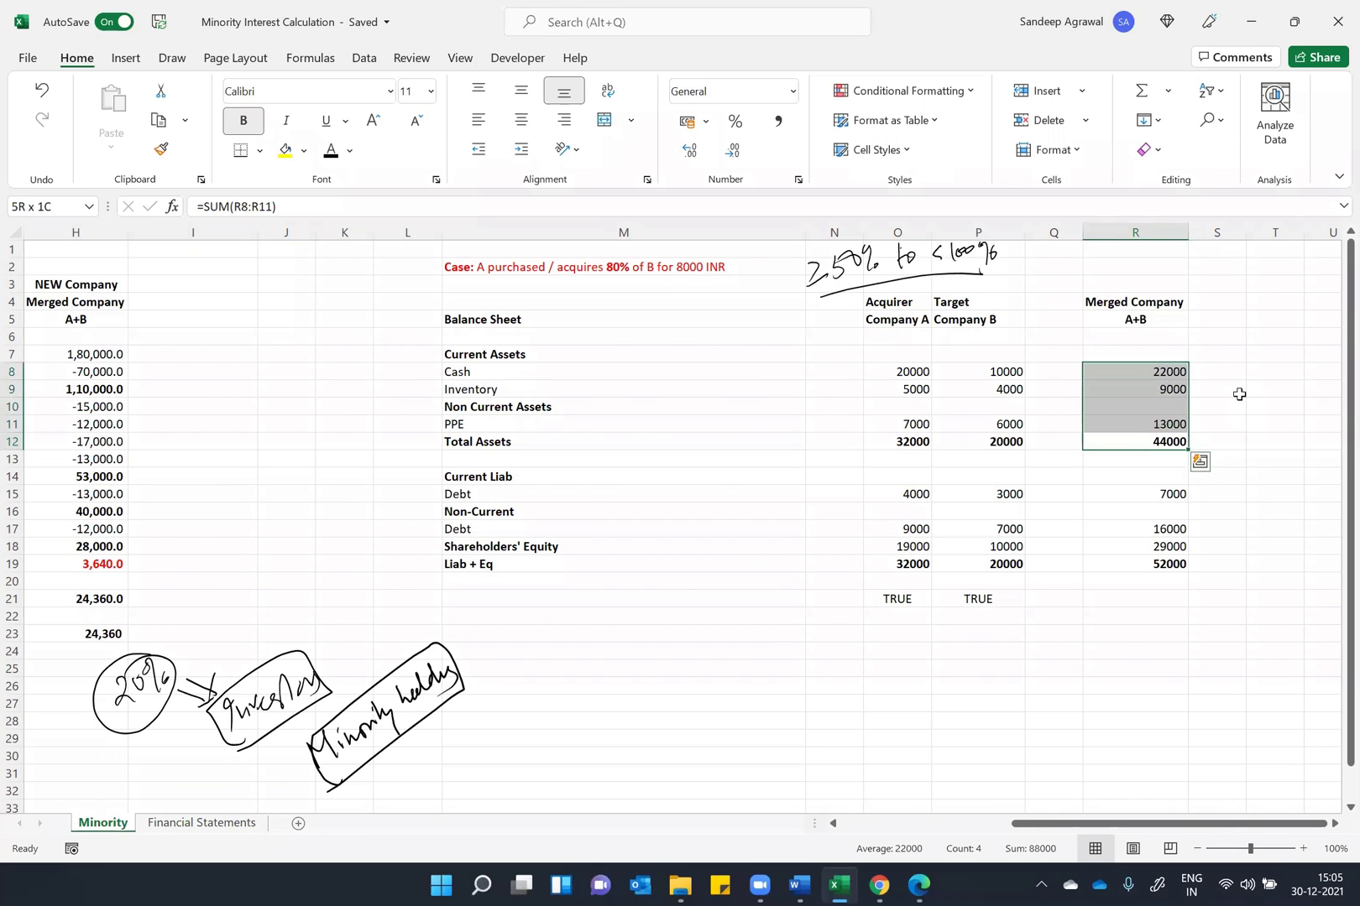
key(Down)
key(Down)
key(Down)
key(Down)
key(Down)
key(Down)
key(Down)
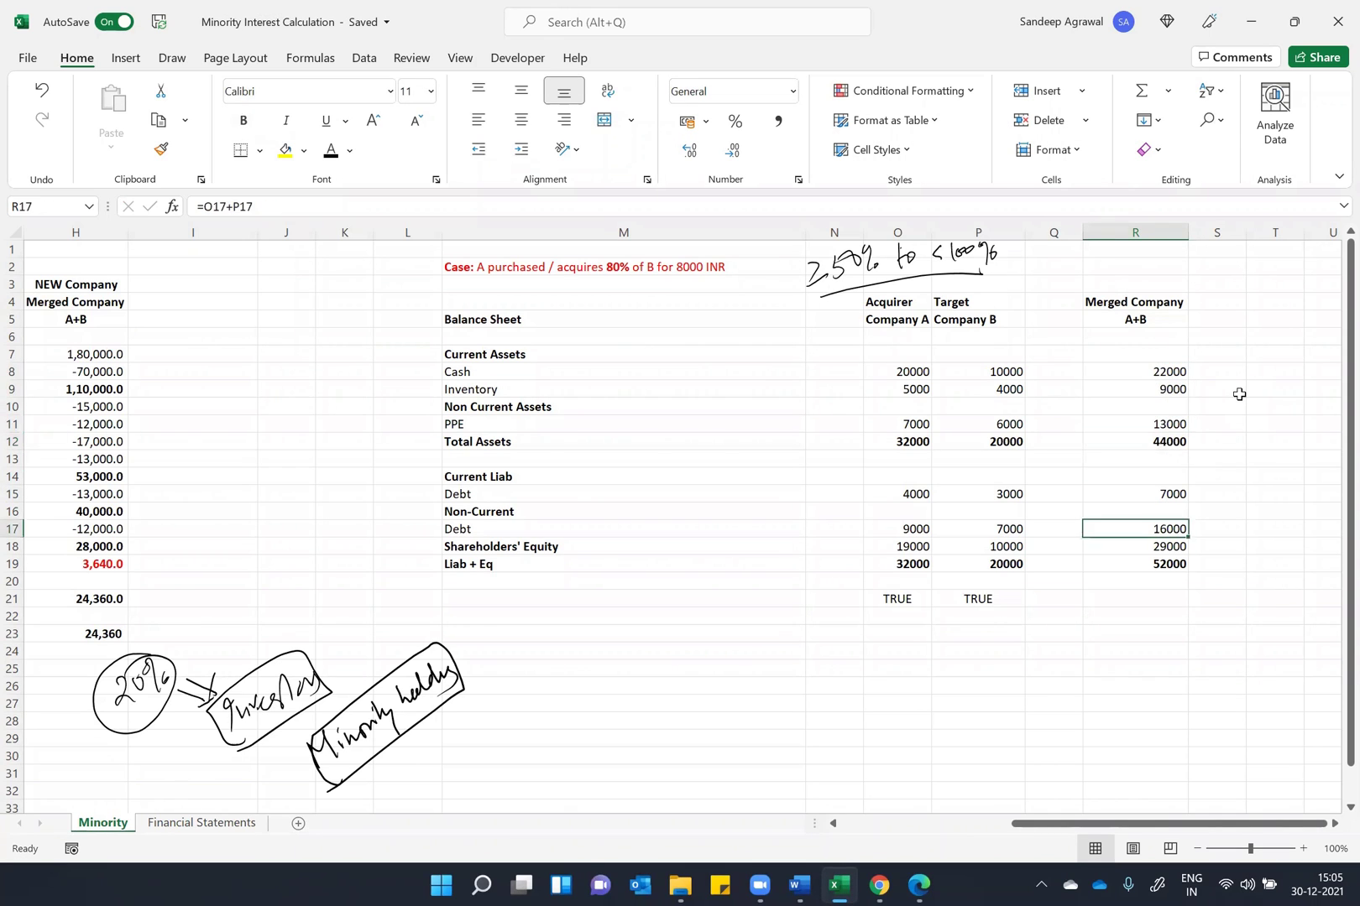
key(shift+Up)
key(shift+Up)
key(shift+Up)
key(shift+Up)
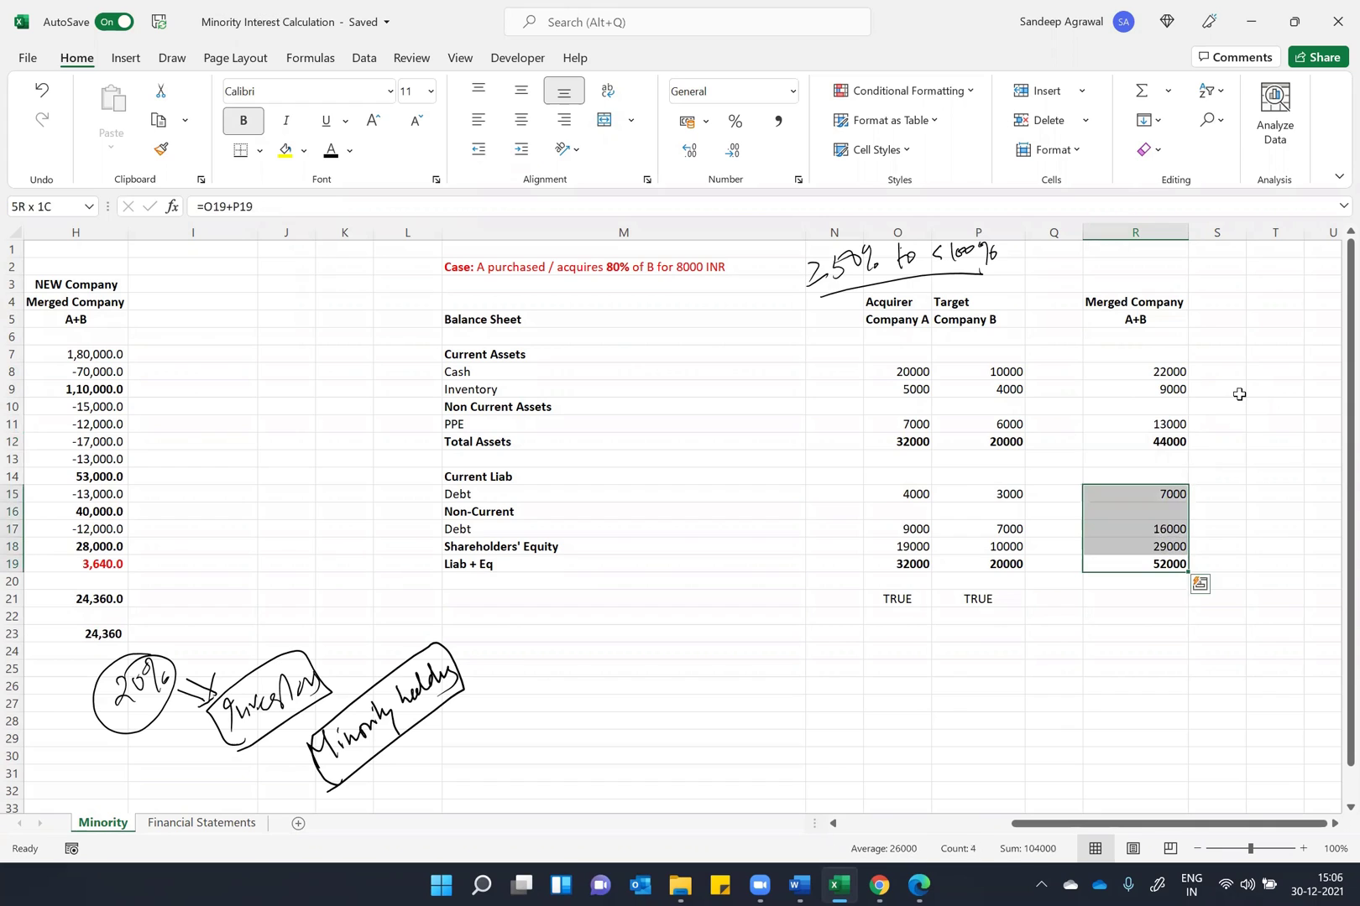
key(Down)
key(Down)
Step: Copy the P21 balance check into R21 and inspect its =R12=R19 formula
key(Left)
key(Left)
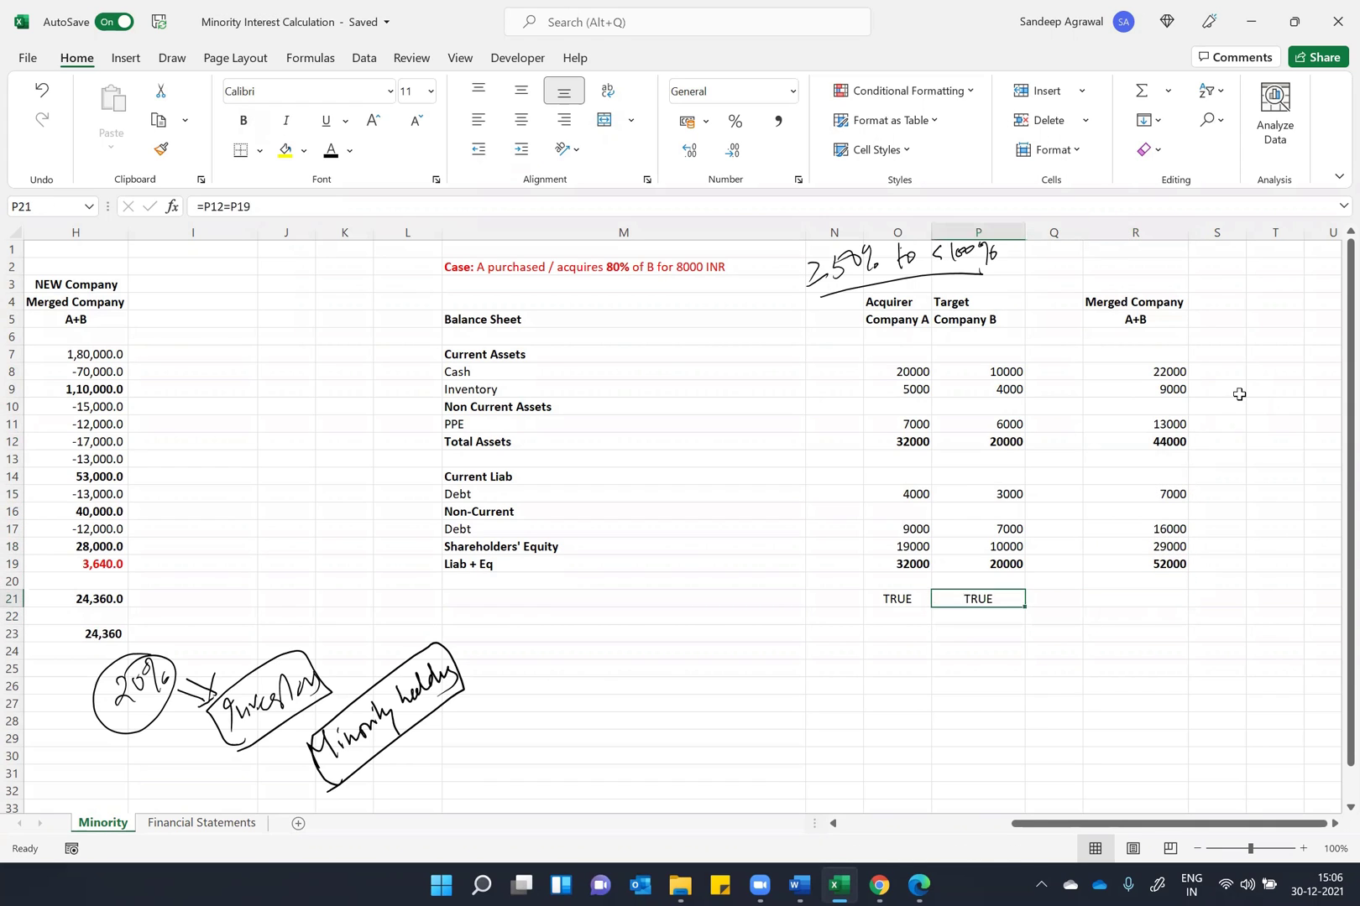
key(ctrl+c)
key(Right)
key(Right)
key(Right)
key(Left)
key(ctrl+v)
key(F2)
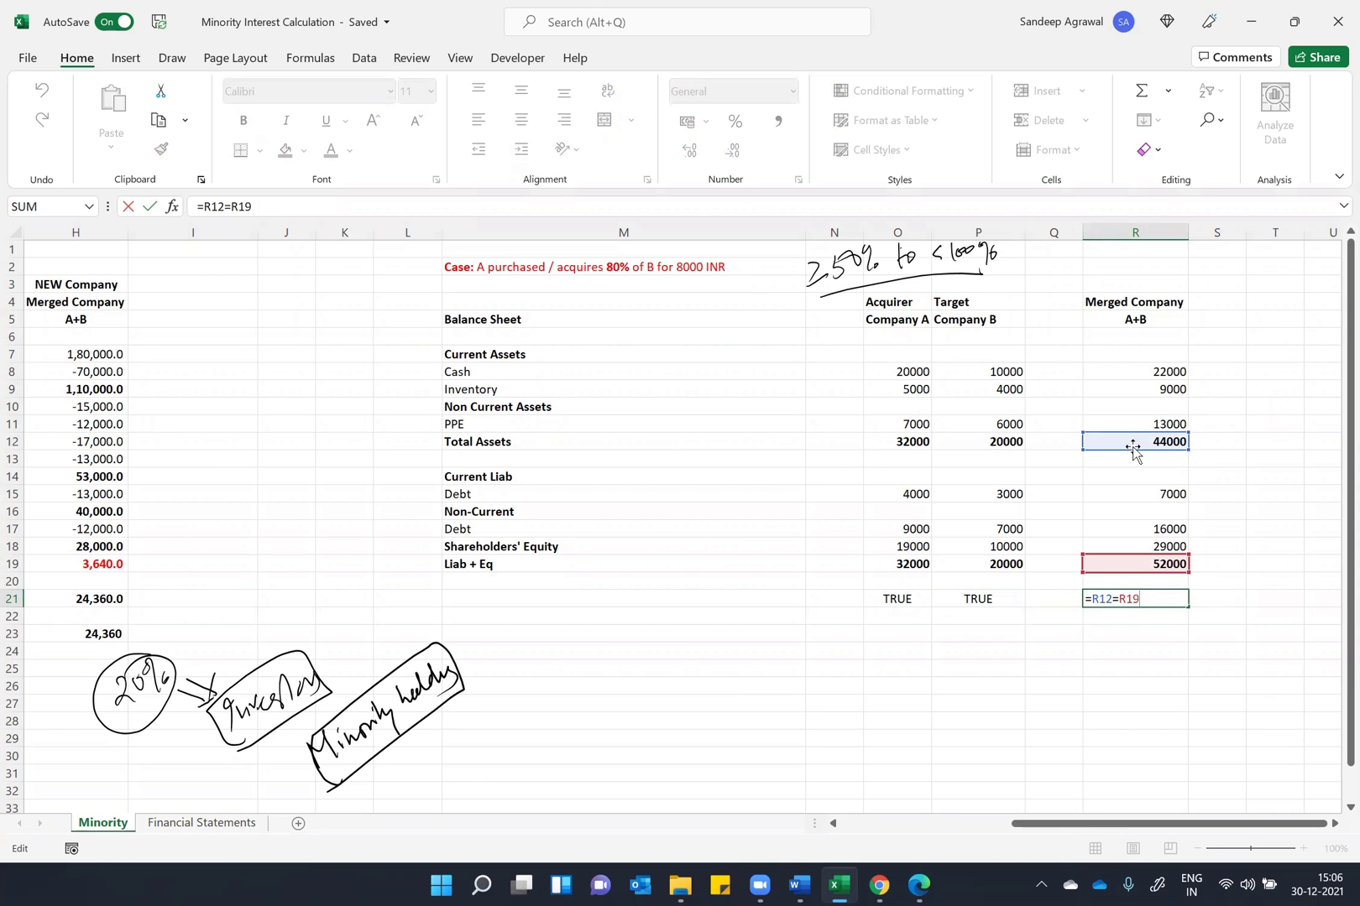
key(Escape)
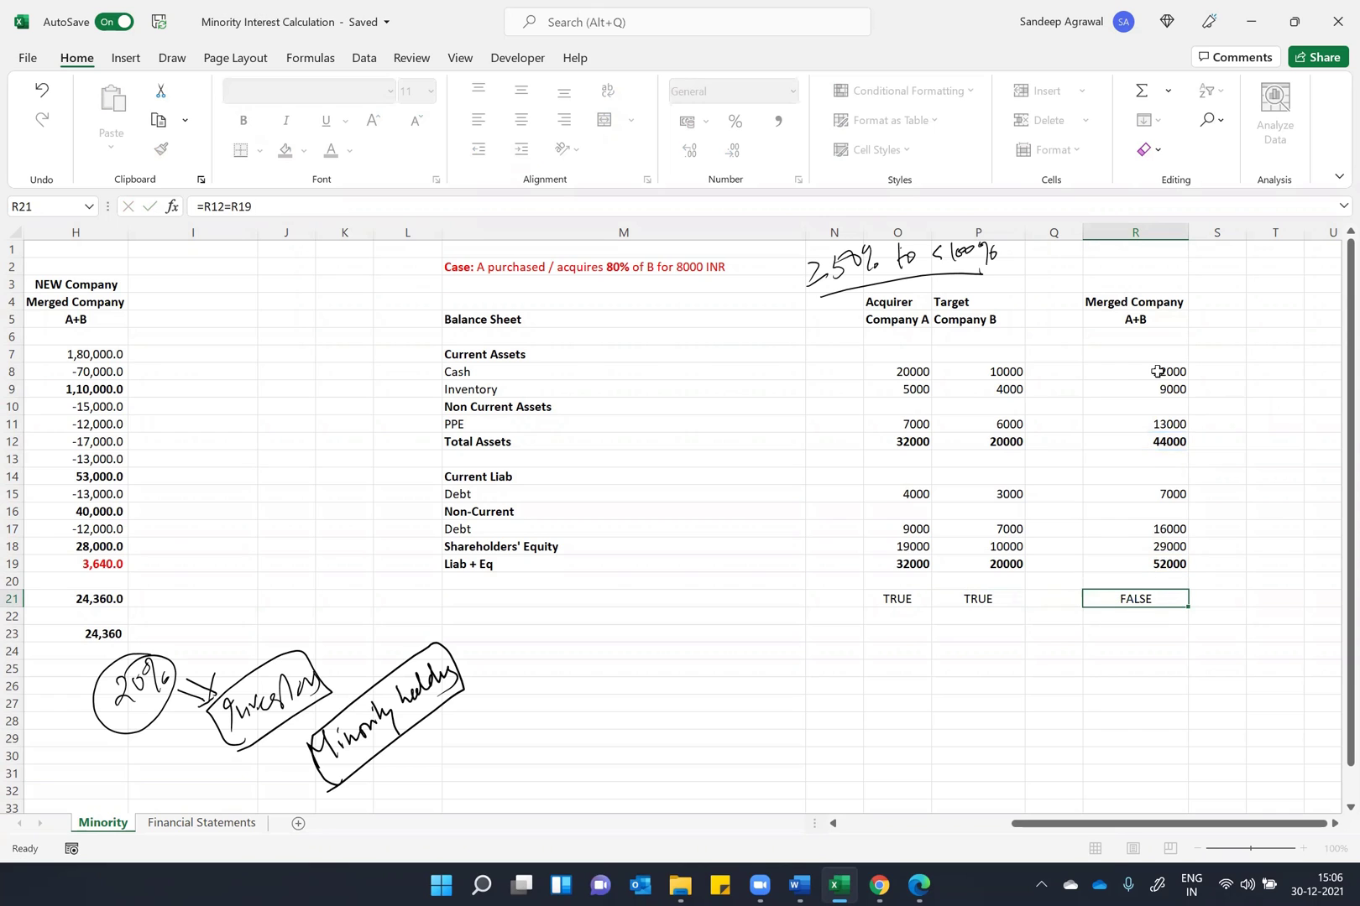
click(1157, 371)
key(F2)
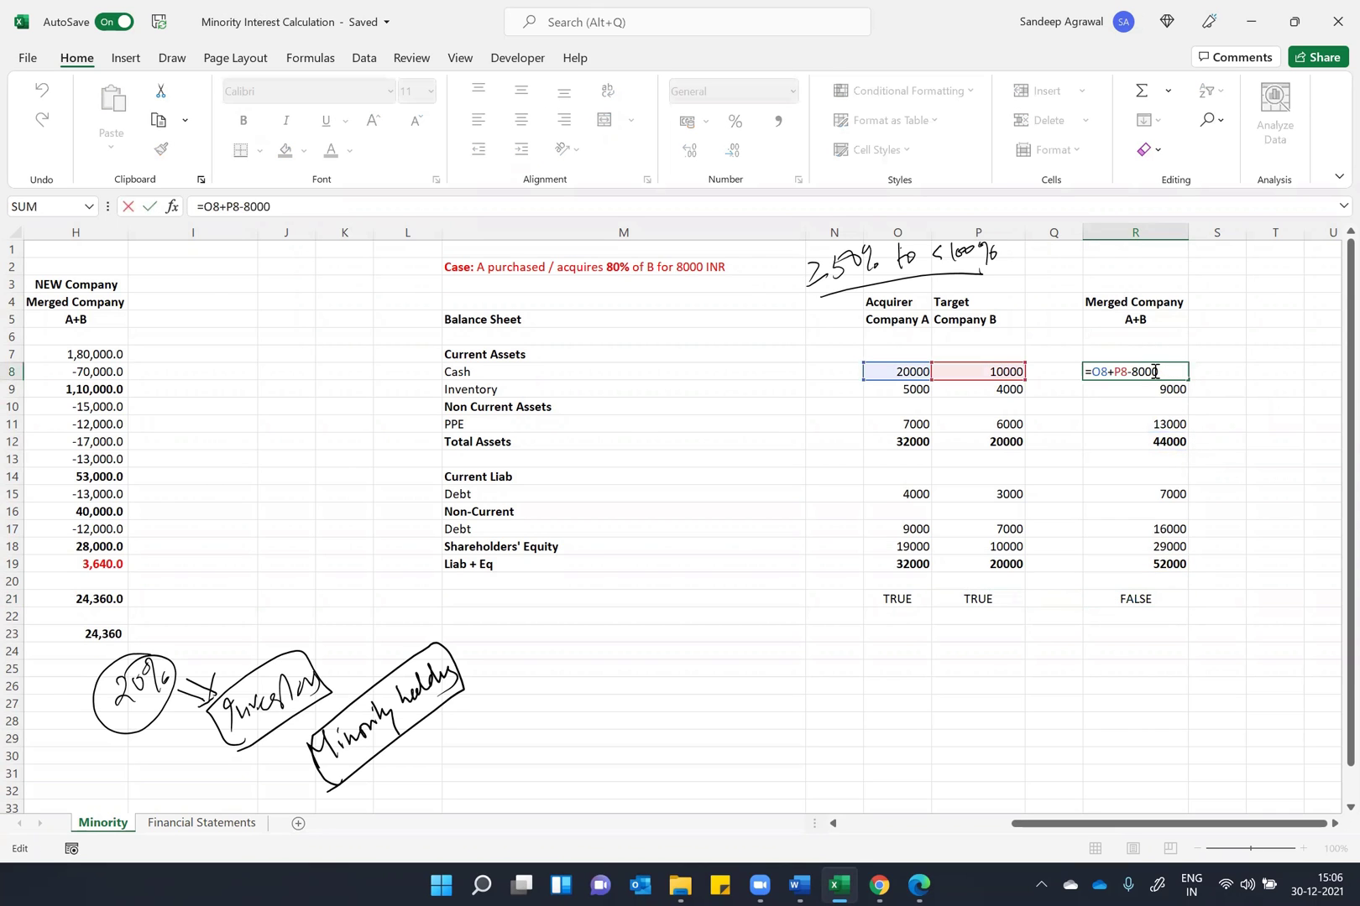
drag(1160, 372, 1123, 372)
key(Return)
key(Return)
key(Return)
key(Return)
key(Return)
key(Return)
key(Return)
key(Return)
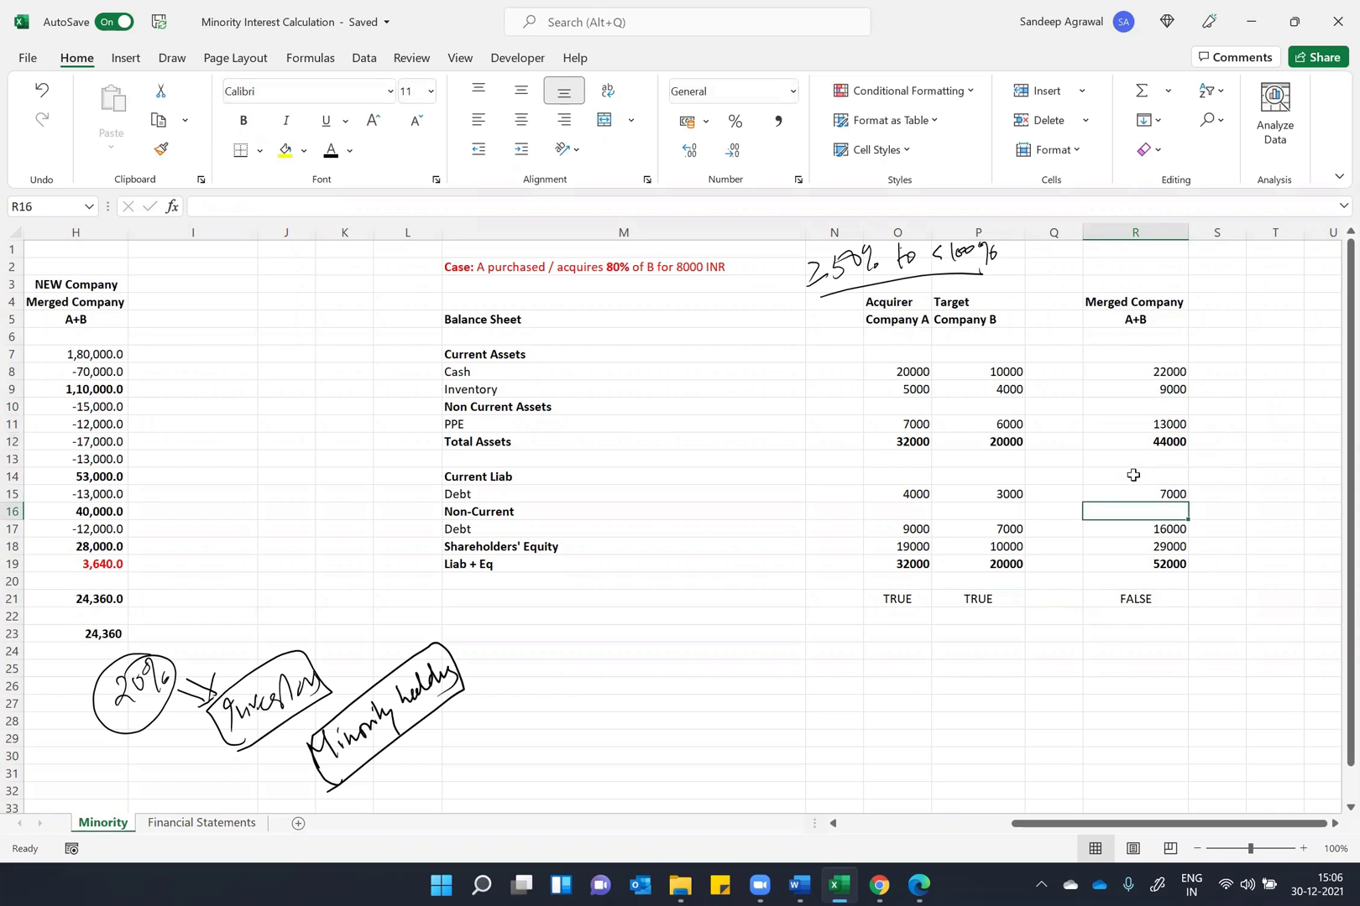
key(Return)
key(Return)
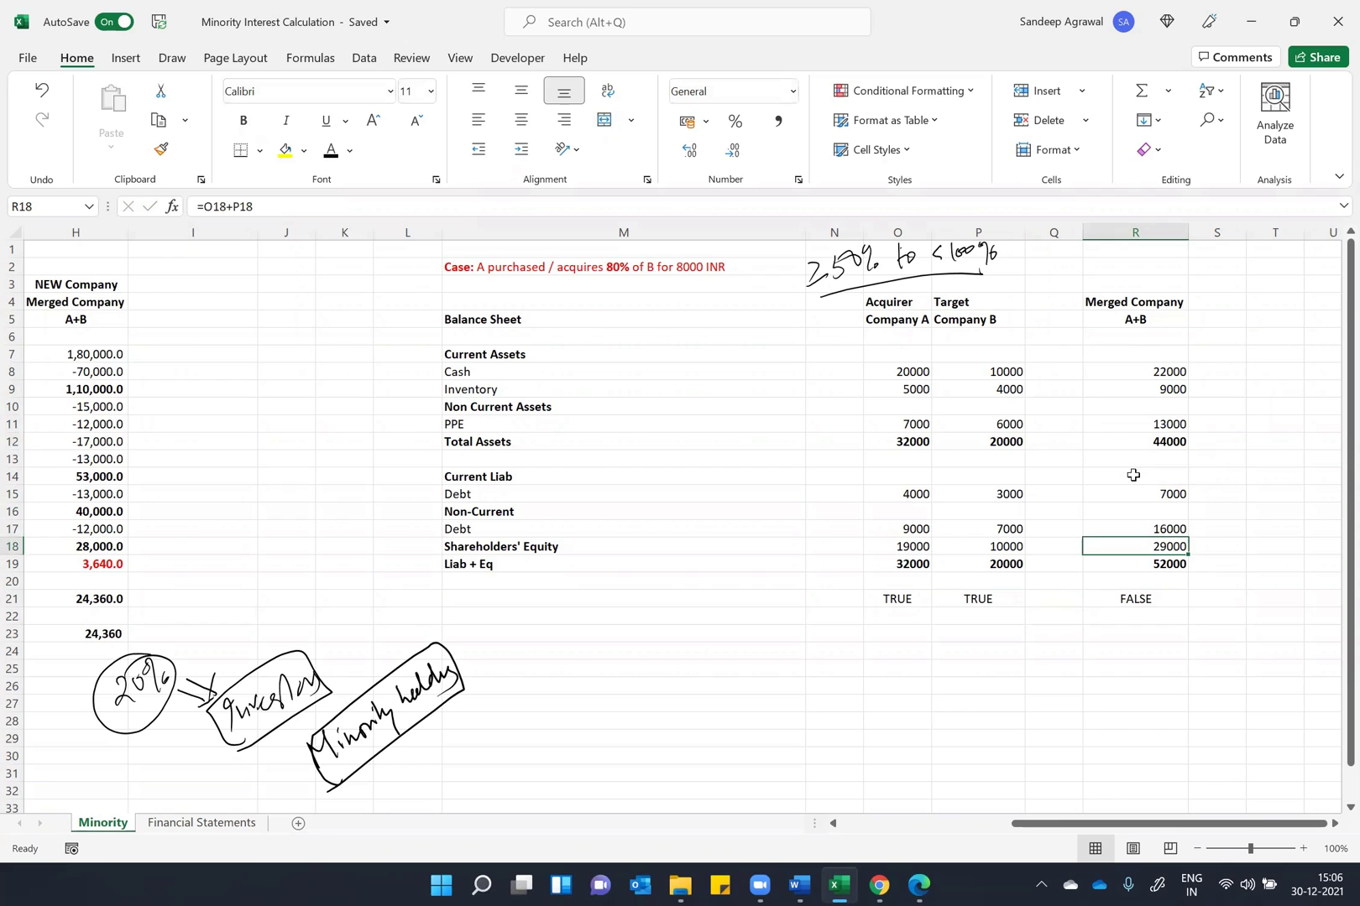
key(Up)
key(Down)
key(Left)
key(Left)
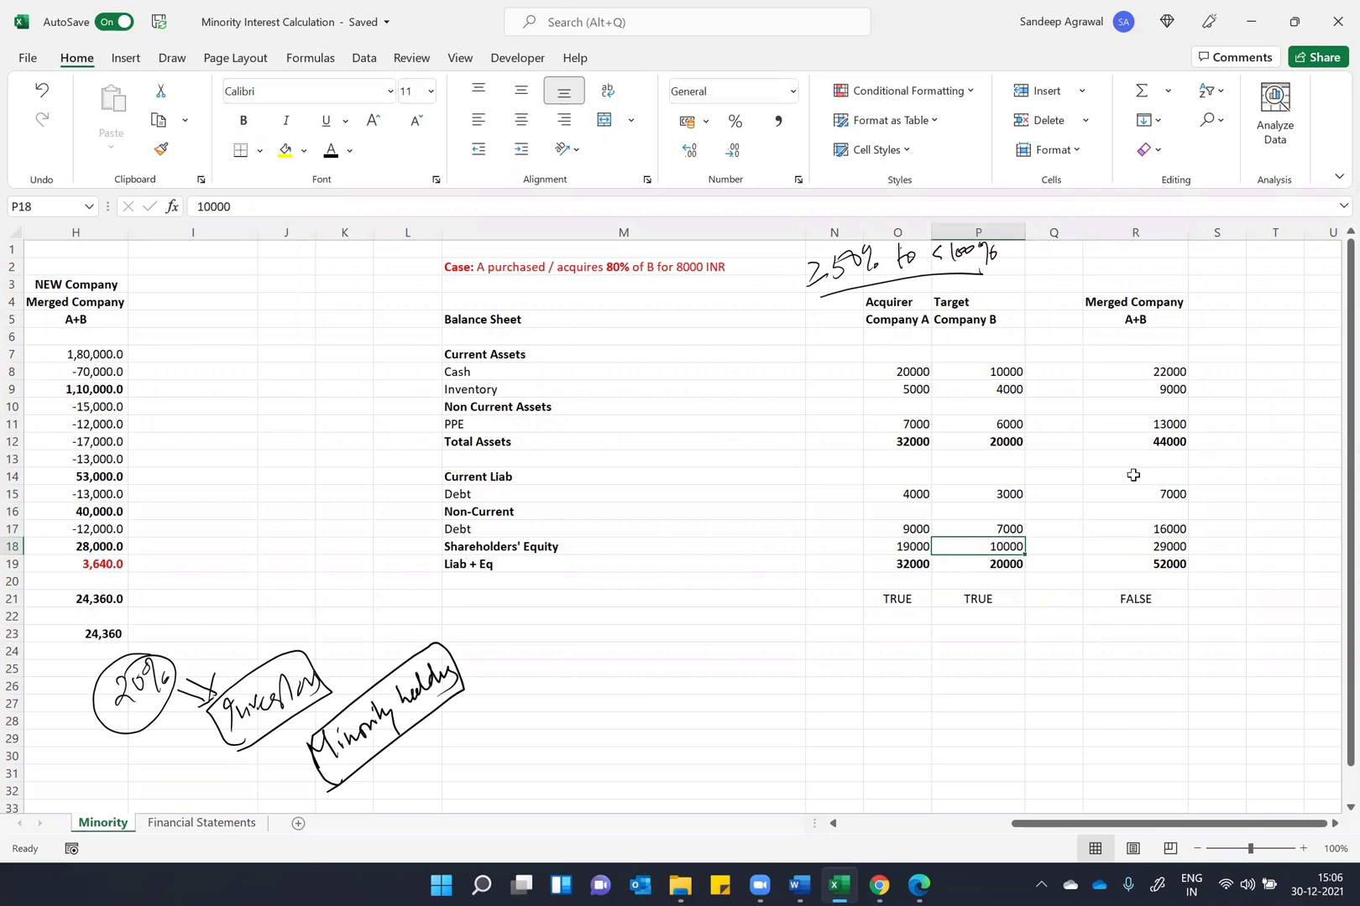
key(F2)
key(shift+Home)
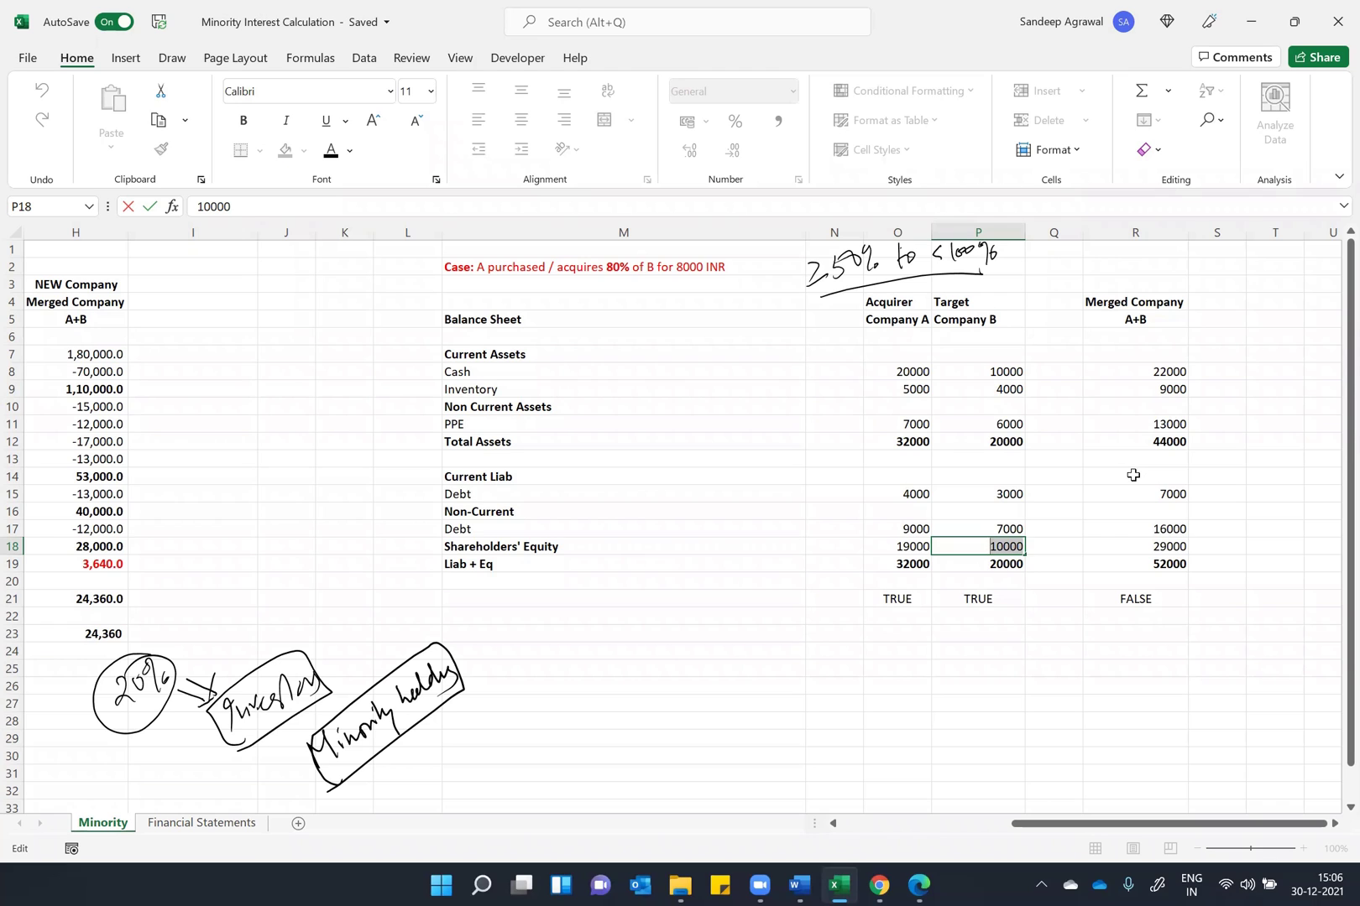
key(End)
key(Return)
key(Up)
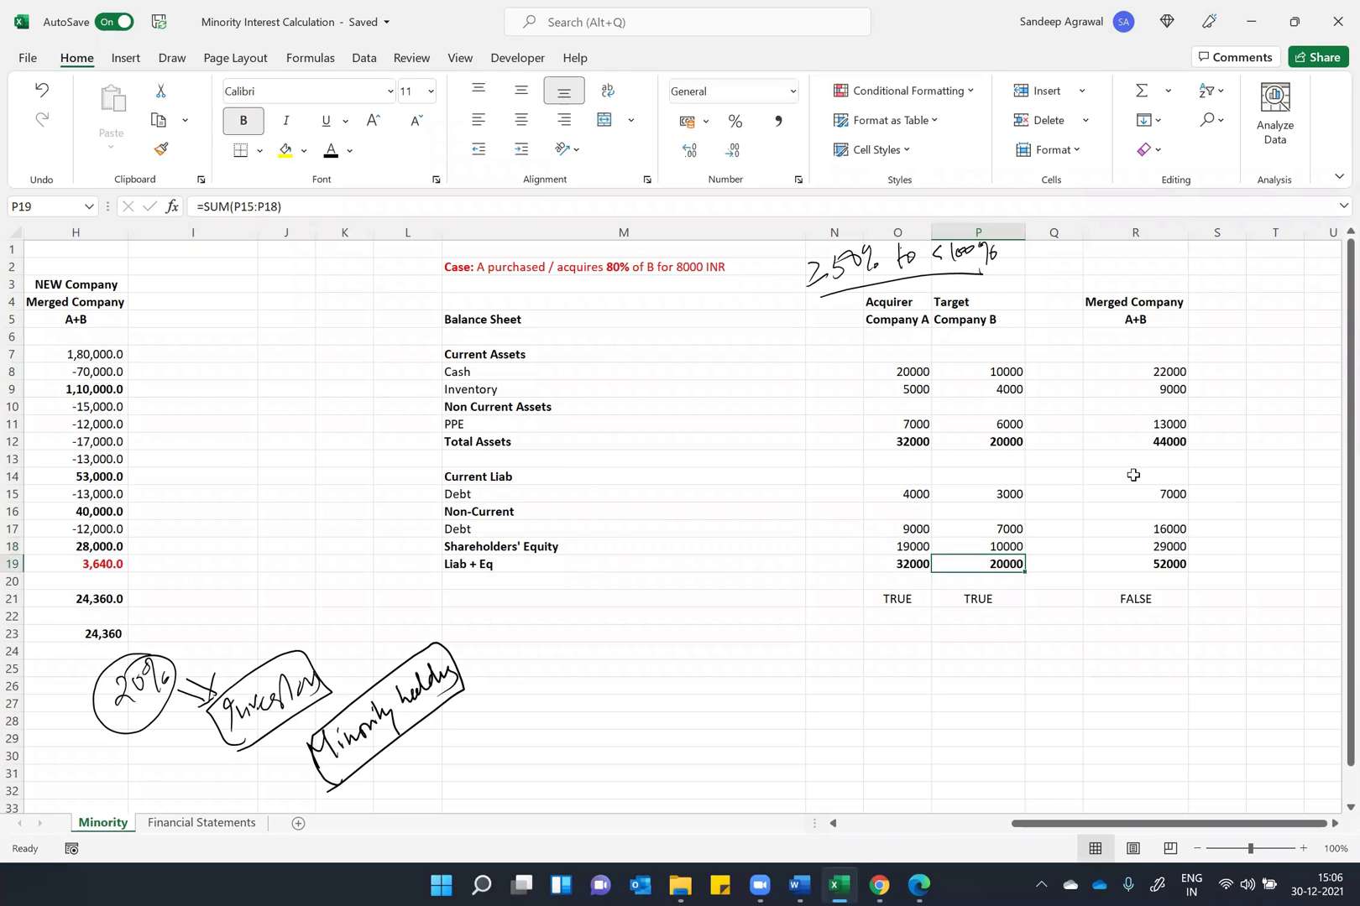
key(Right)
key(Right)
key(F2)
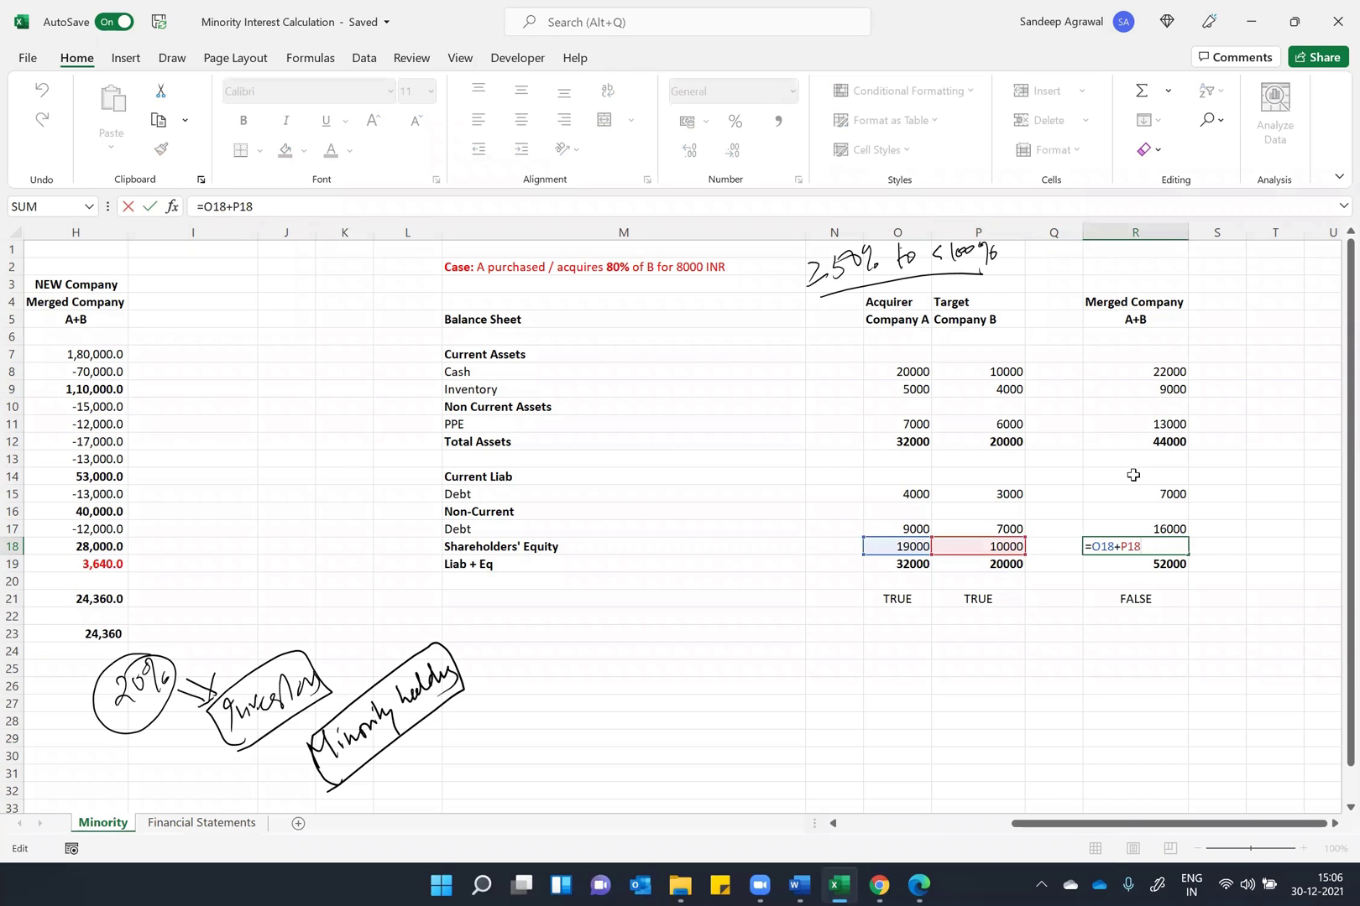
text(-8000)
key(Return)
key(Up)
key(Down)
text(=sum)
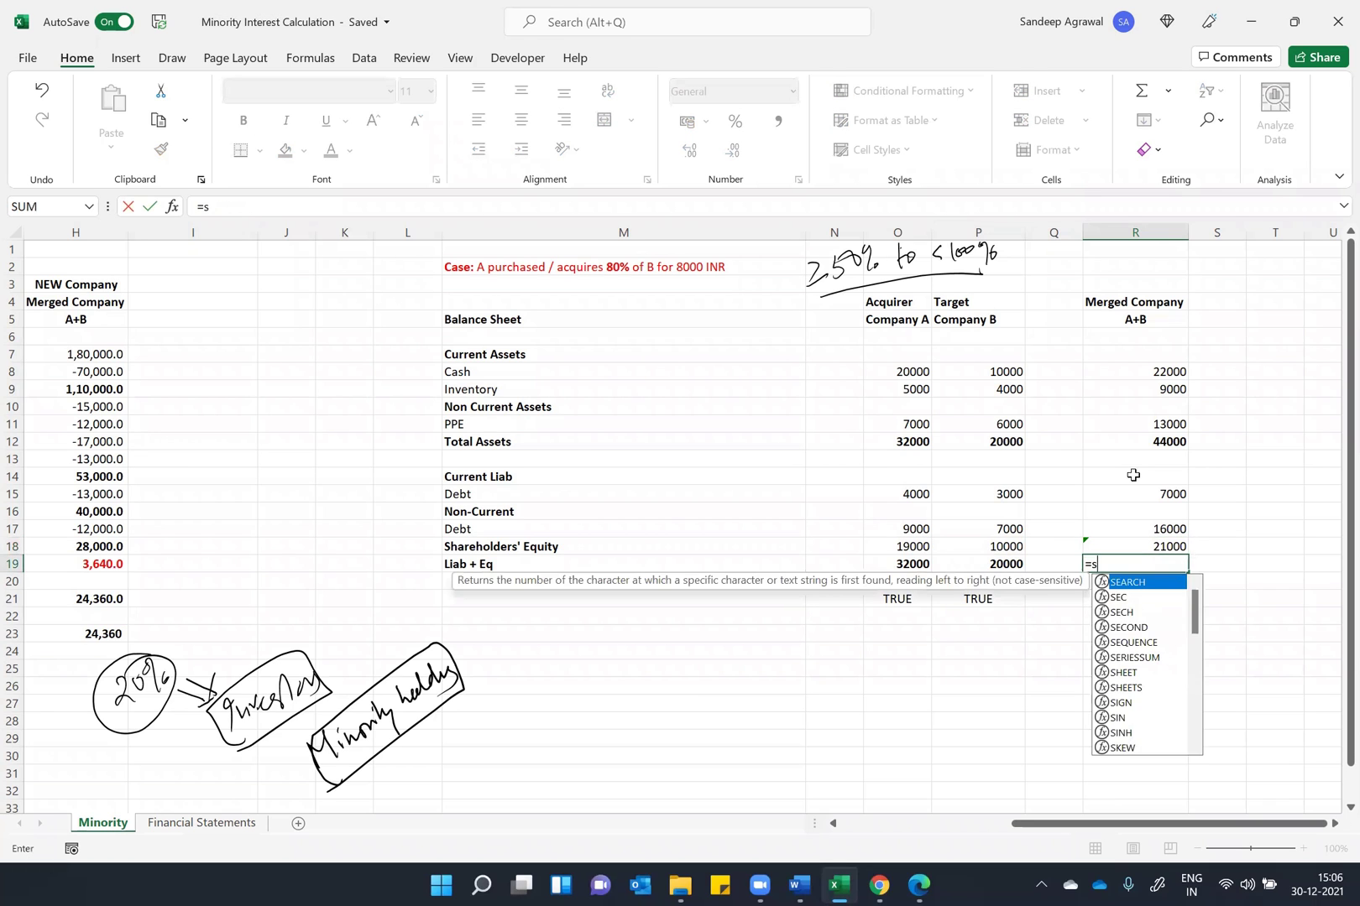
key(Tab)
key(Up)
key(shift+Up)
key(shift+Up)
key(shift+Up)
key(Return)
key(Up)
key(F2)
key(Escape)
key(Up)
key(F2)
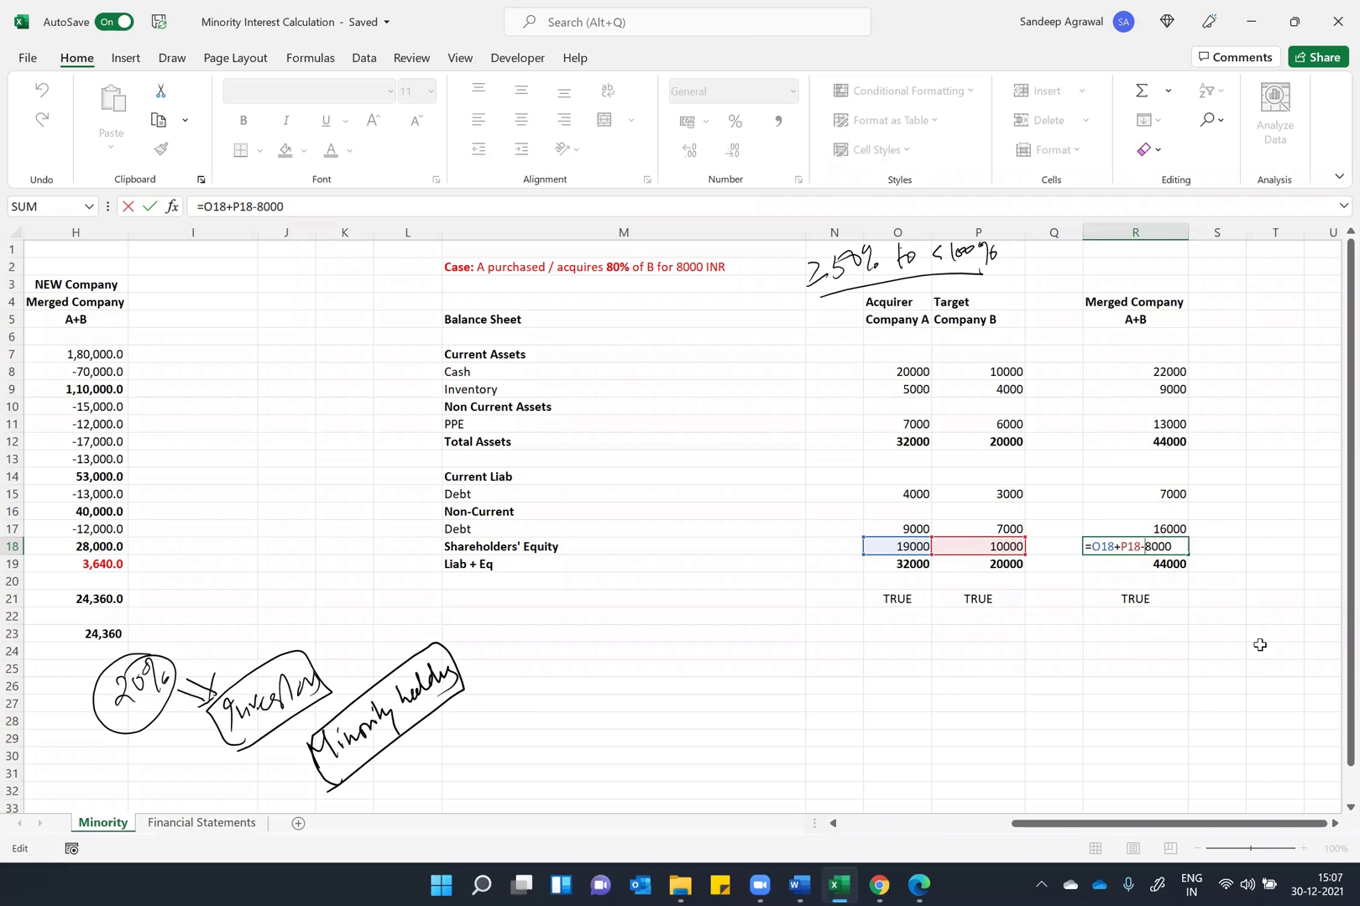
key(shift+Right)
key(shift+Right)
key(shift+Right)
click(990, 547)
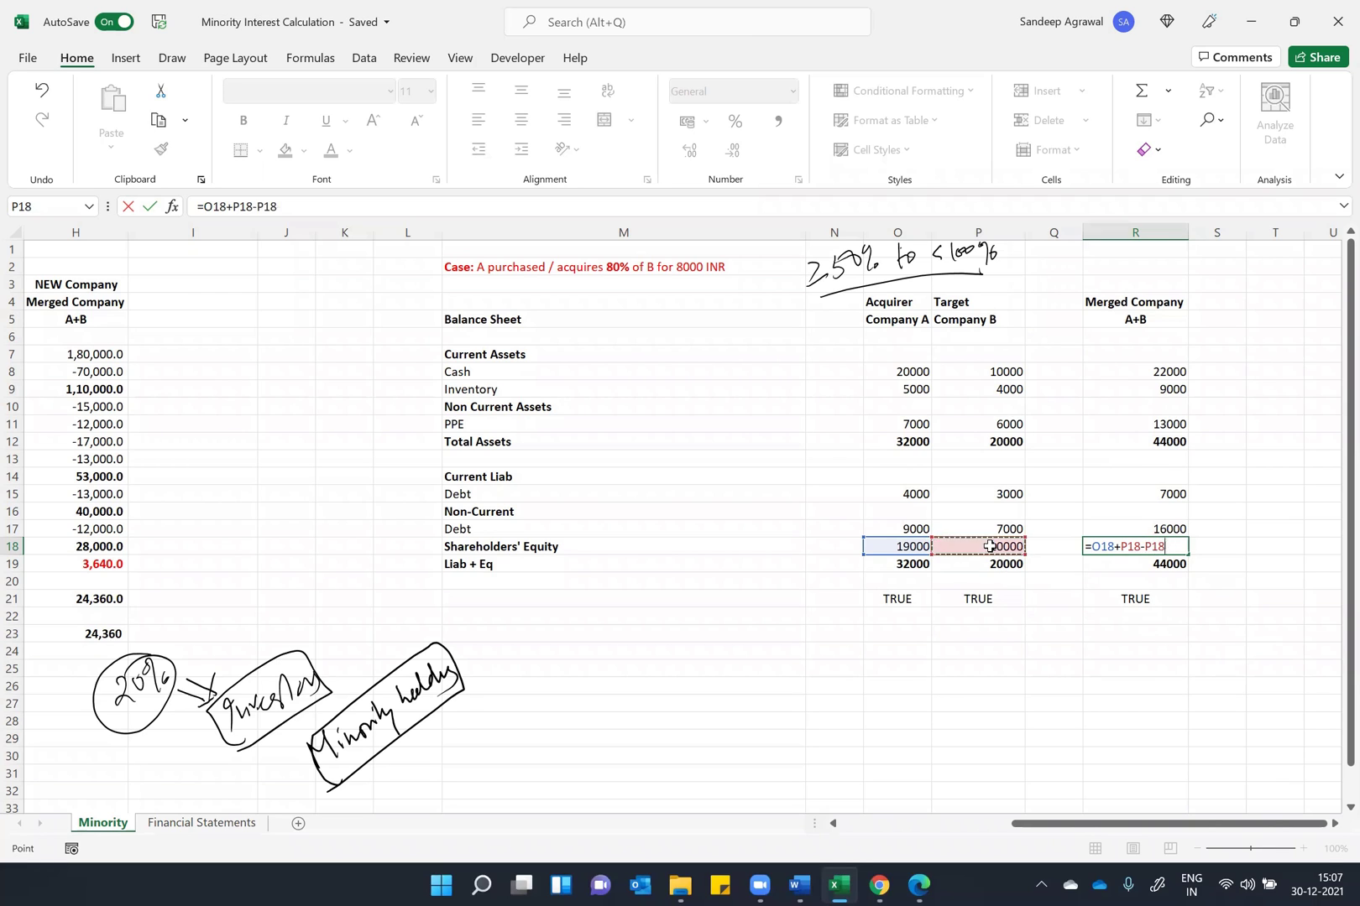
text(*)
key(Return)
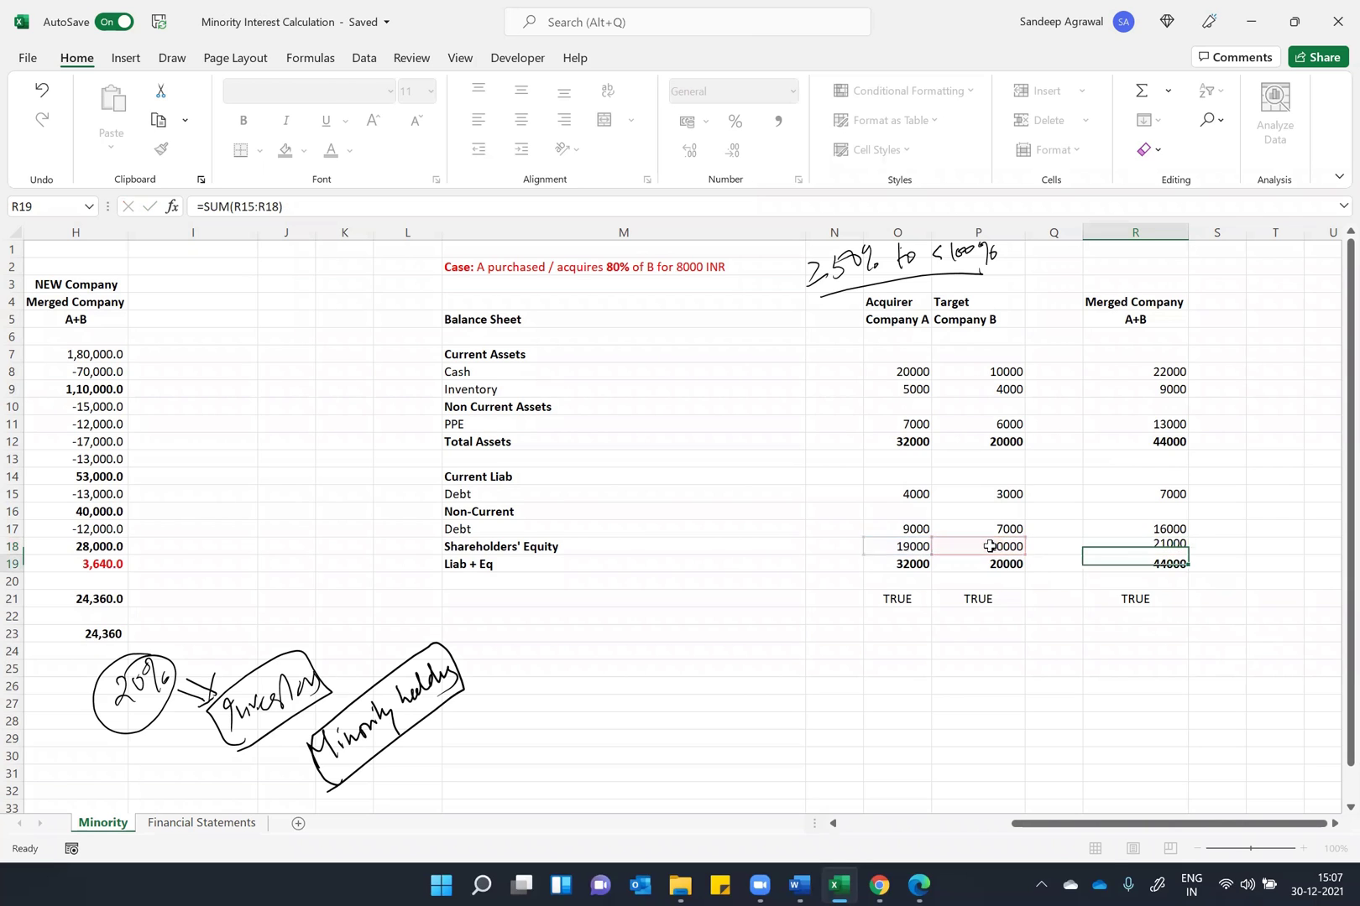
key(F2)
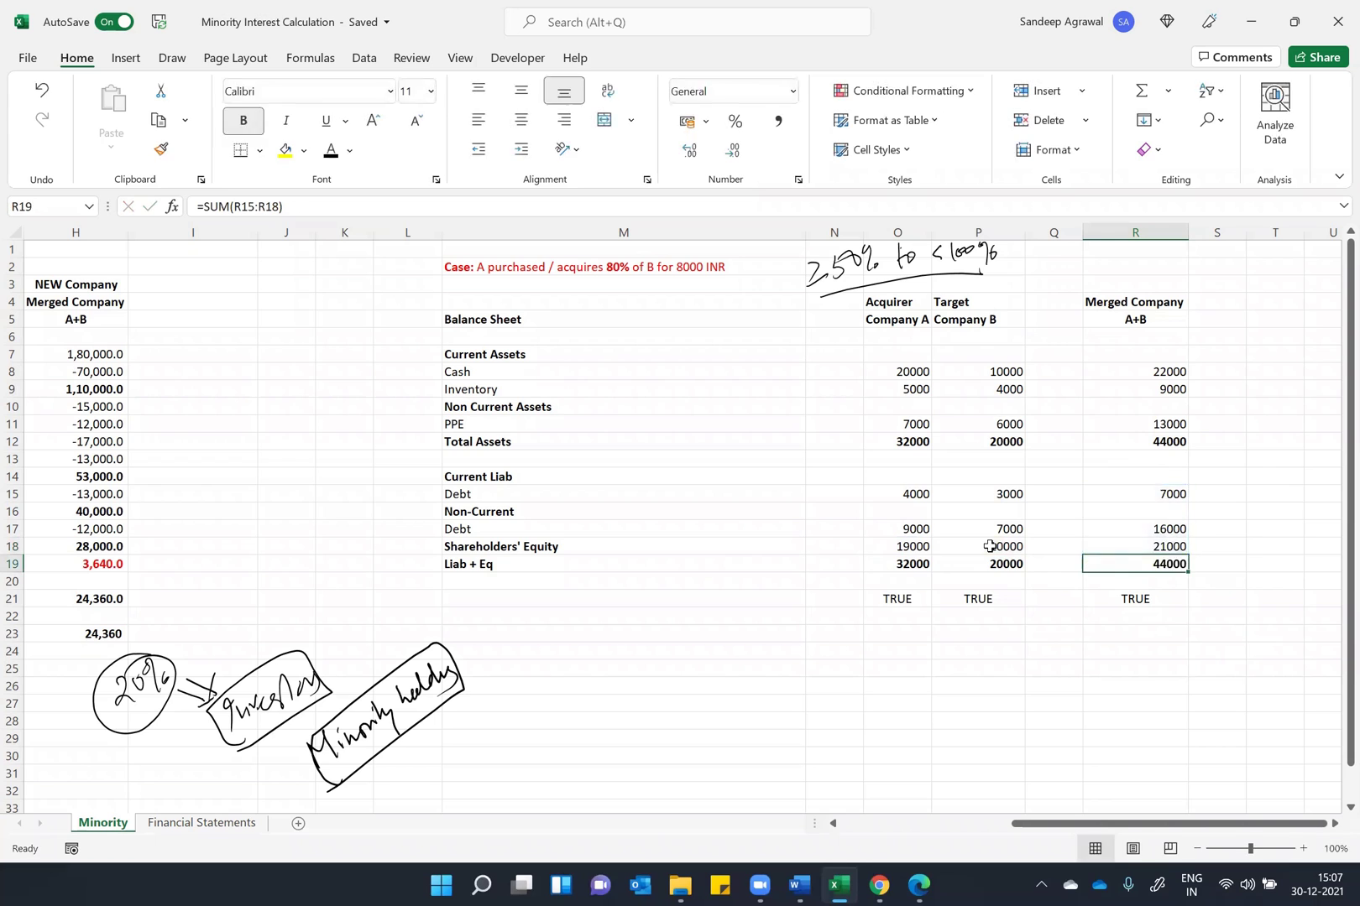
key(ctrl+Return)
key(Up)
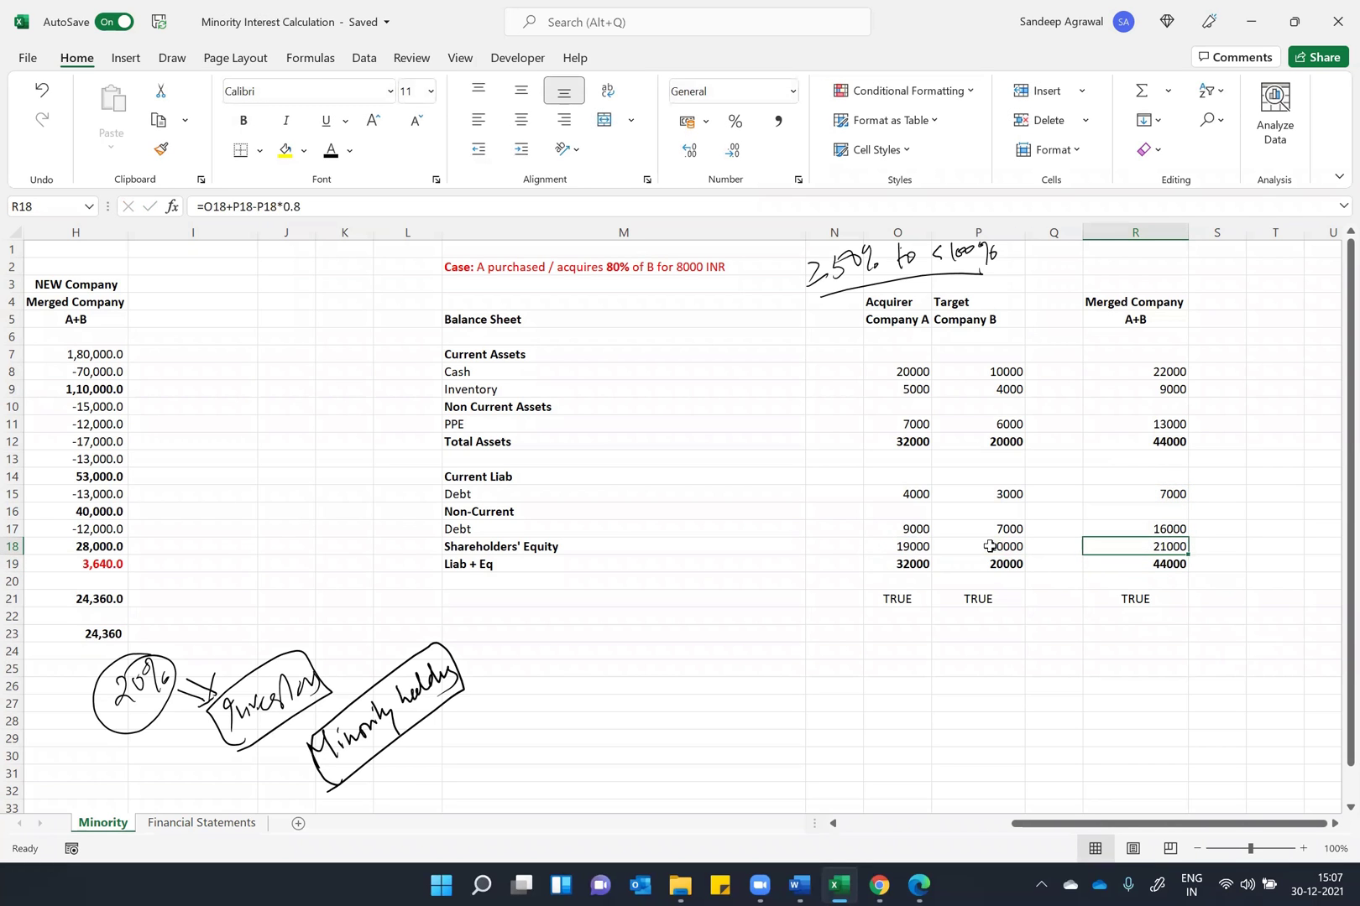
key(Left)
key(Right)
key(F2)
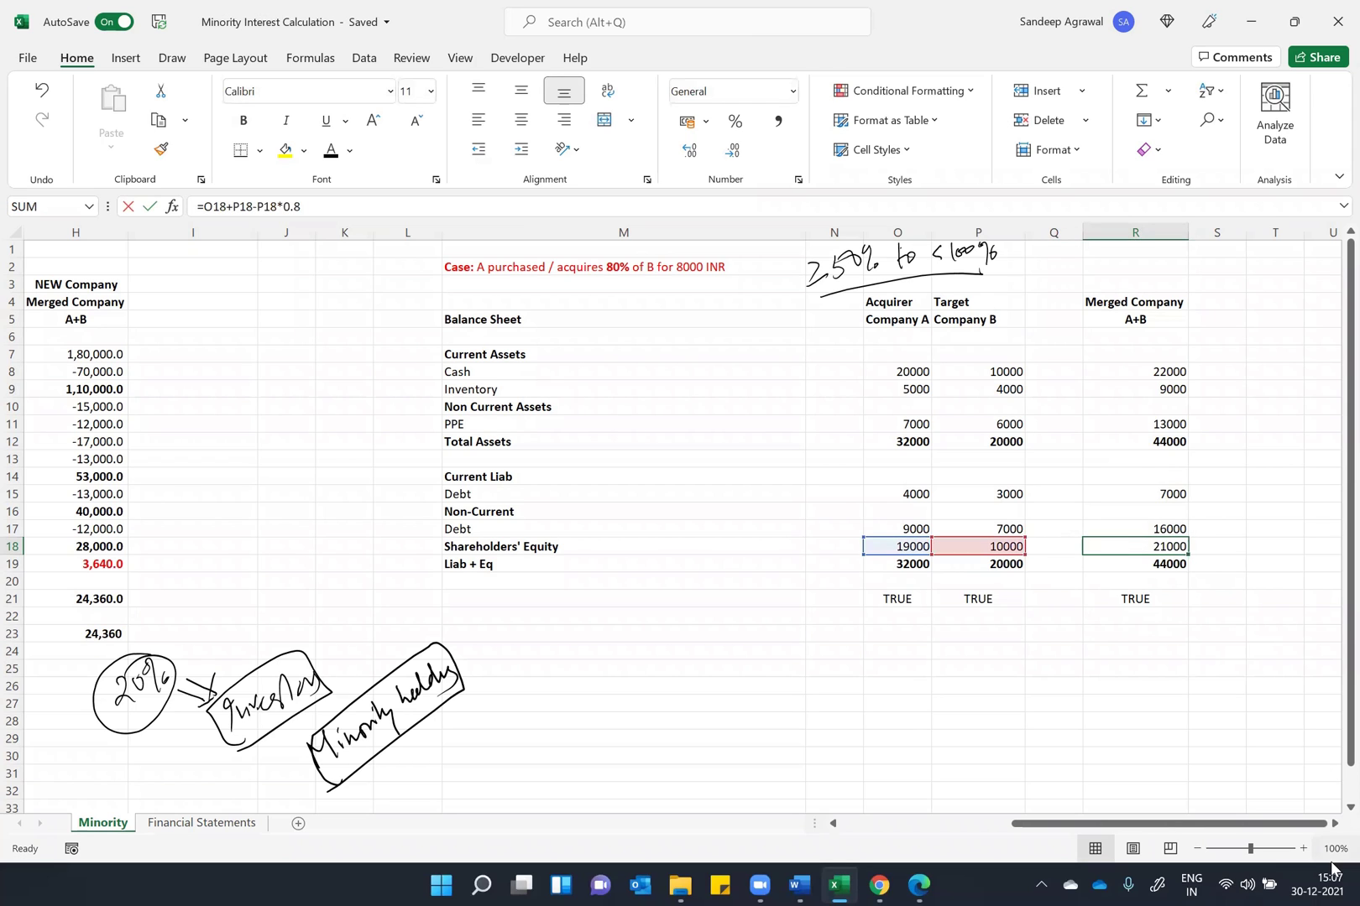
key(shift+Left)
key(shift+Left)
key(shift+Left)
key(shift+Left)
key(shift+Left)
key(shift+Left)
key(shift+Left)
key(shift+Left)
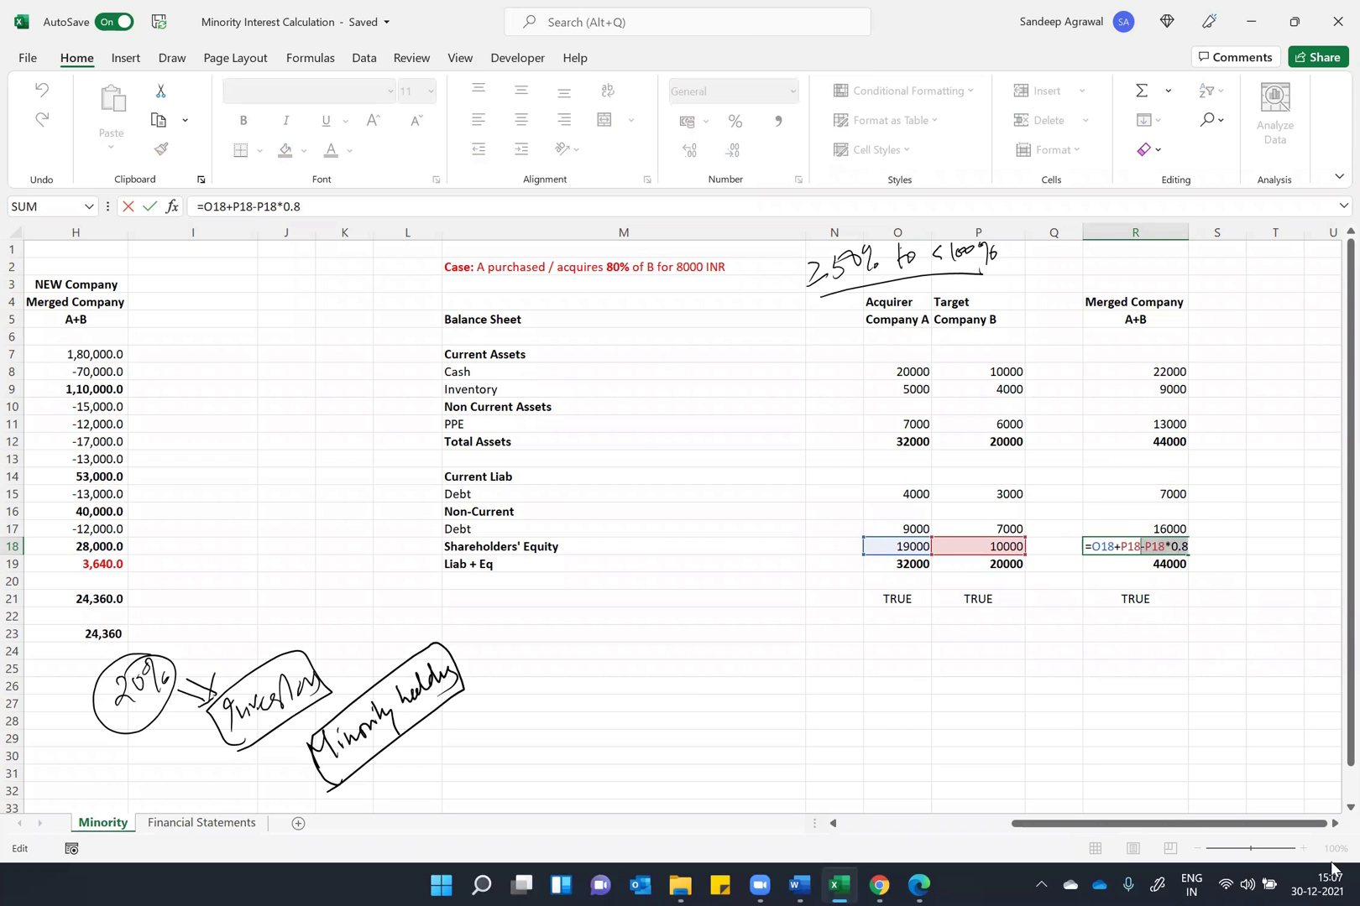
key(BackSpace)
key(ctrl+Return)
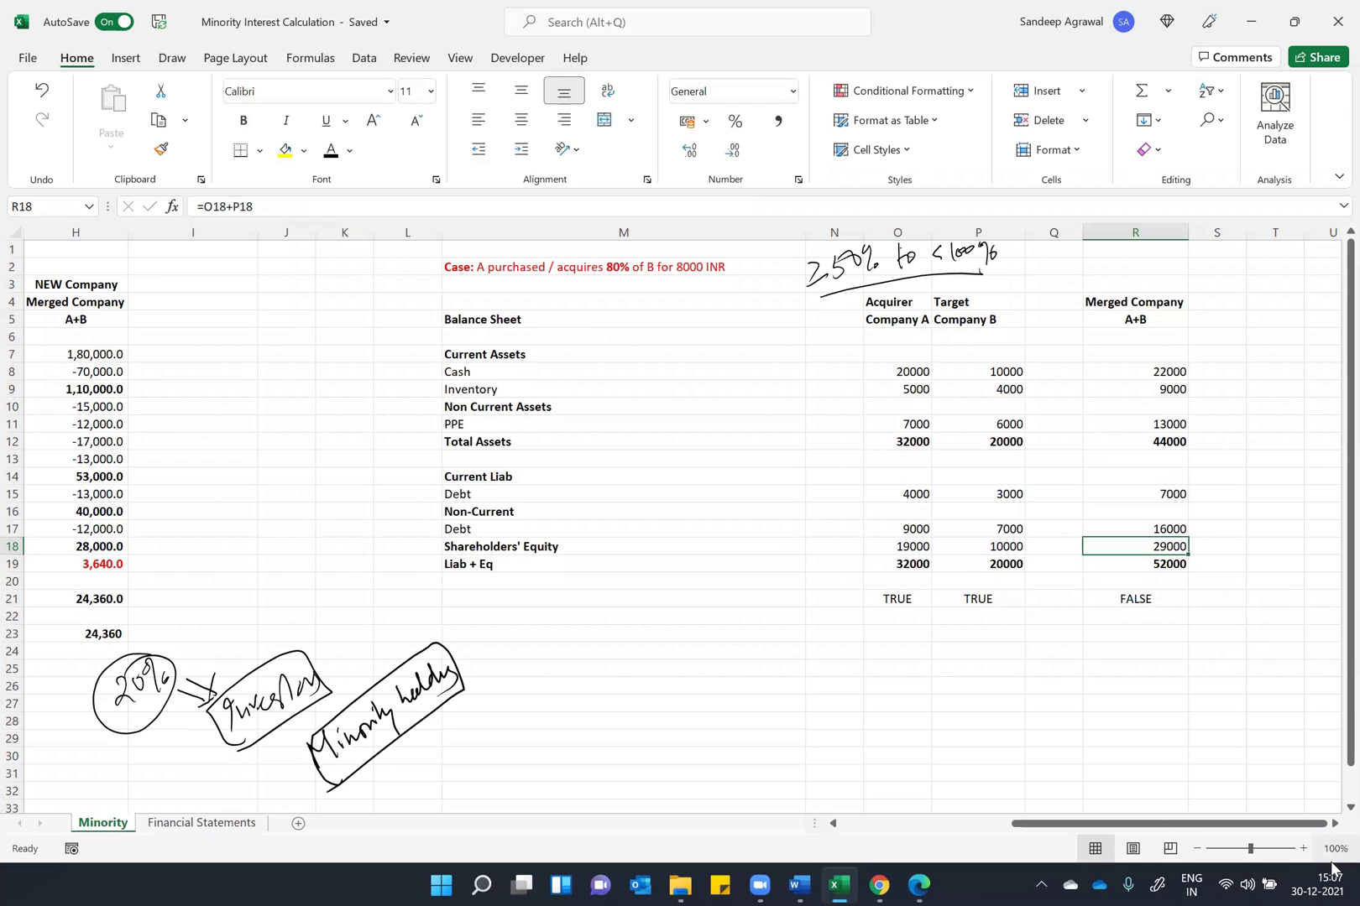
key(Left)
key(Left)
key(F2)
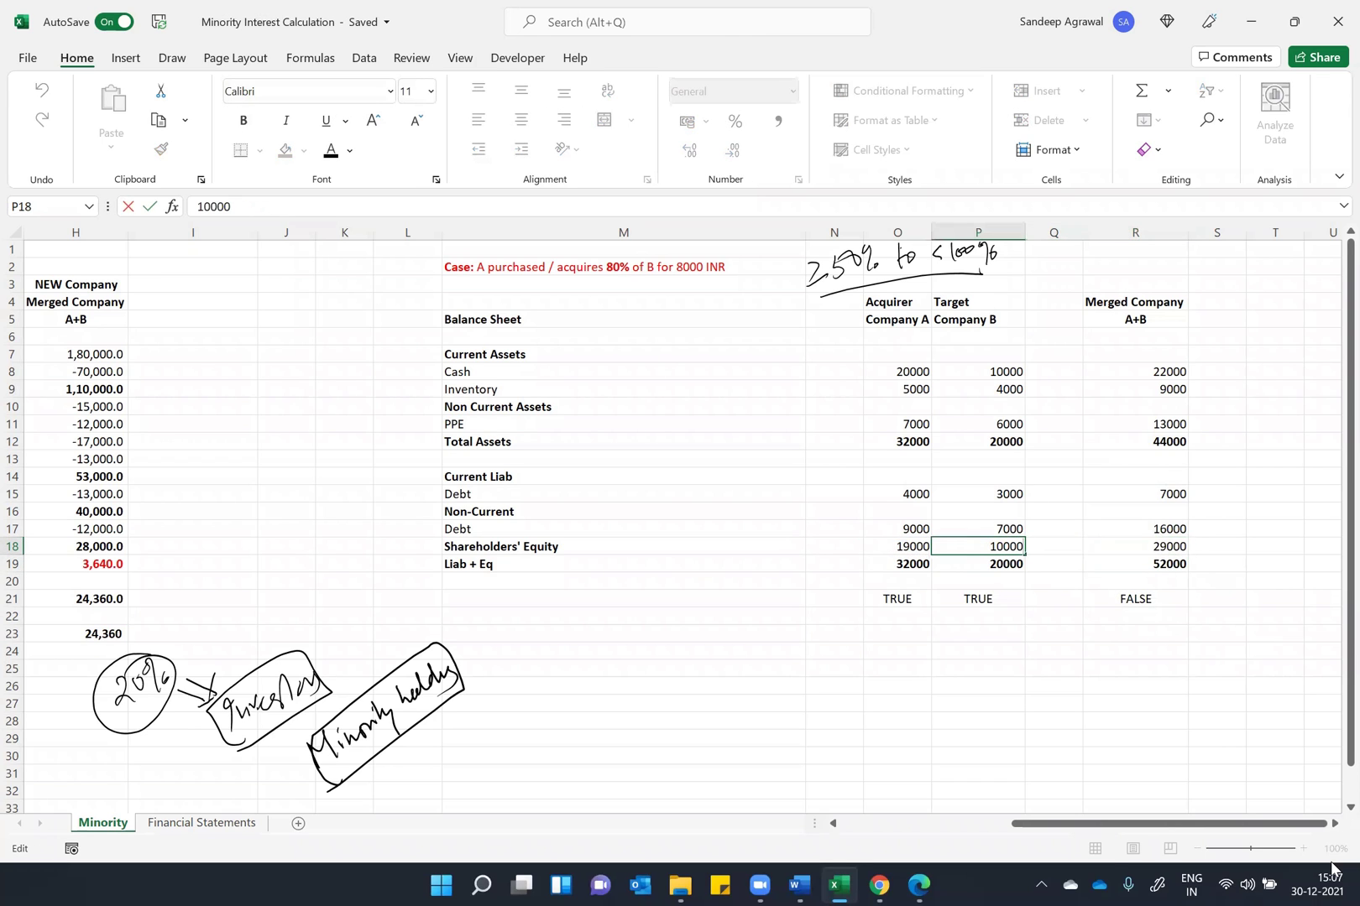
Step: Insert two blank rows below the shareholders' equity row
key(Return)
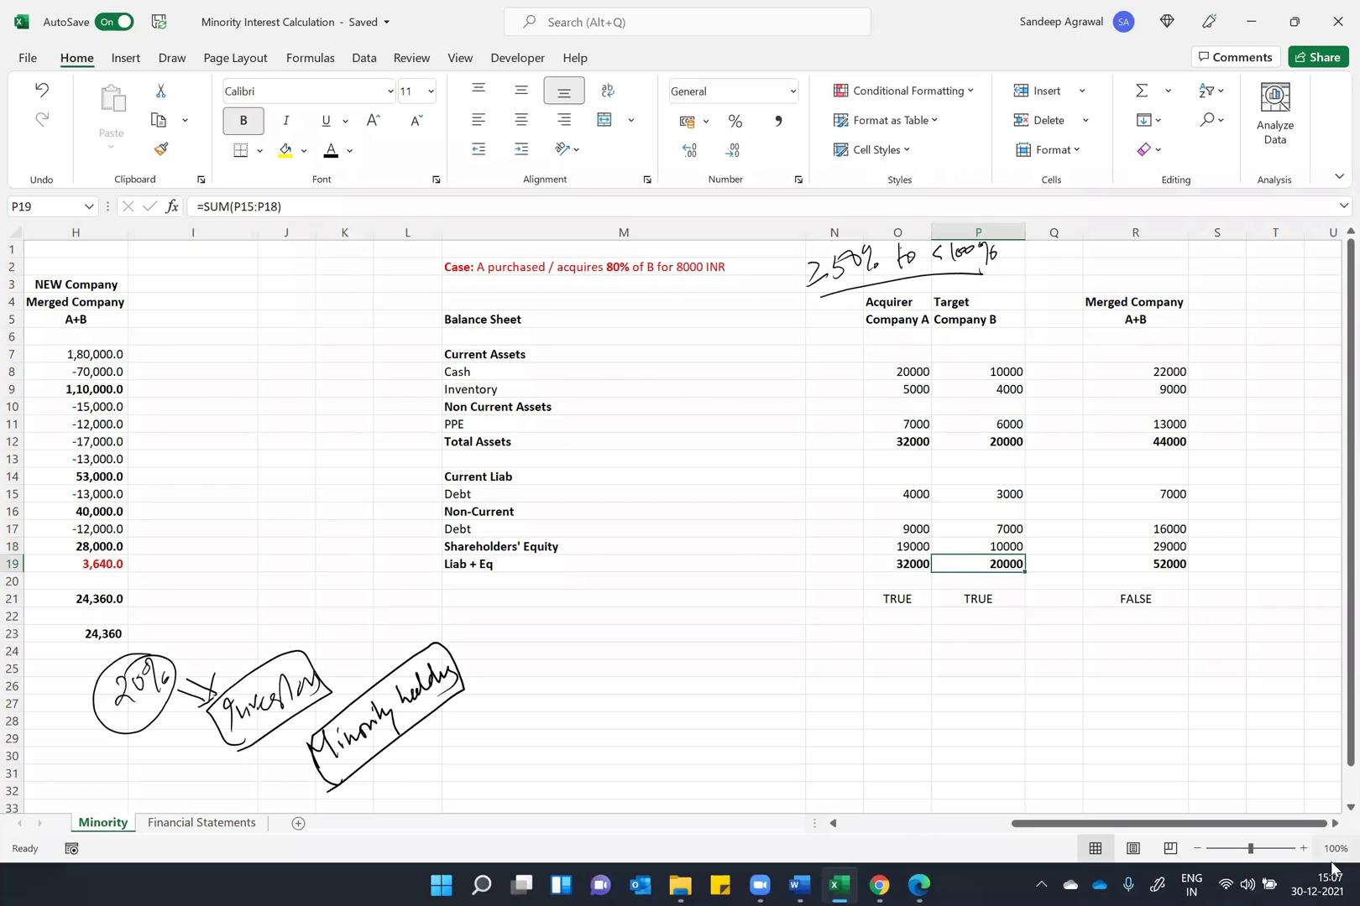
key(Left)
key(Left)
key(Left)
key(Left)
key(Right)
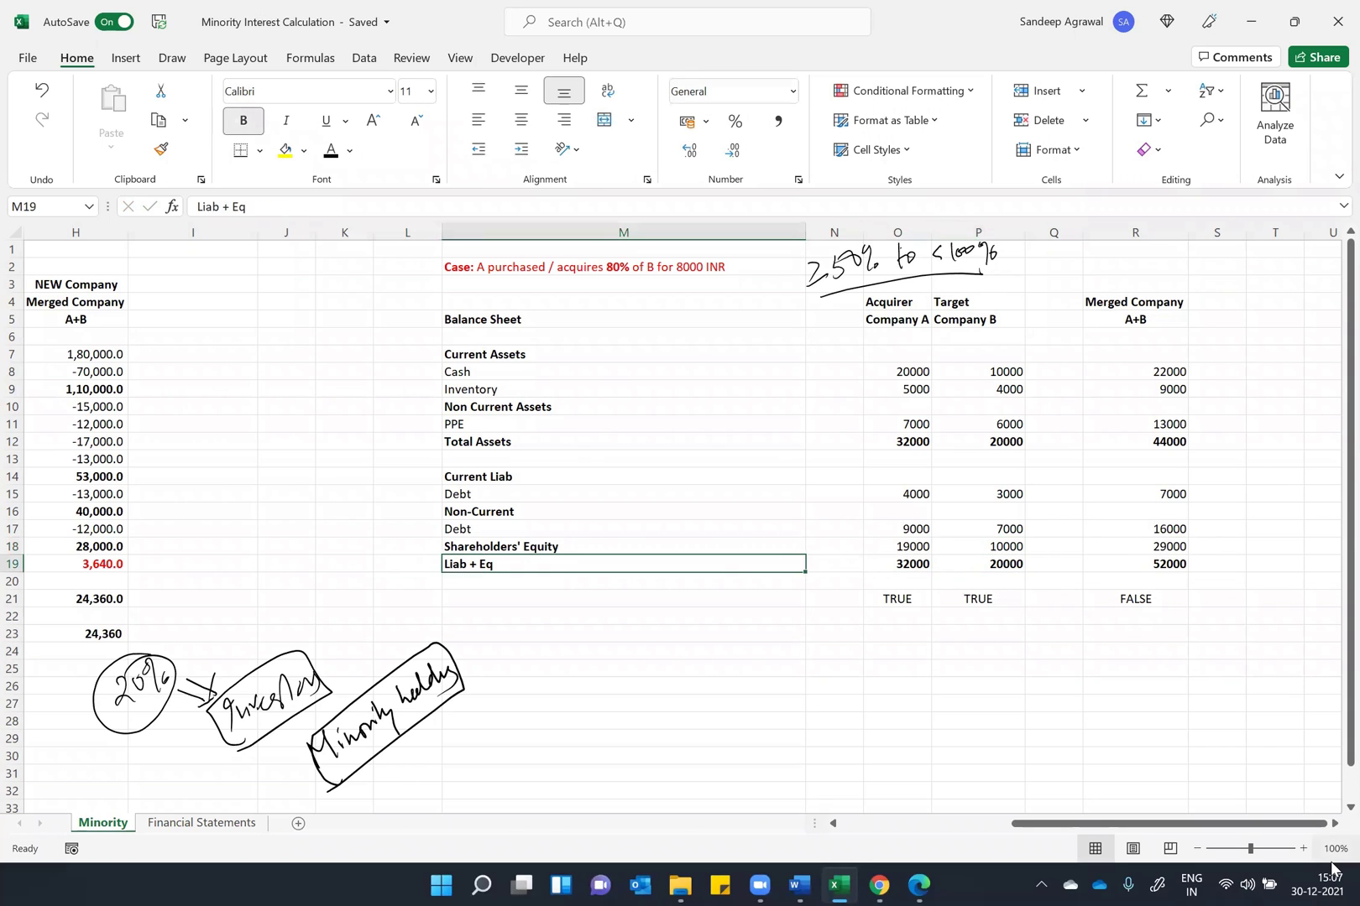
key(shift+Down)
key(shift+Down)
key(shift+Right)
key(shift+Right)
key(shift+Right)
key(shift+Right)
key(shift+Right)
key(shift+Right)
key(shift+Left)
key(ctrl+c)
key(Escape)
key(ctrl+shift+plus)
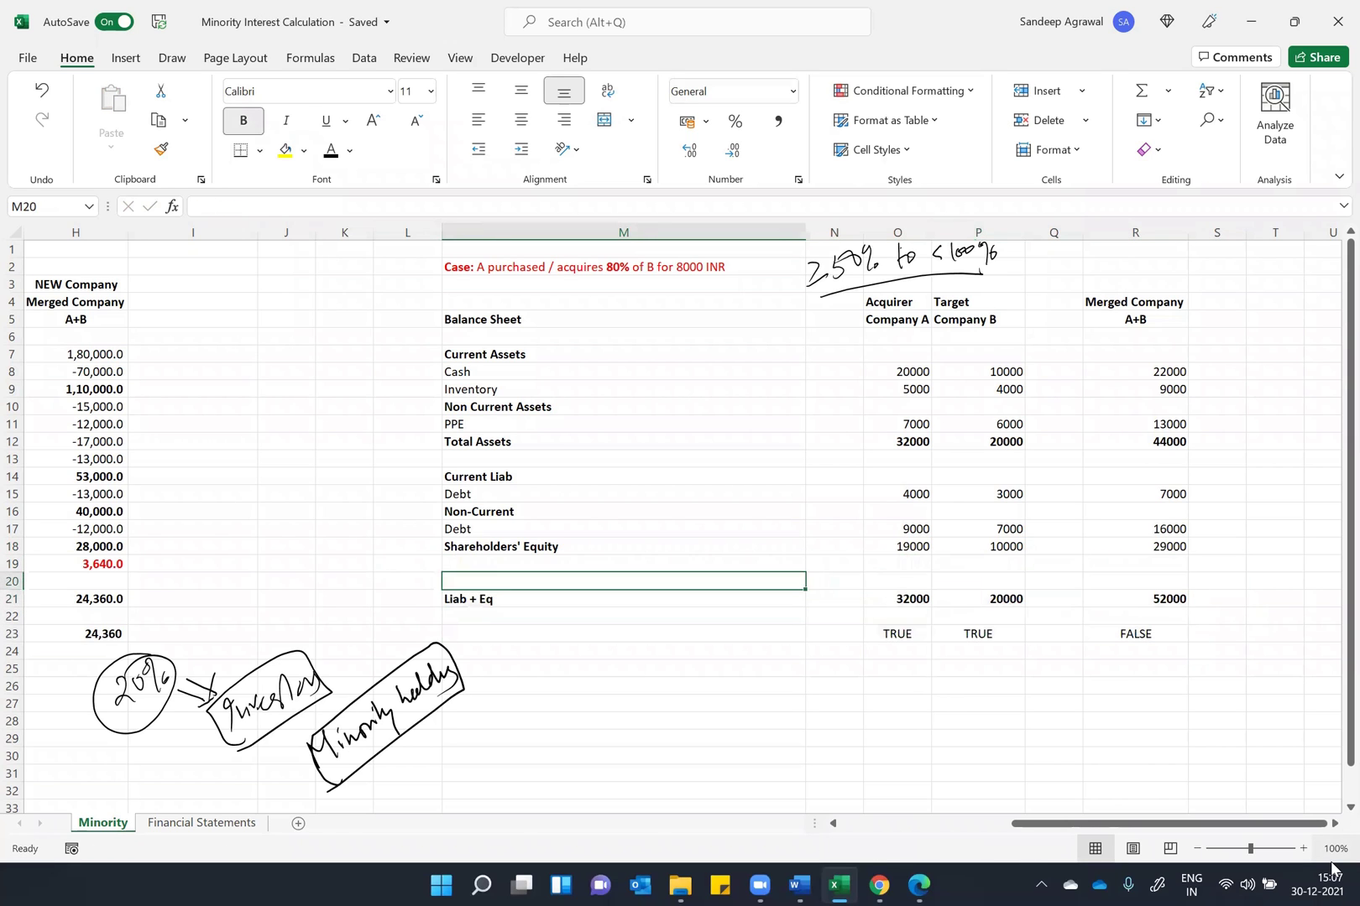
key(Up)
Step: Label the equity rows in M18 and M19 as Company A and Company B
key(F2)
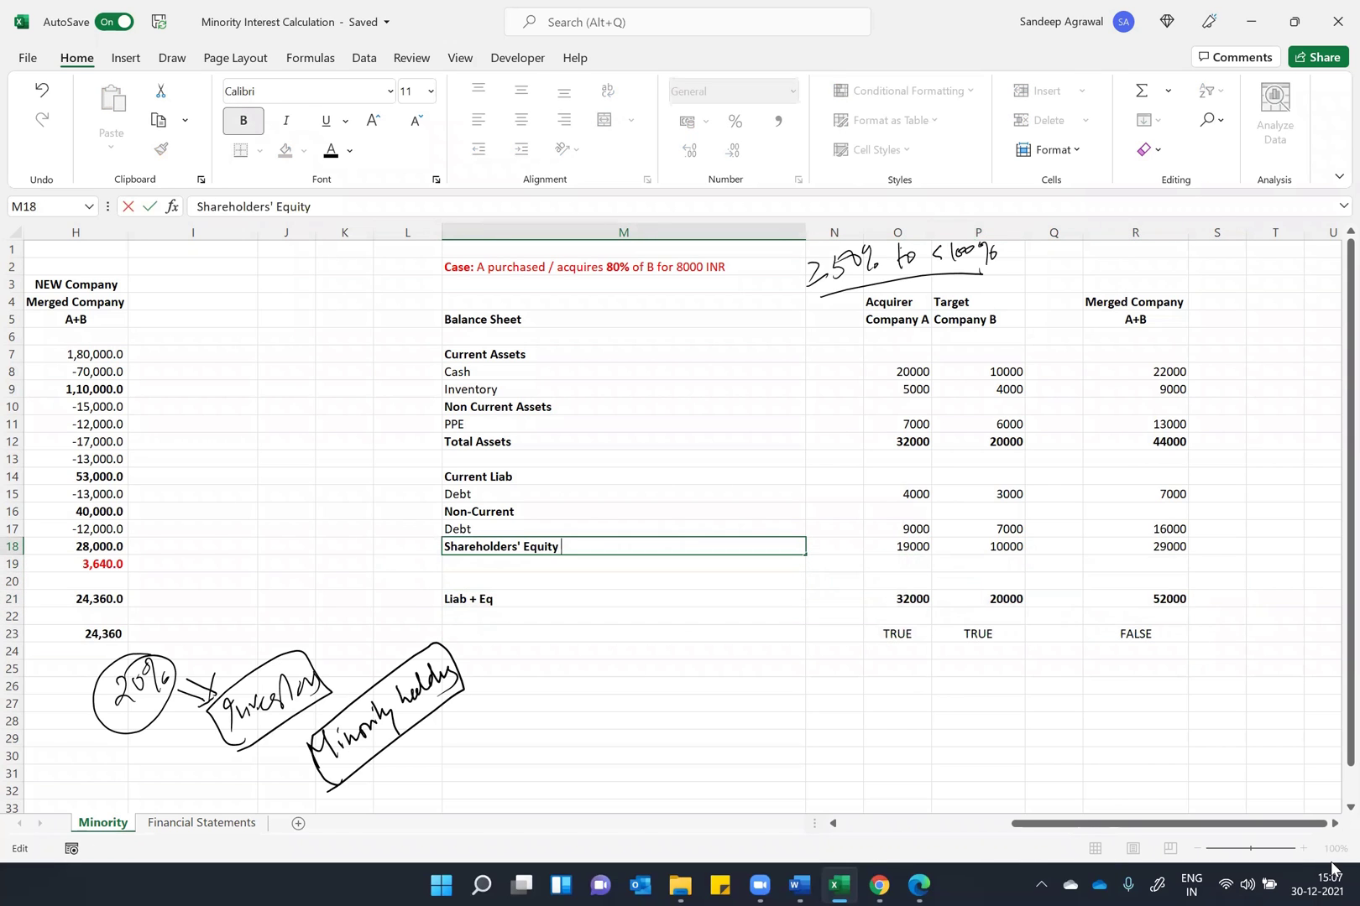
text(Company A)
key(Return)
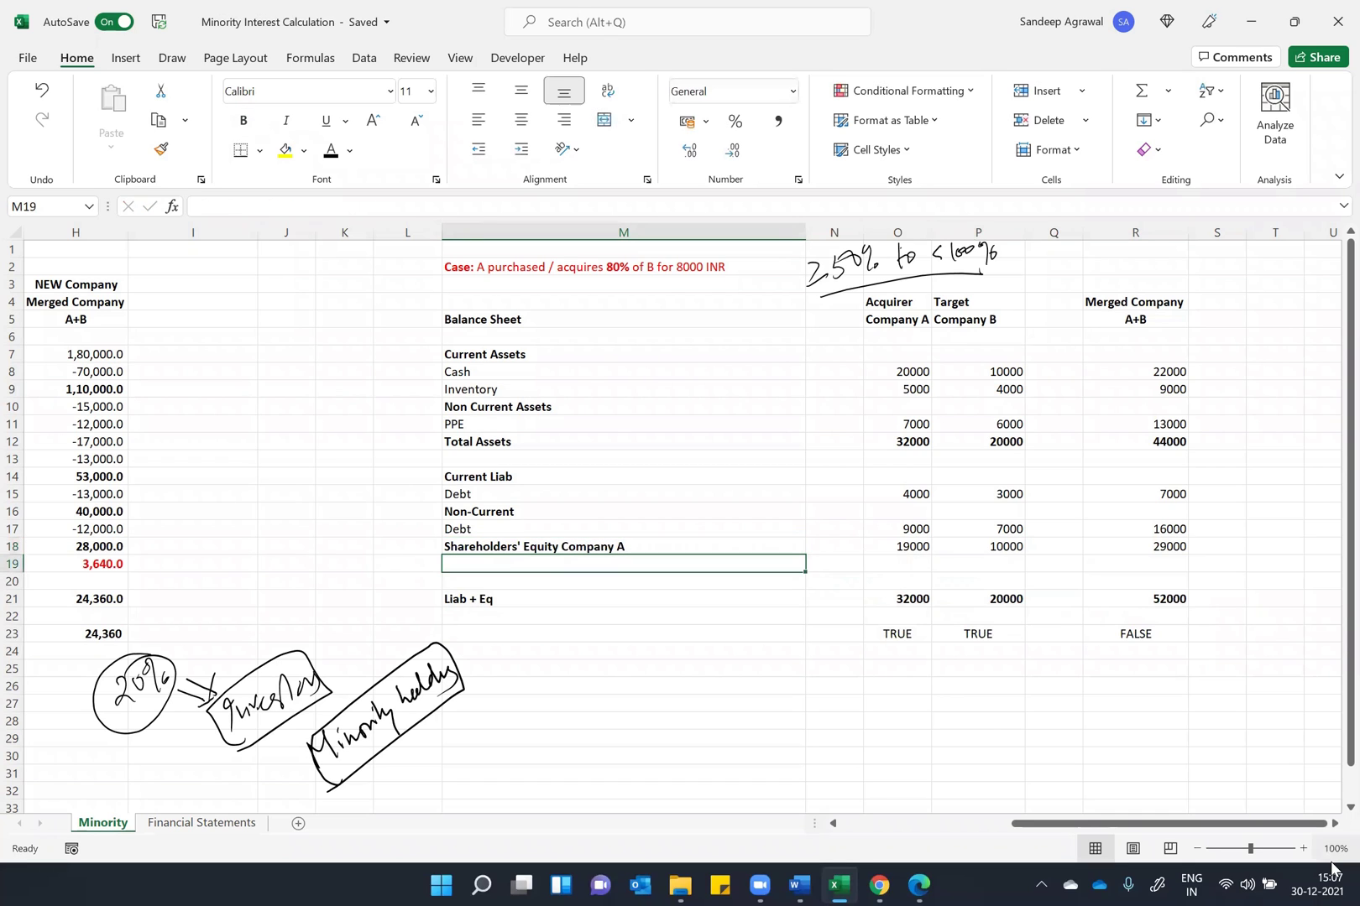
text(S)
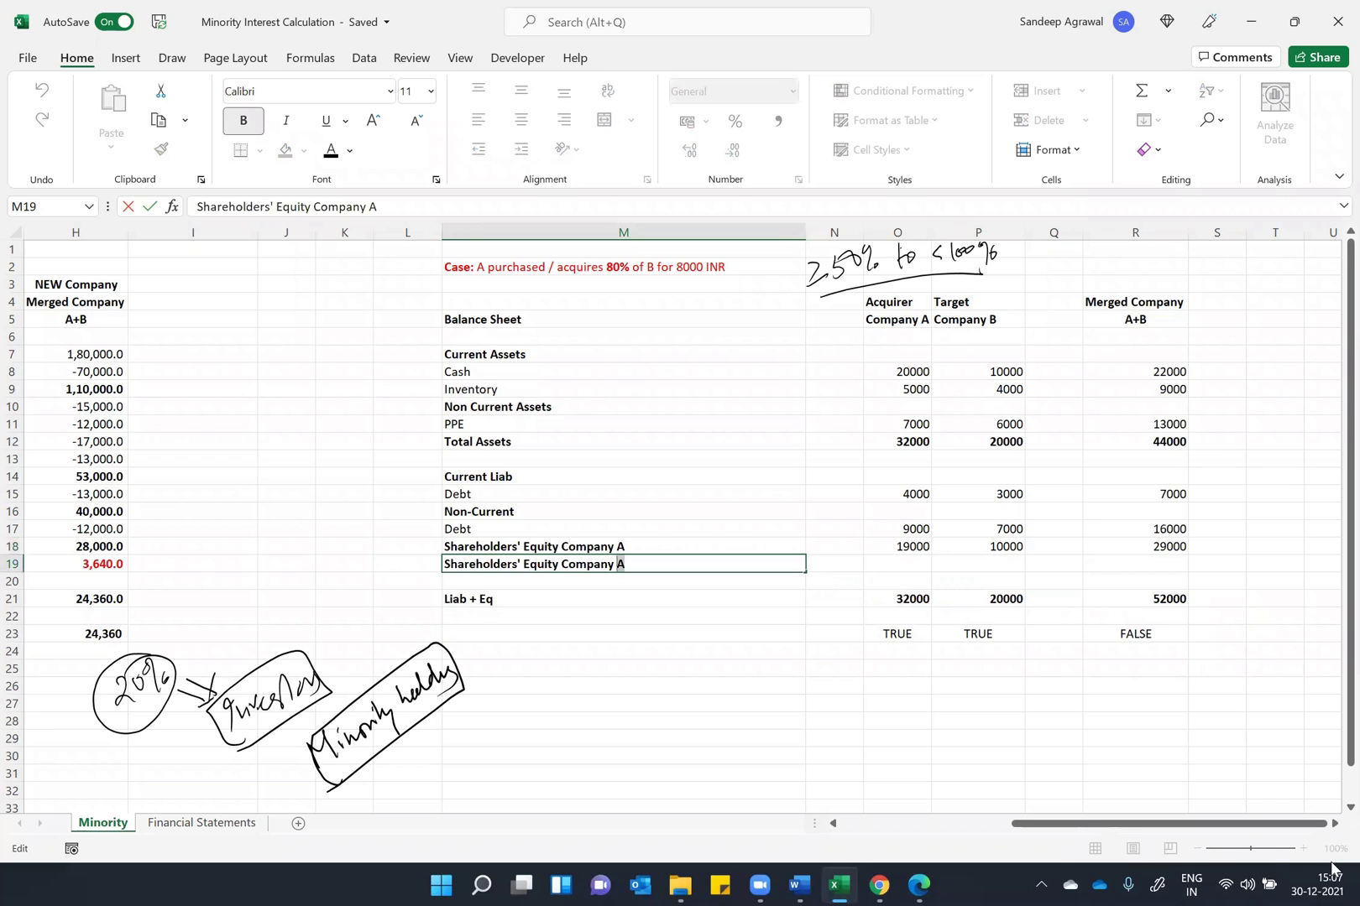
key(BackSpace)
text(B)
key(Return)
key(Up)
key(Up)
key(Right)
key(Right)
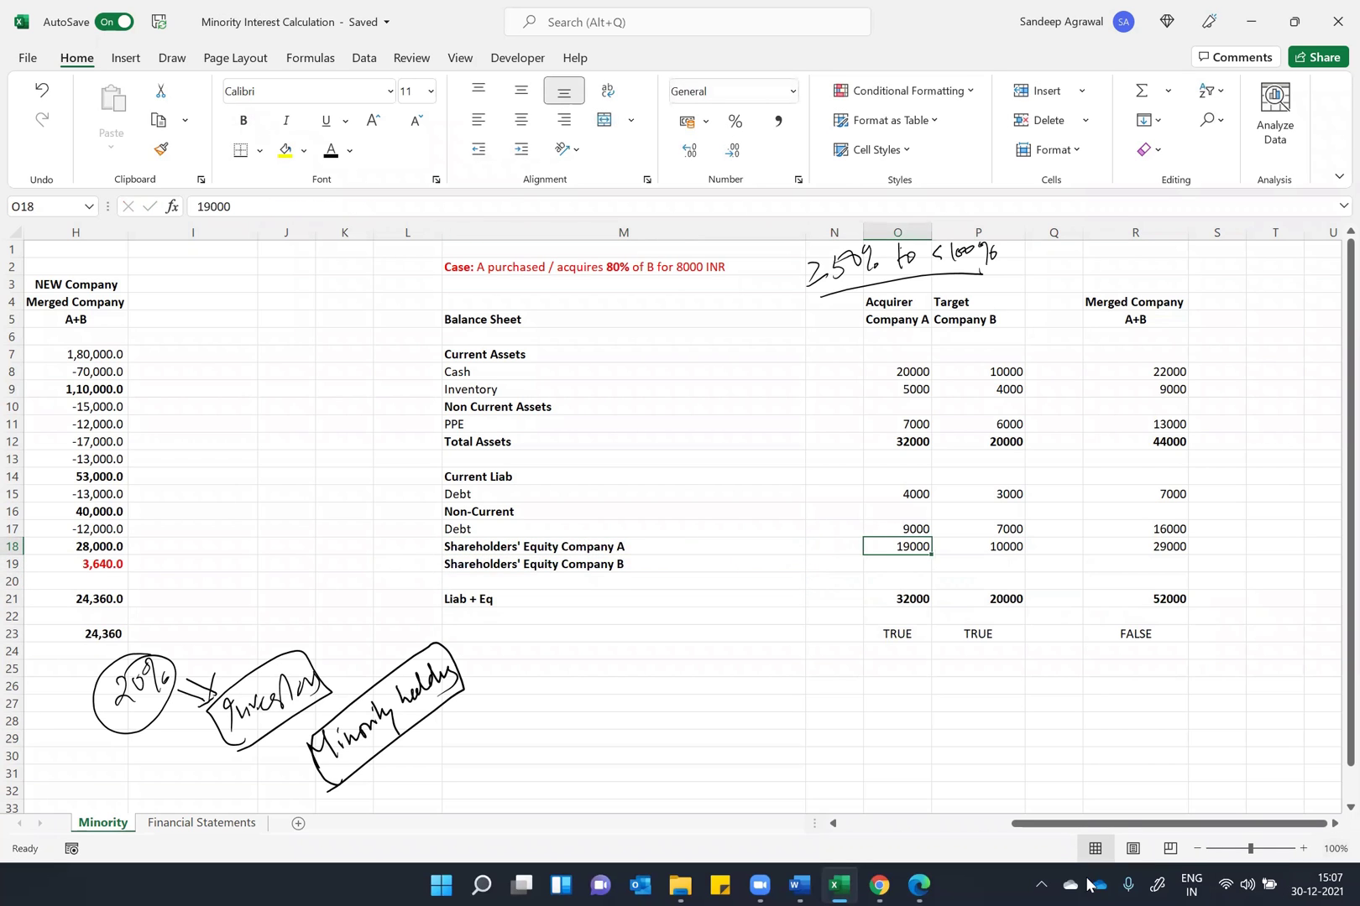
Step: Bold Company A's 19000 and move Company B's 10000 down to P19
key(ctrl+b)
click(1003, 548)
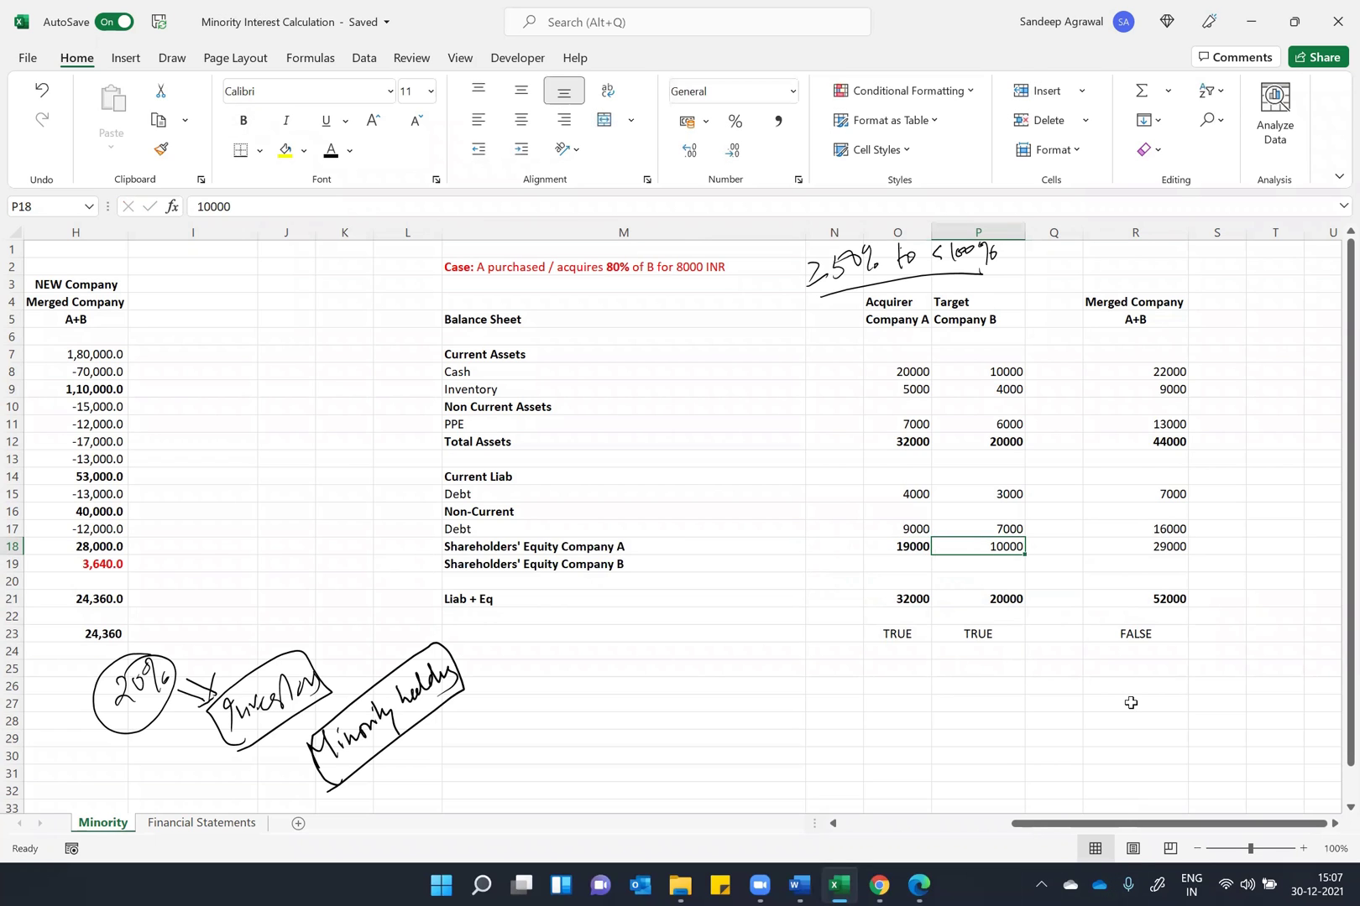
key(ctrl+c)
key(Down)
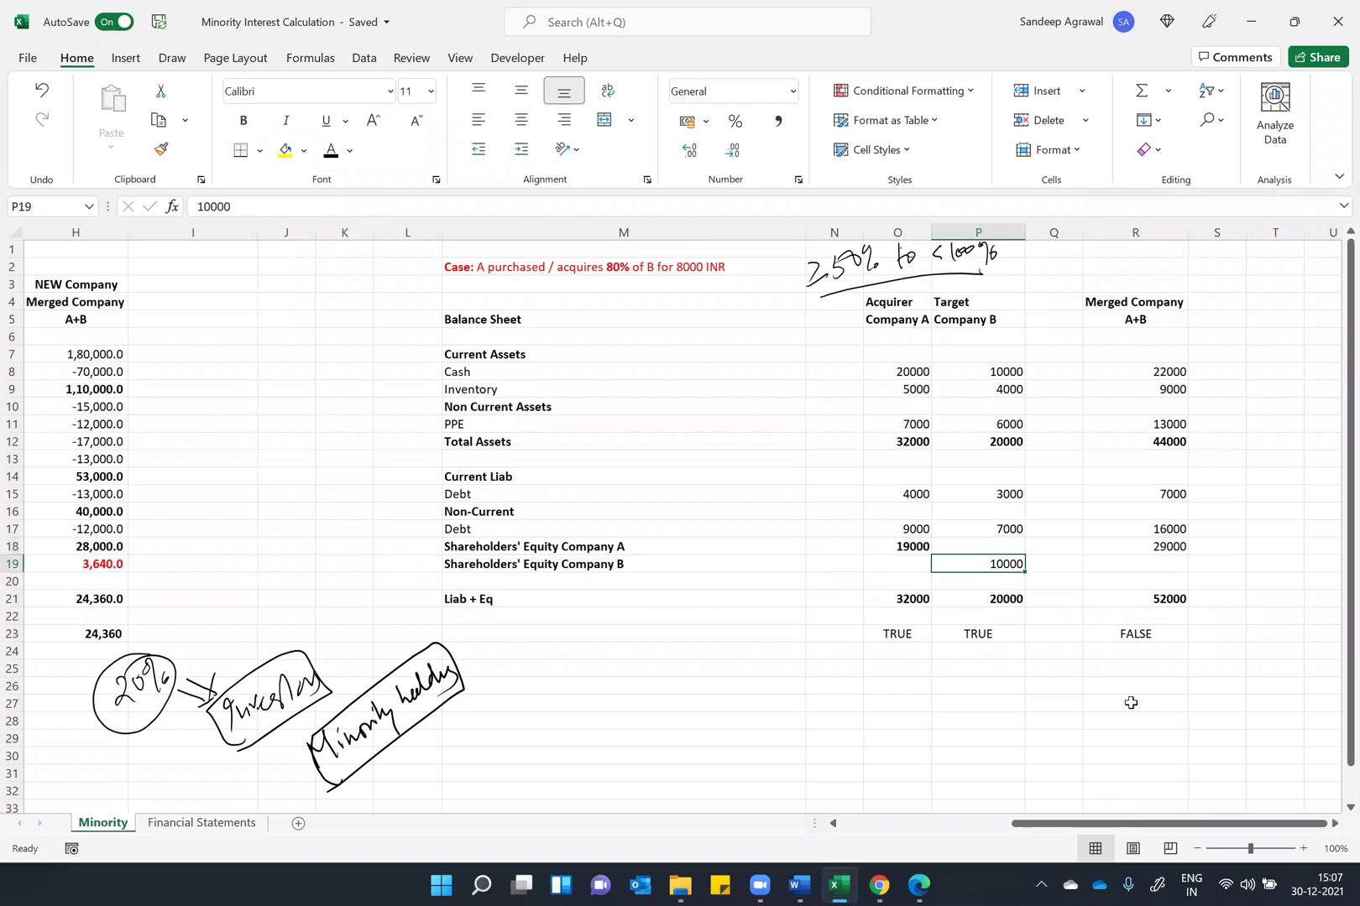
drag(977, 538, 978, 555)
drag(12, 546, 12, 550)
click(898, 547)
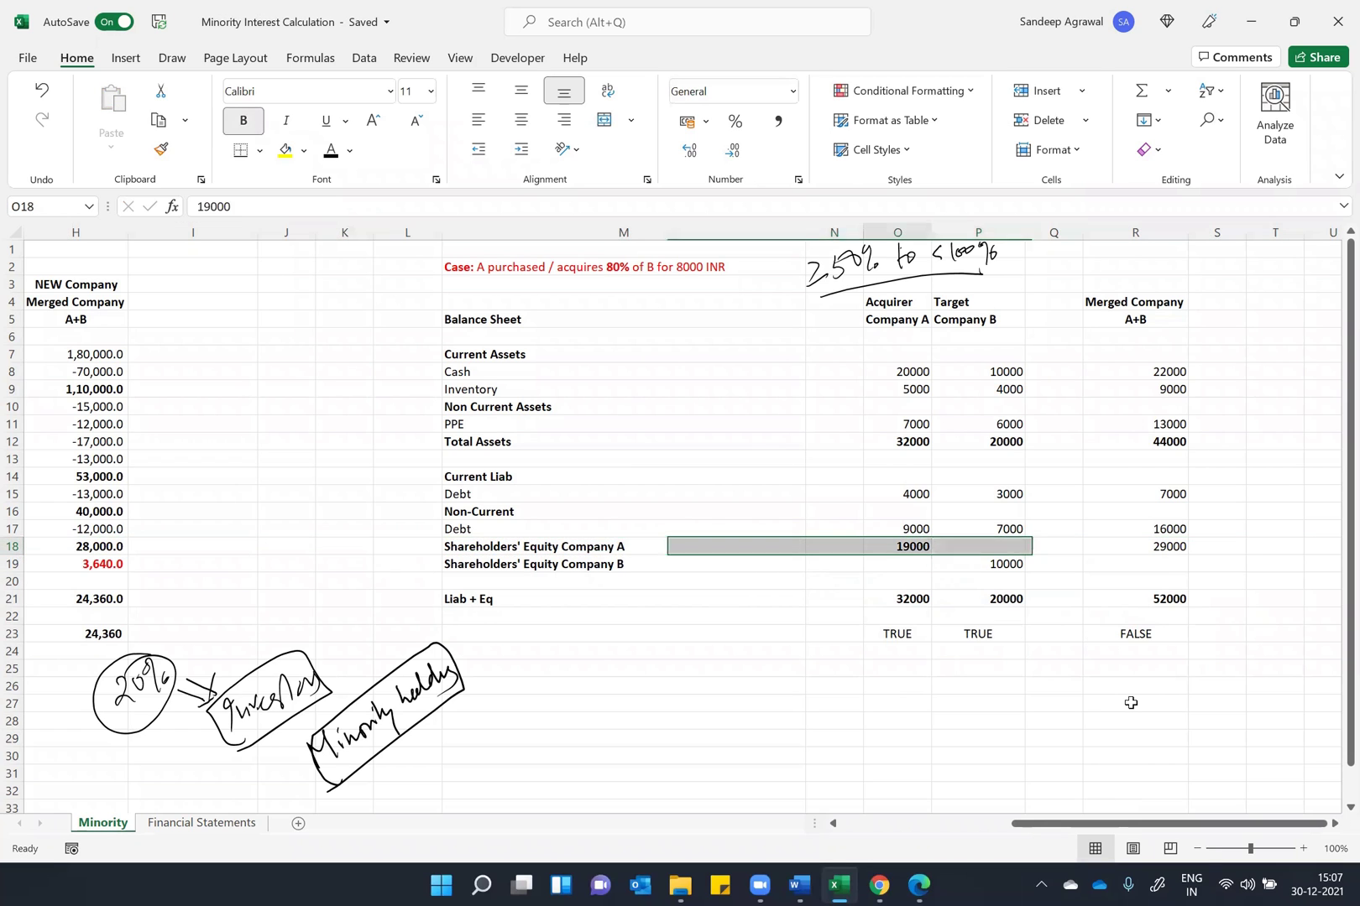
click(537, 547)
click(898, 546)
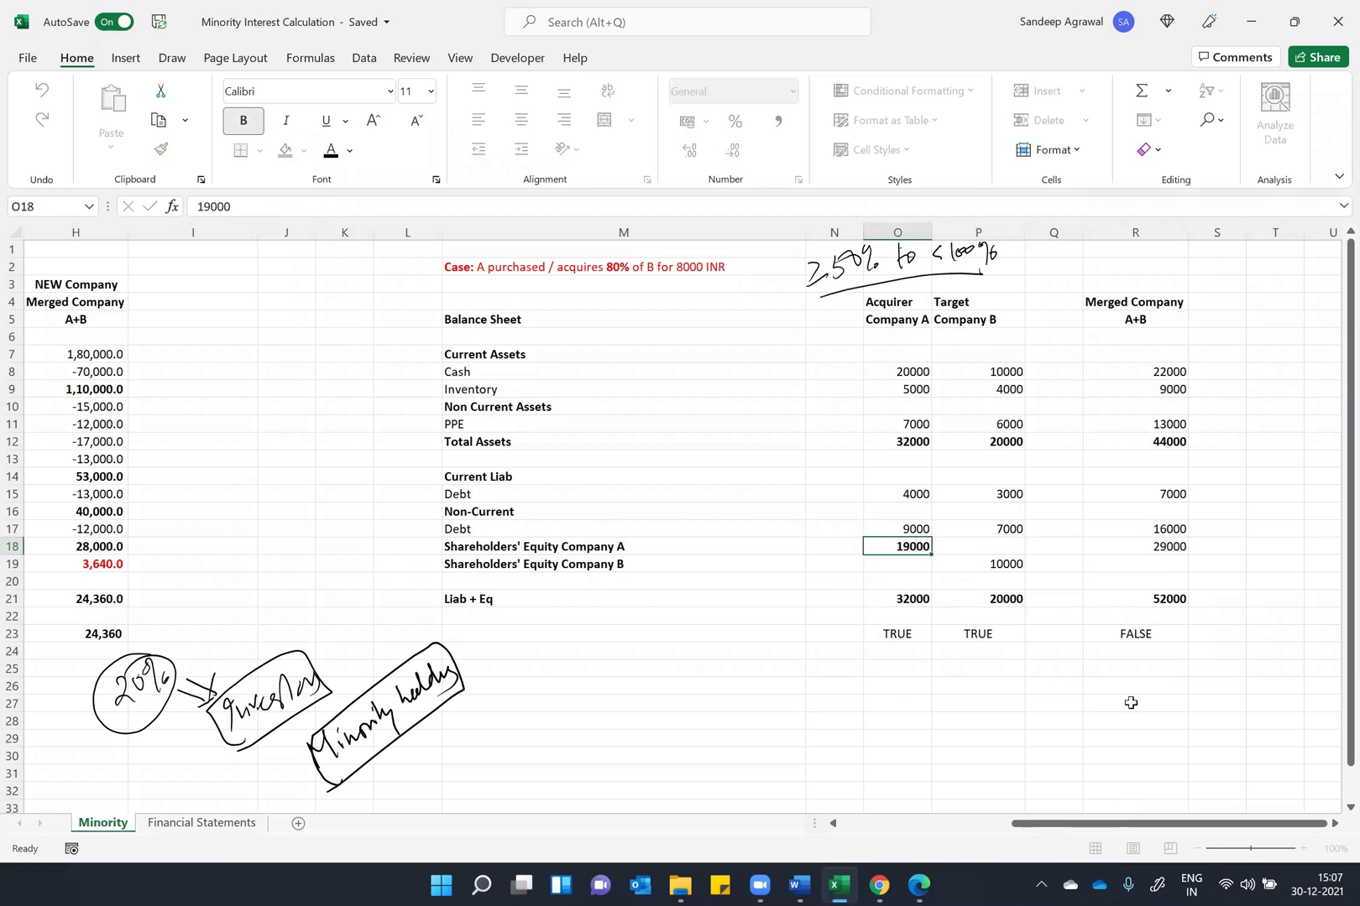
key(Down)
key(Right)
text(10000)
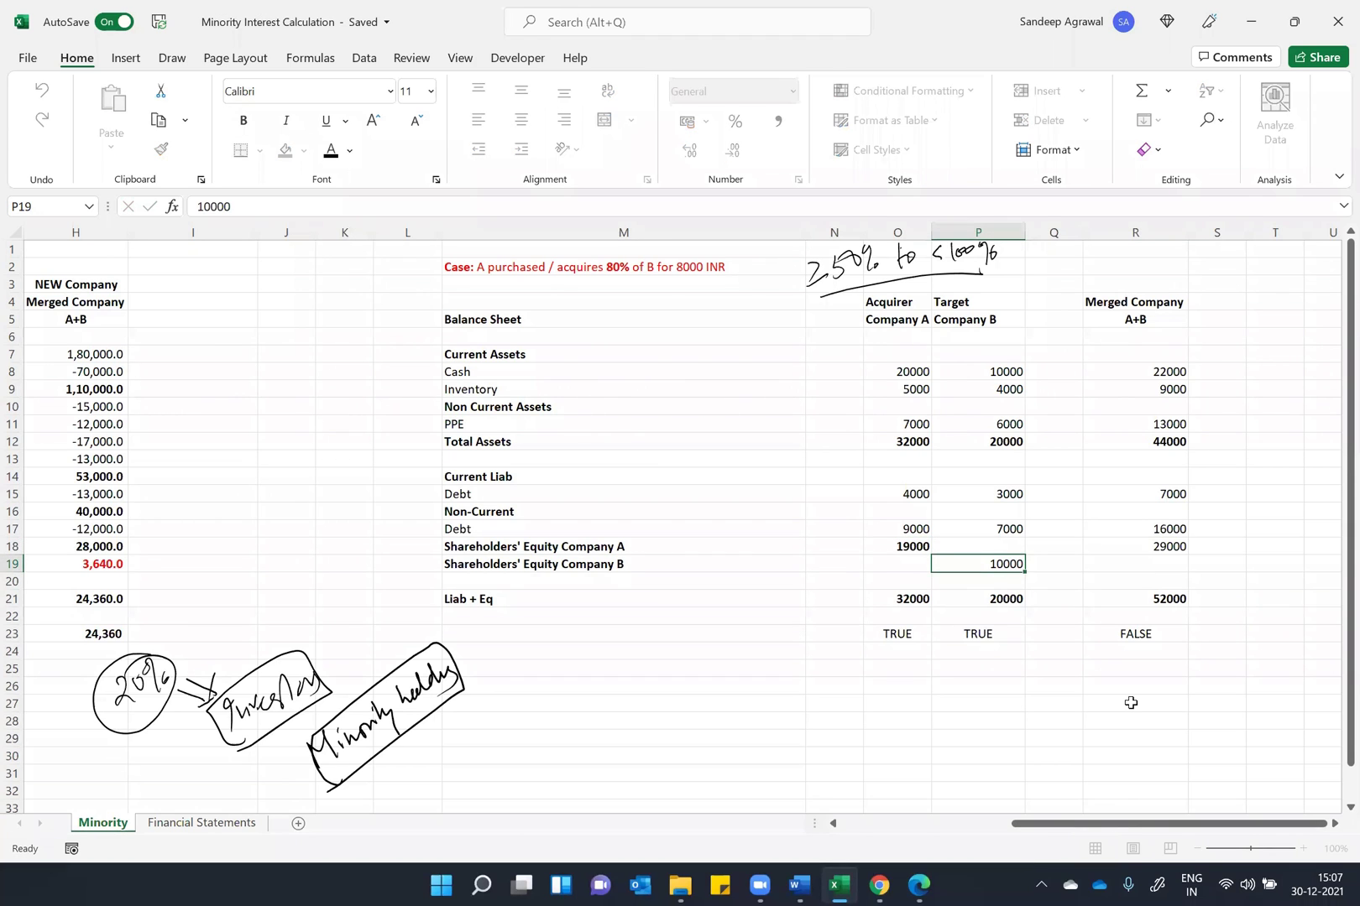
key(Return)
Step: Clear the merged equity in R18 and start rebuilding it as =O18
key(Up)
key(Right)
key(Up)
key(Right)
key(Right)
key(Down)
key(Left)
key(Up)
key(Delete)
key(BackSpace)
text(=)
key(Left)
key(Left)
key(Left)
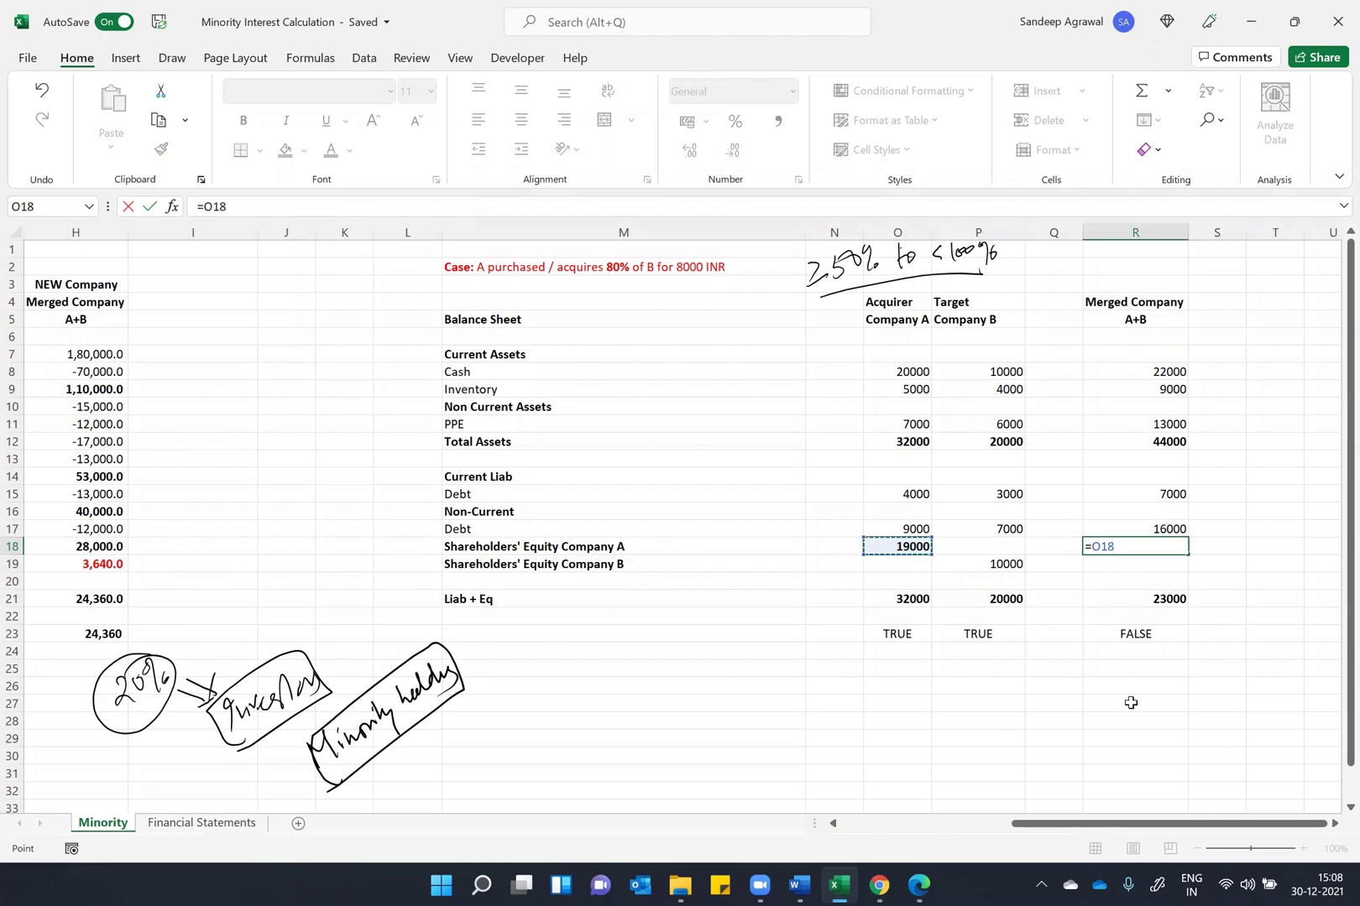
Step: Confirm R18 as =O18 and enter =P19-8000 in R19, giving 2000
key(Return)
key(Left)
key(Left)
key(shift+Home)
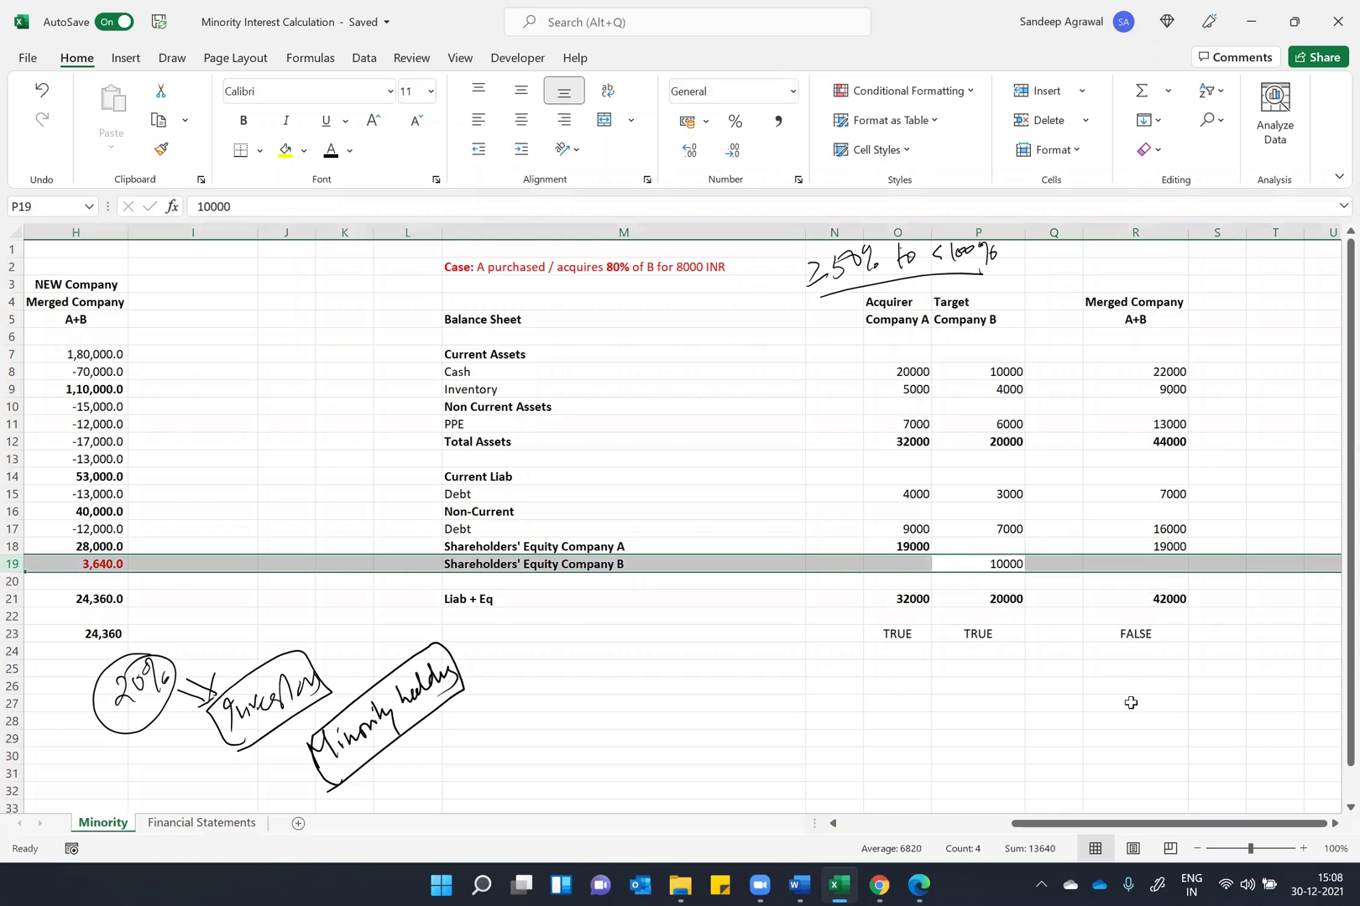
key(Right)
key(Right)
text(=)
key(Left)
key(Left)
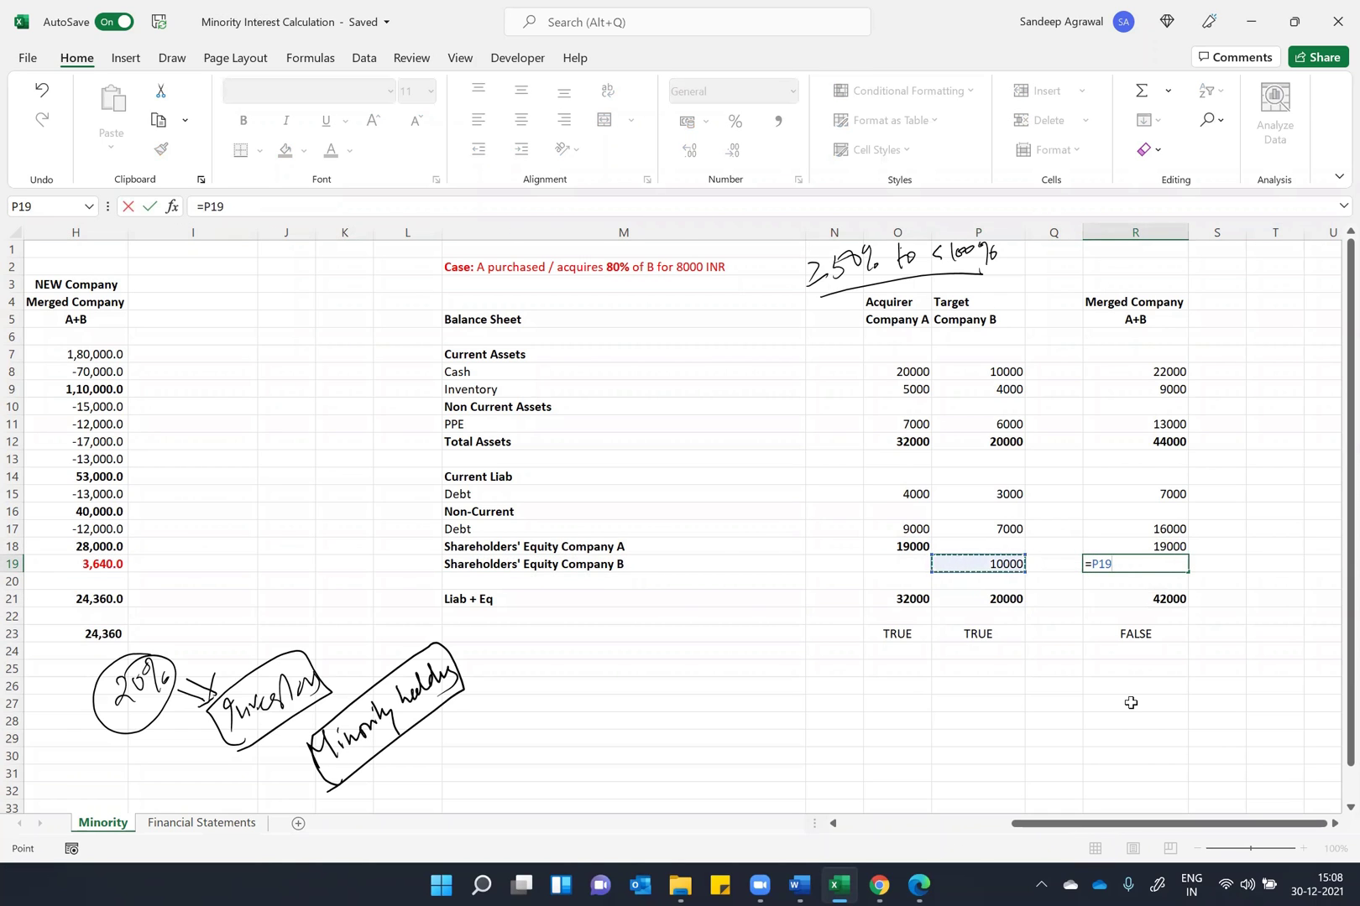
text(-8000)
key(Return)
key(Up)
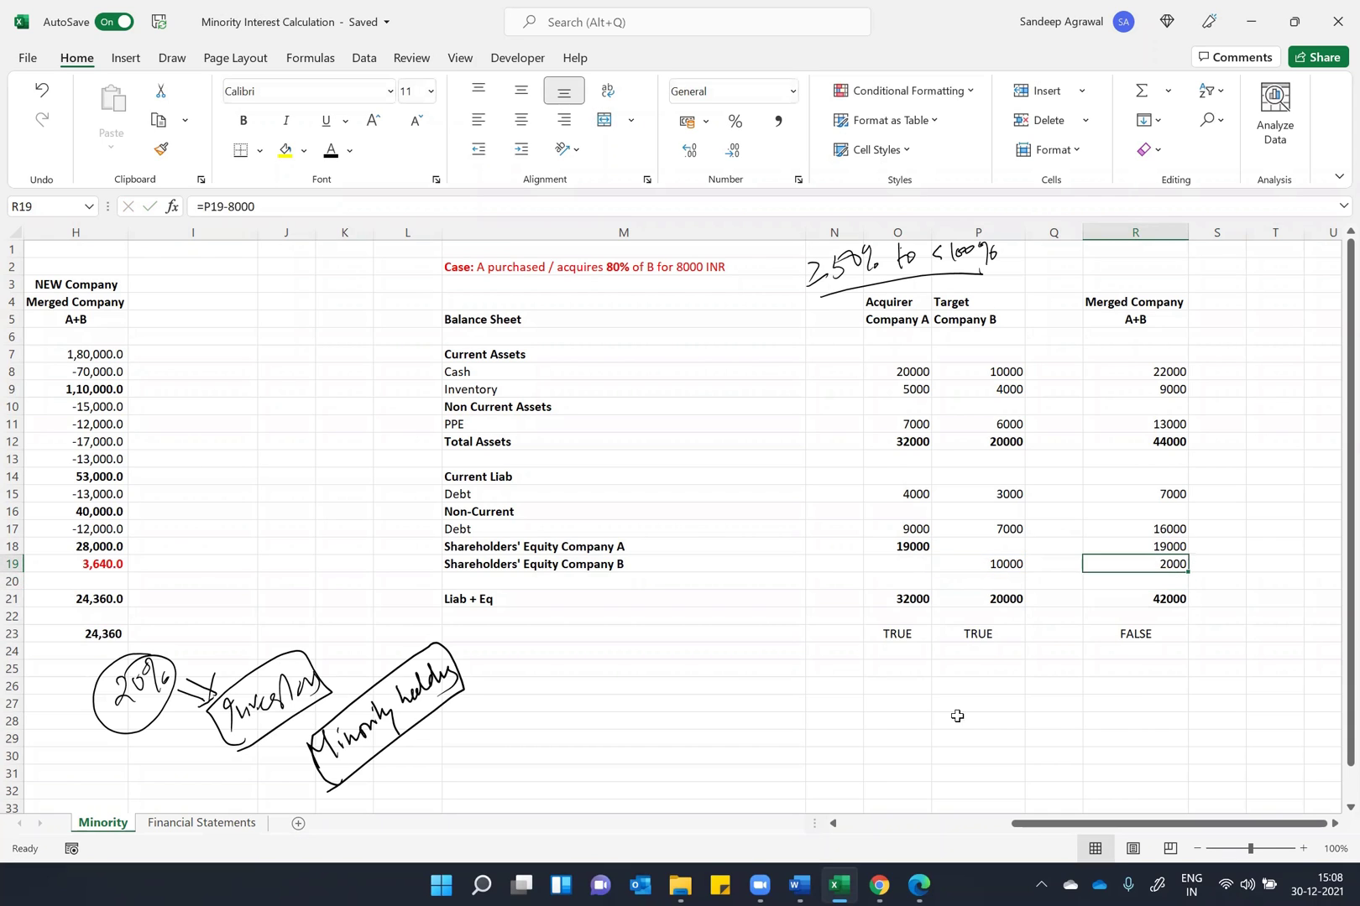
Step: Color R19's 2000 red and append '>>> Minority Interest' to the M19 label
click(349, 150)
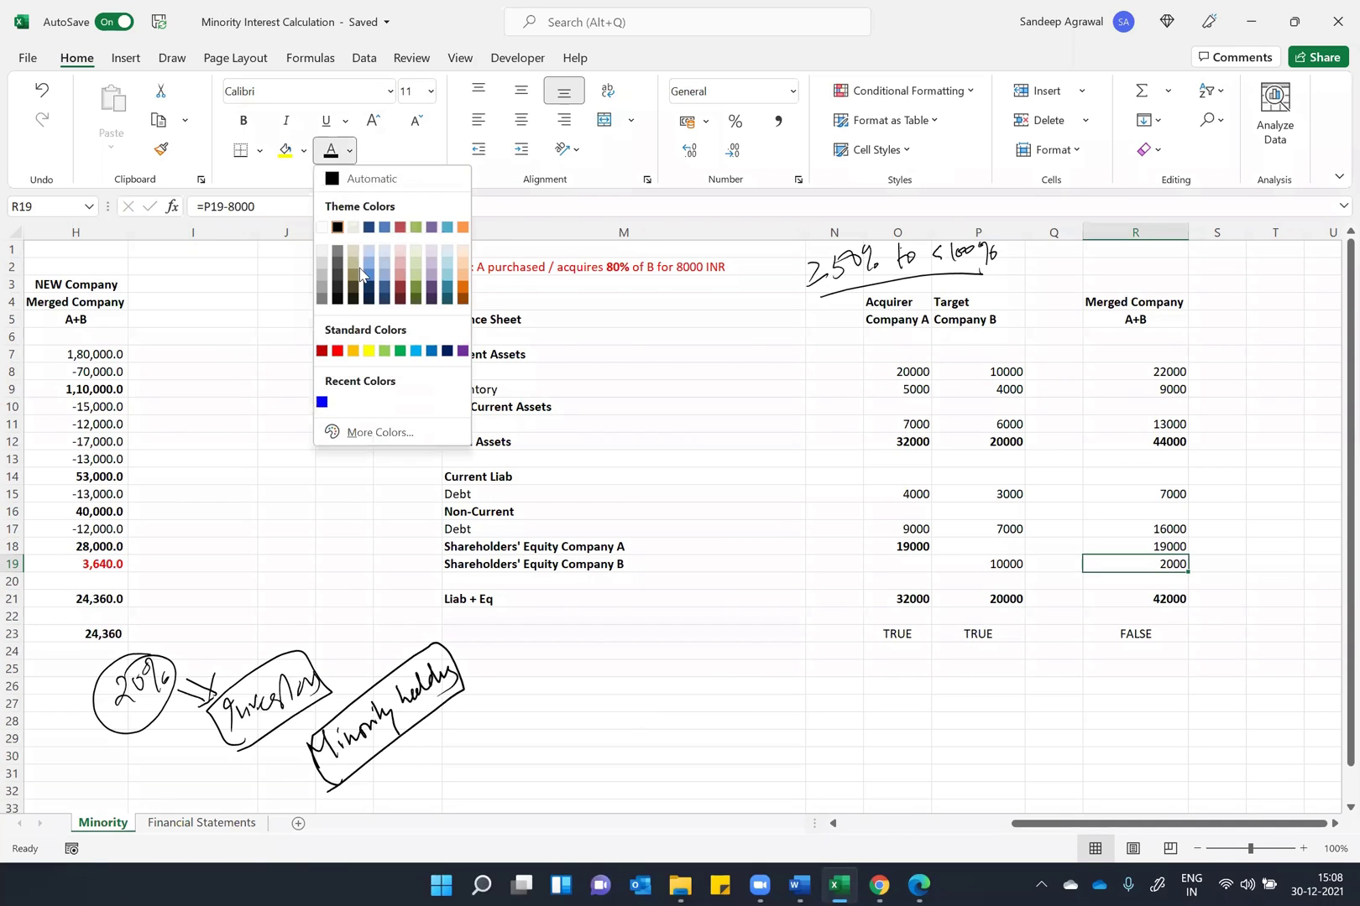
click(346, 347)
key(Left)
key(Left)
key(Left)
key(Left)
key(Left)
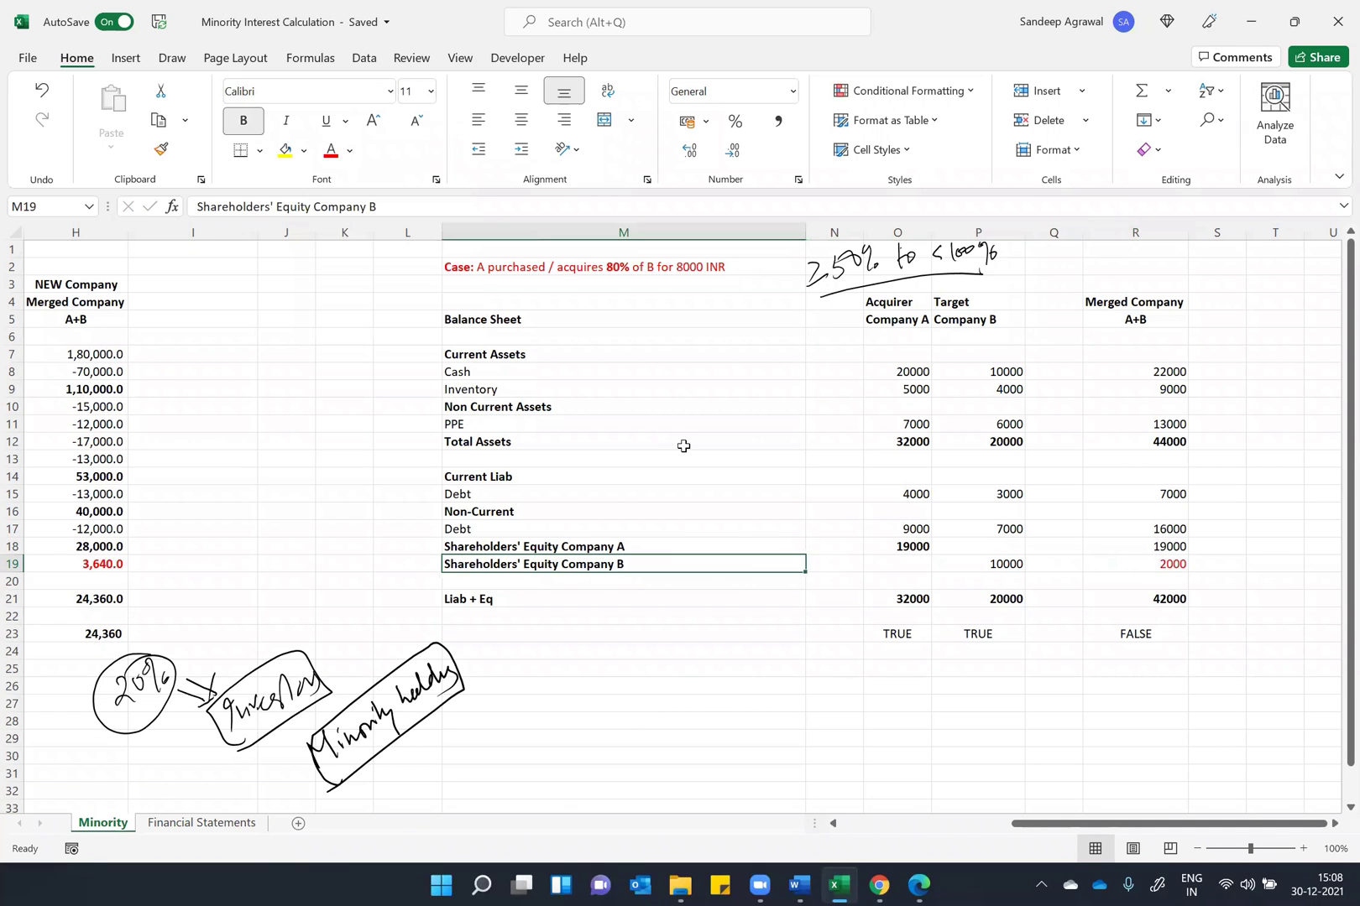
key(F2)
key(ctrl+shift+Left)
key(ctrl+shift+Left)
key(ctrl+shift+Left)
key(ctrl+shift+Left)
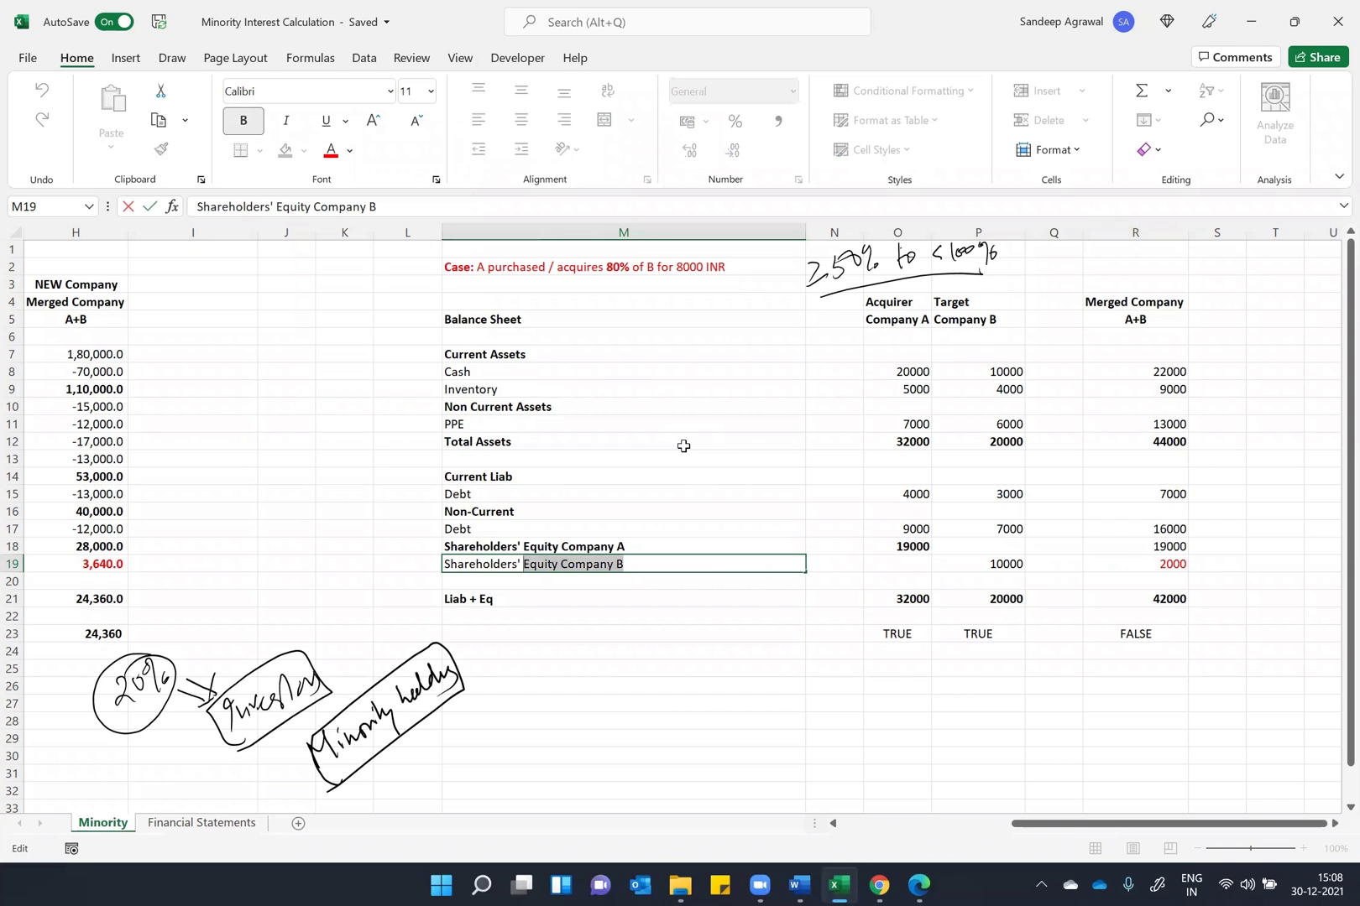
key(End)
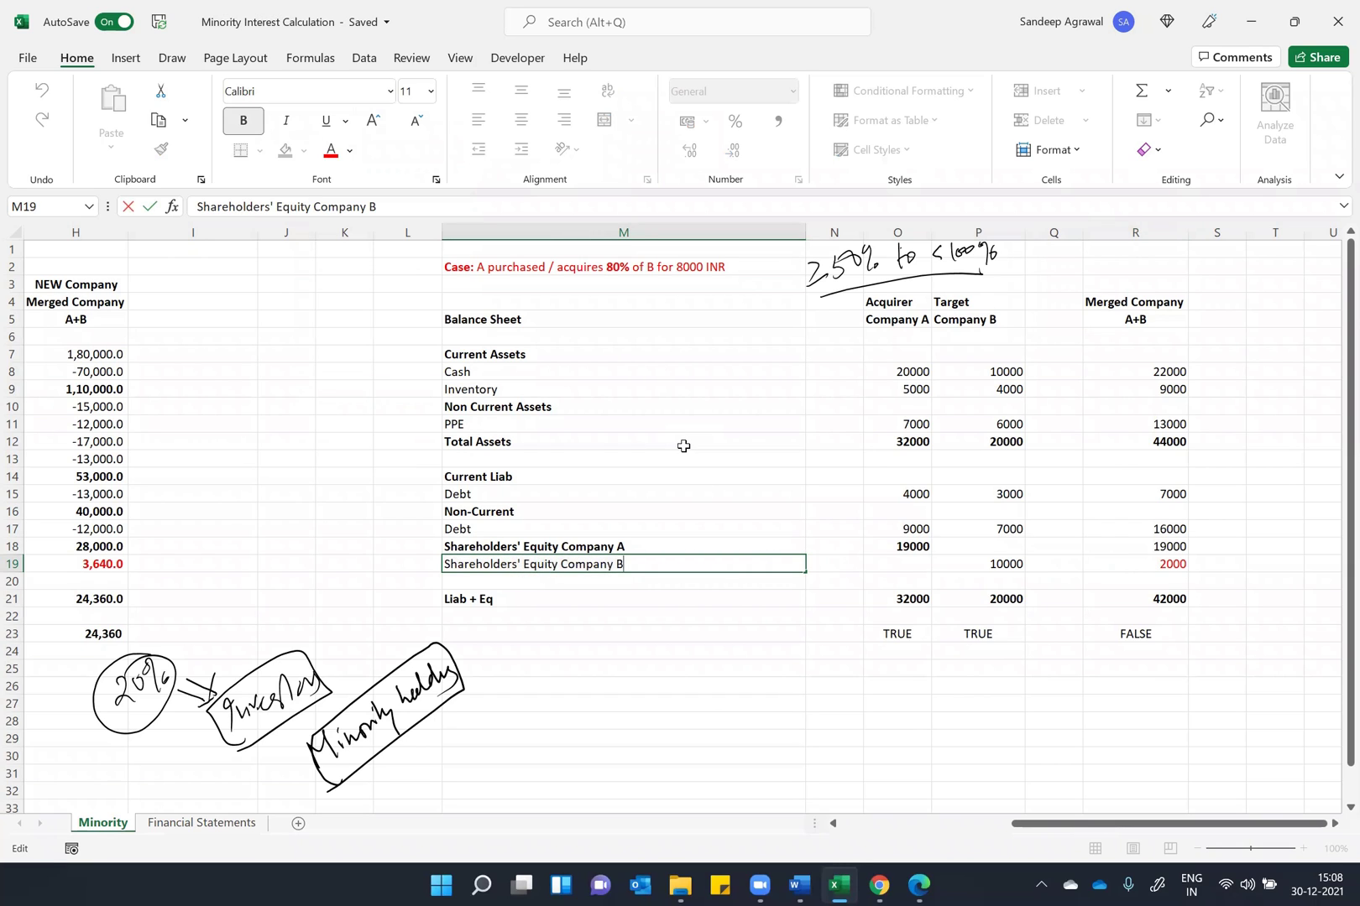
text(>>> Minority I)
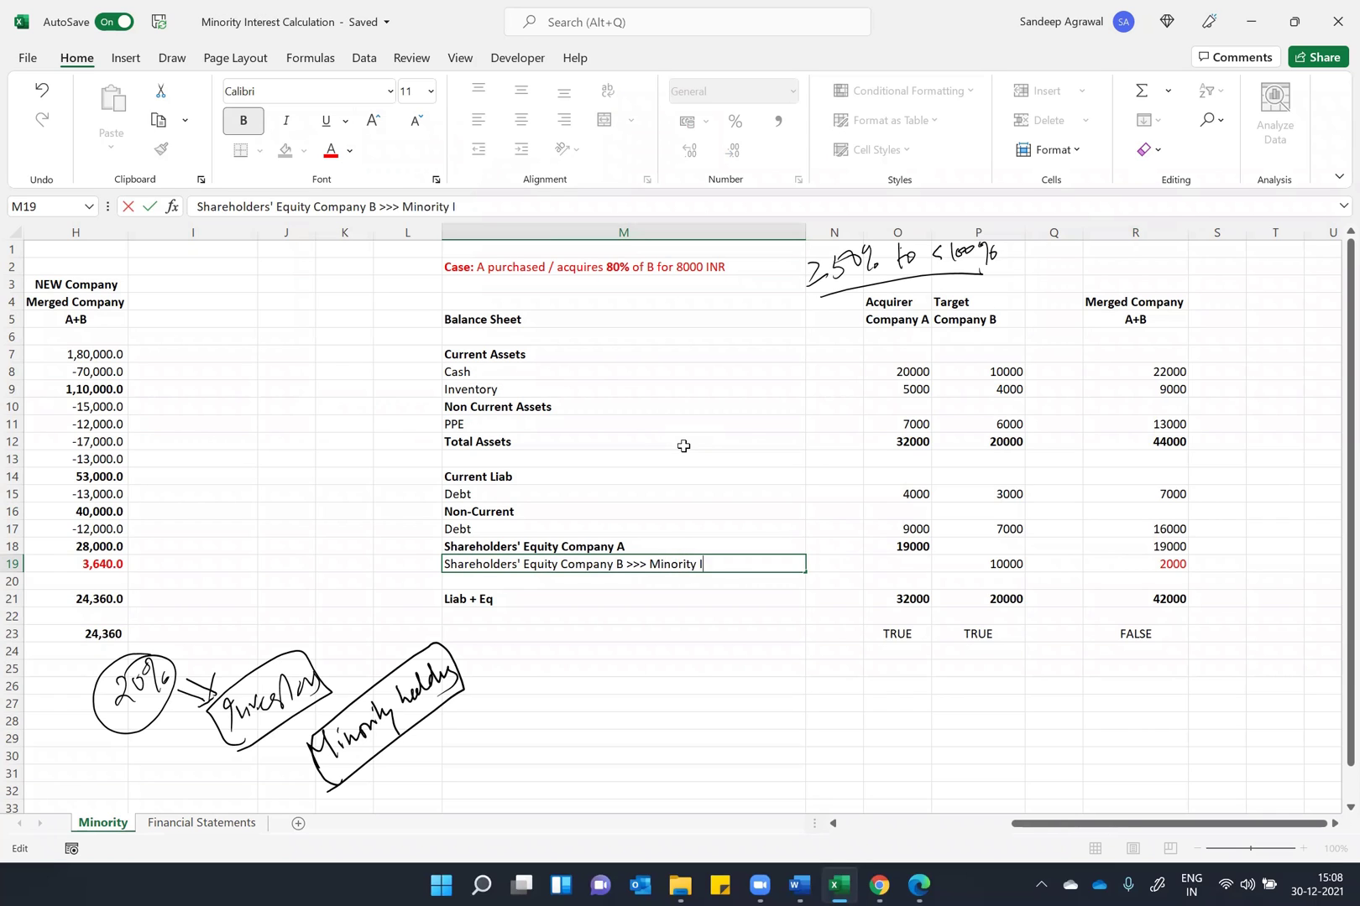
text(nterest)
key(ctrl+Return)
Step: Check the R19 formula unchanged and begin editing the R21 Liab + Eq total
key(Right)
key(Right)
key(Right)
key(Right)
key(Right)
key(F2)
key(Escape)
key(Up)
key(Down)
key(Down)
key(Down)
key(F2)
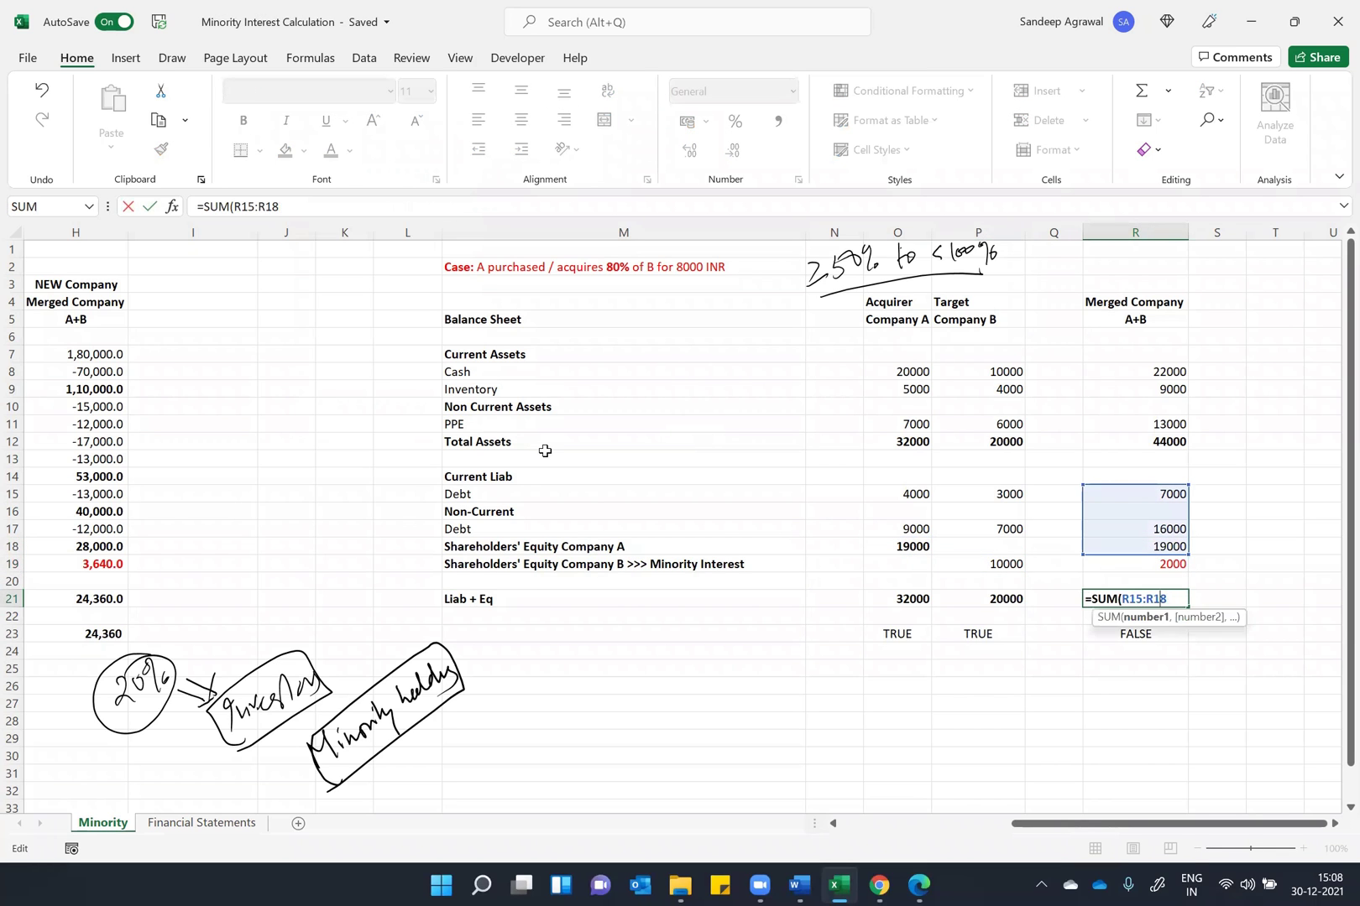
Step: Change the R21 total to SUM(R15:R19) for 44000 and confirm R23 reads TRUE
key(BackSpace)
key(BackSpace)
text(9)
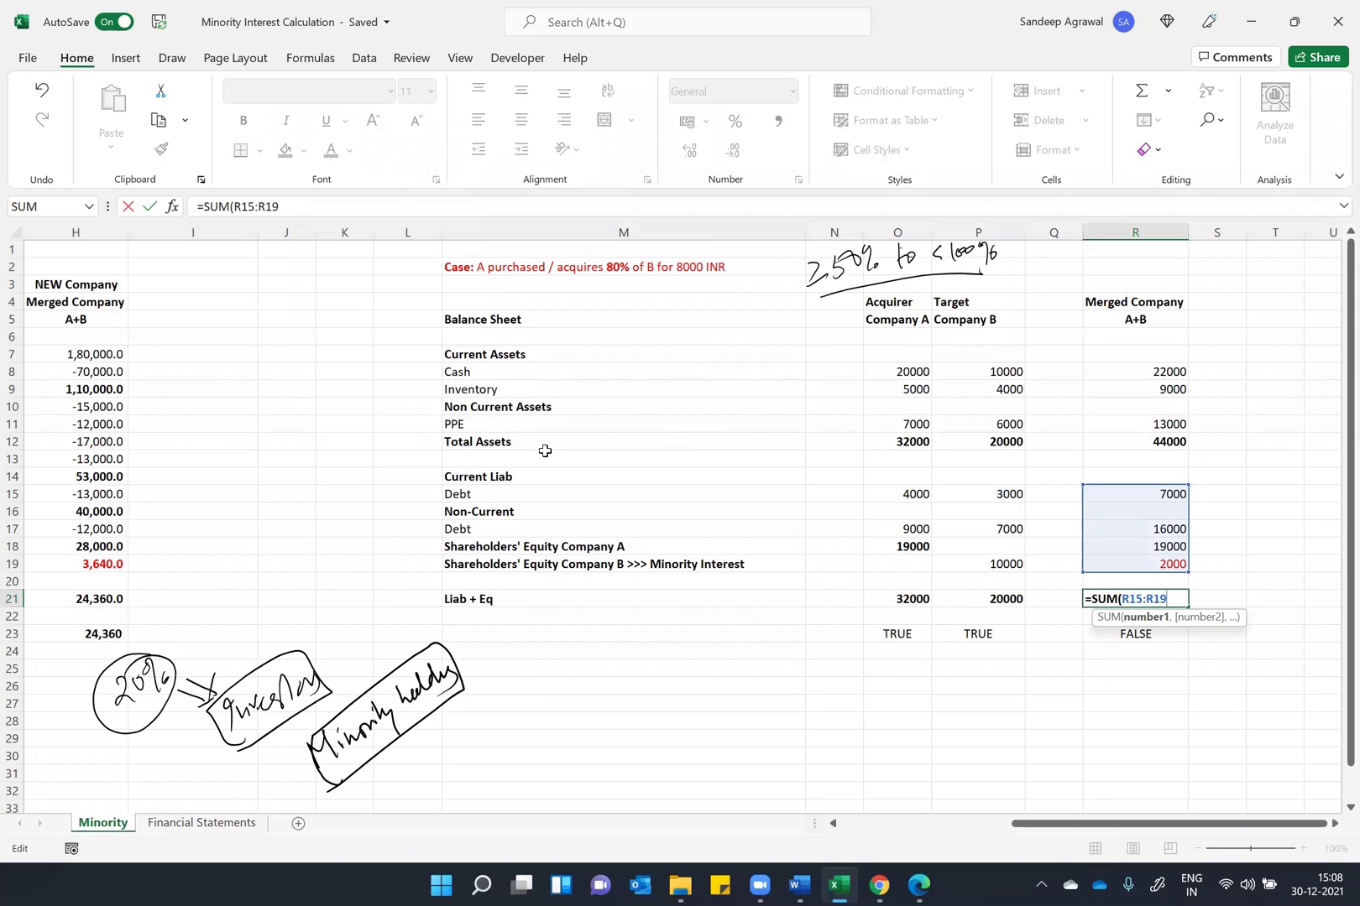
text())
key(Return)
key(Down)
key(F2)
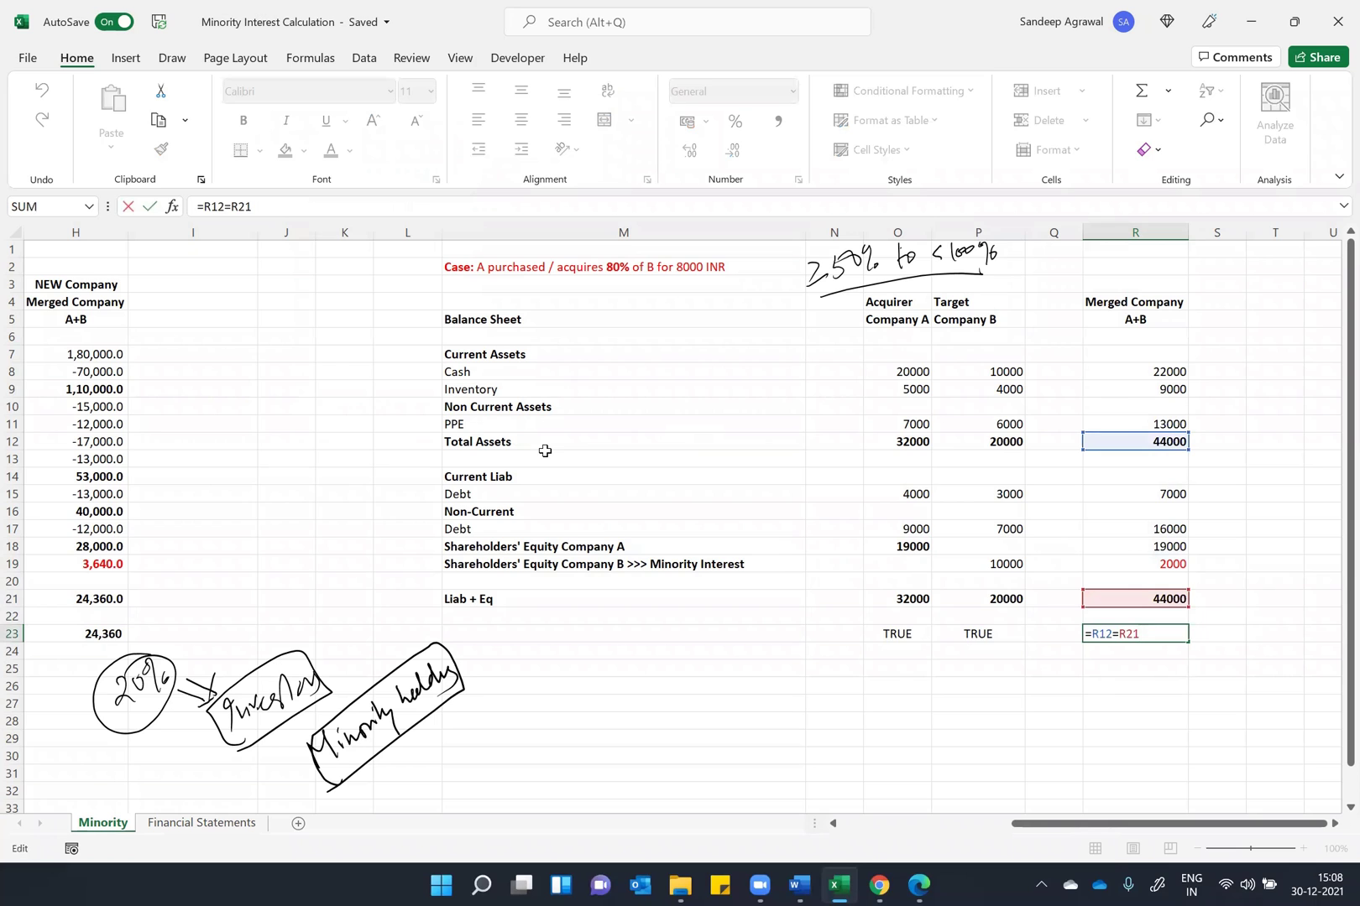
key(Escape)
key(Up)
key(Up)
key(F2)
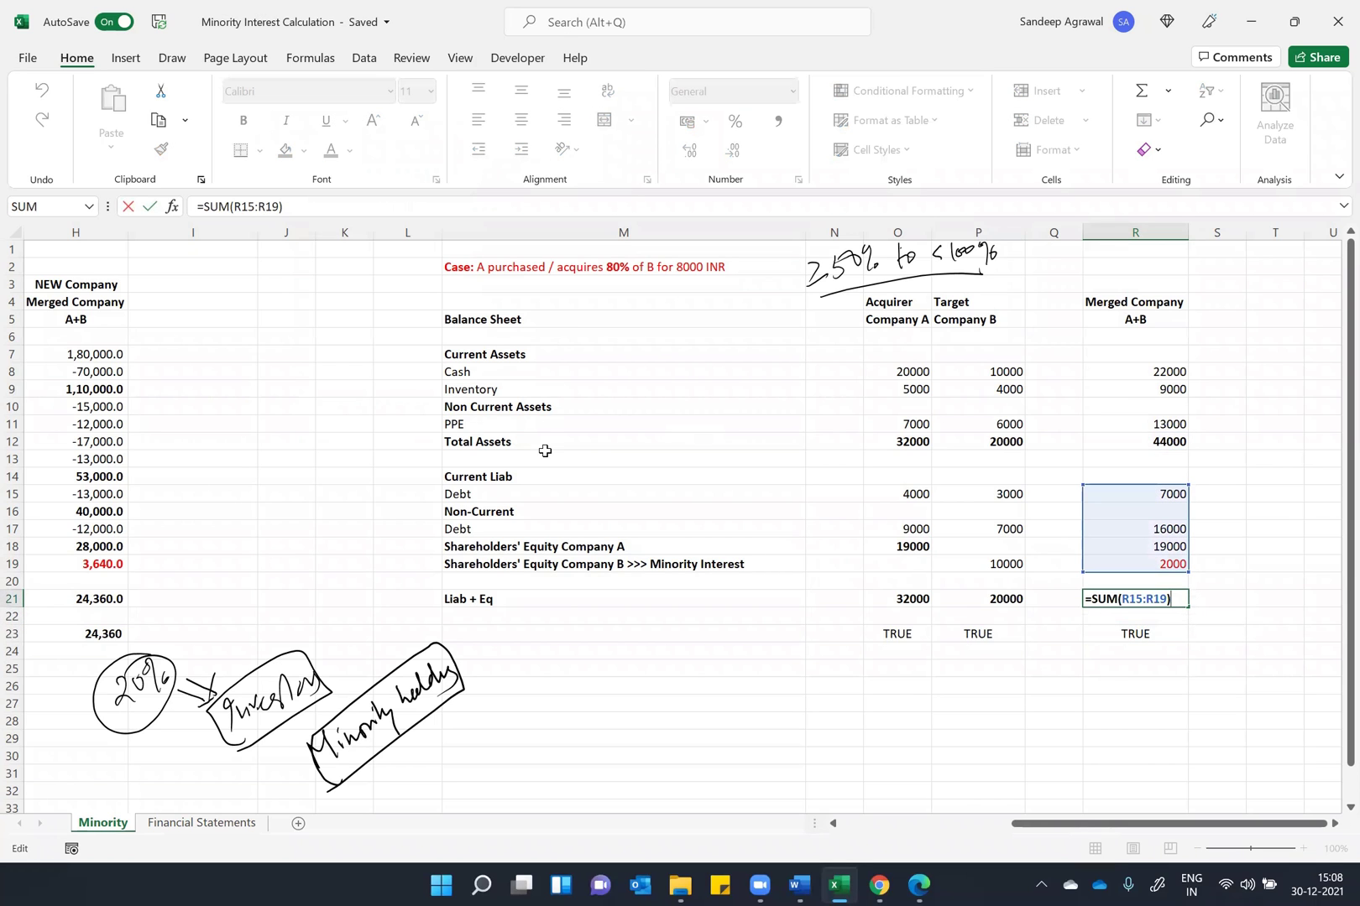
key(Escape)
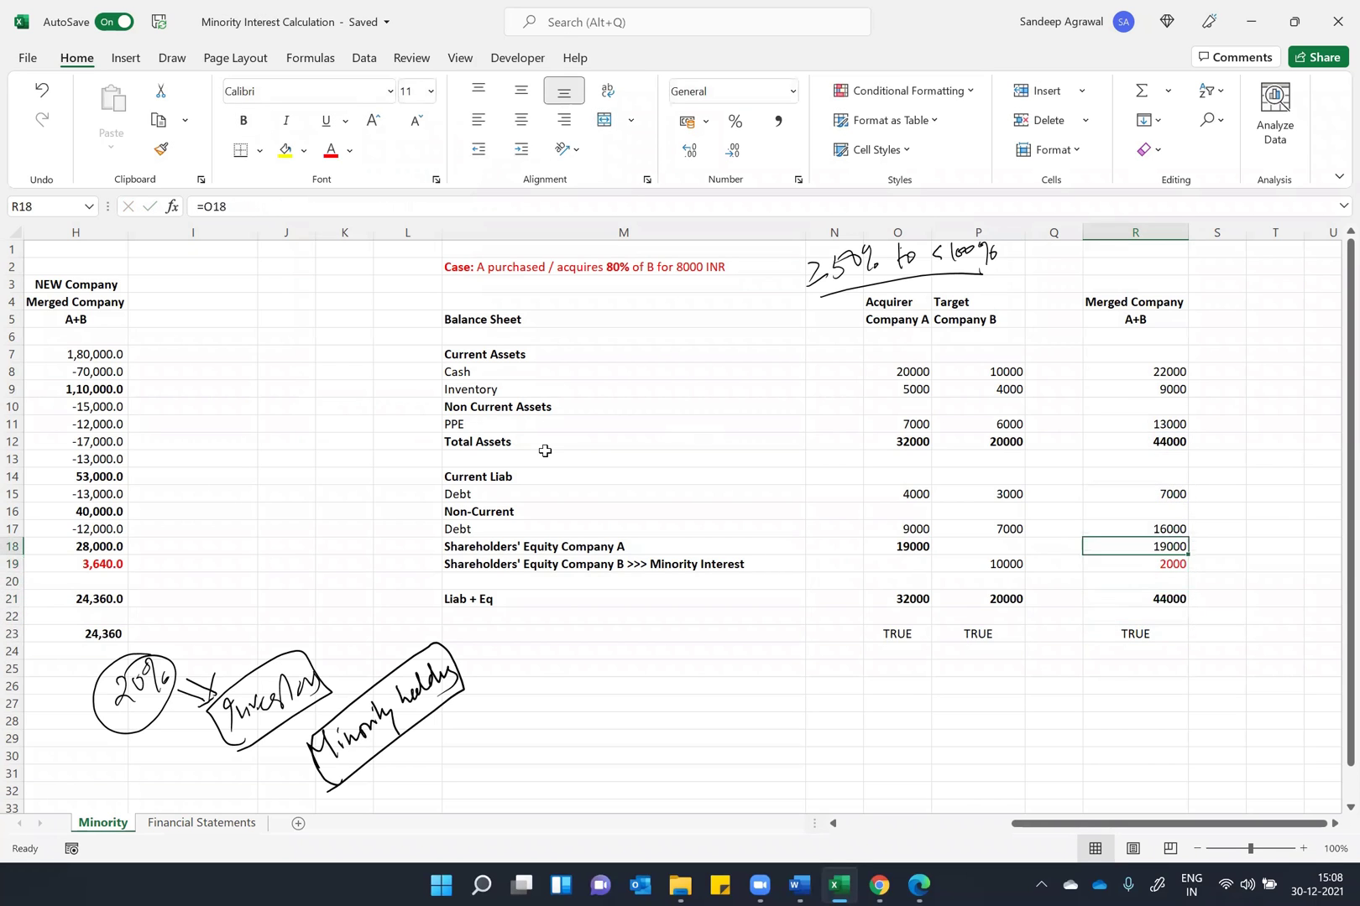
Step: Review the R12 Total Assets formula and the 8000 deduction in the R8 cash formula
key(Up)
key(Up)
key(Up)
key(Up)
key(Up)
key(Up)
key(F2)
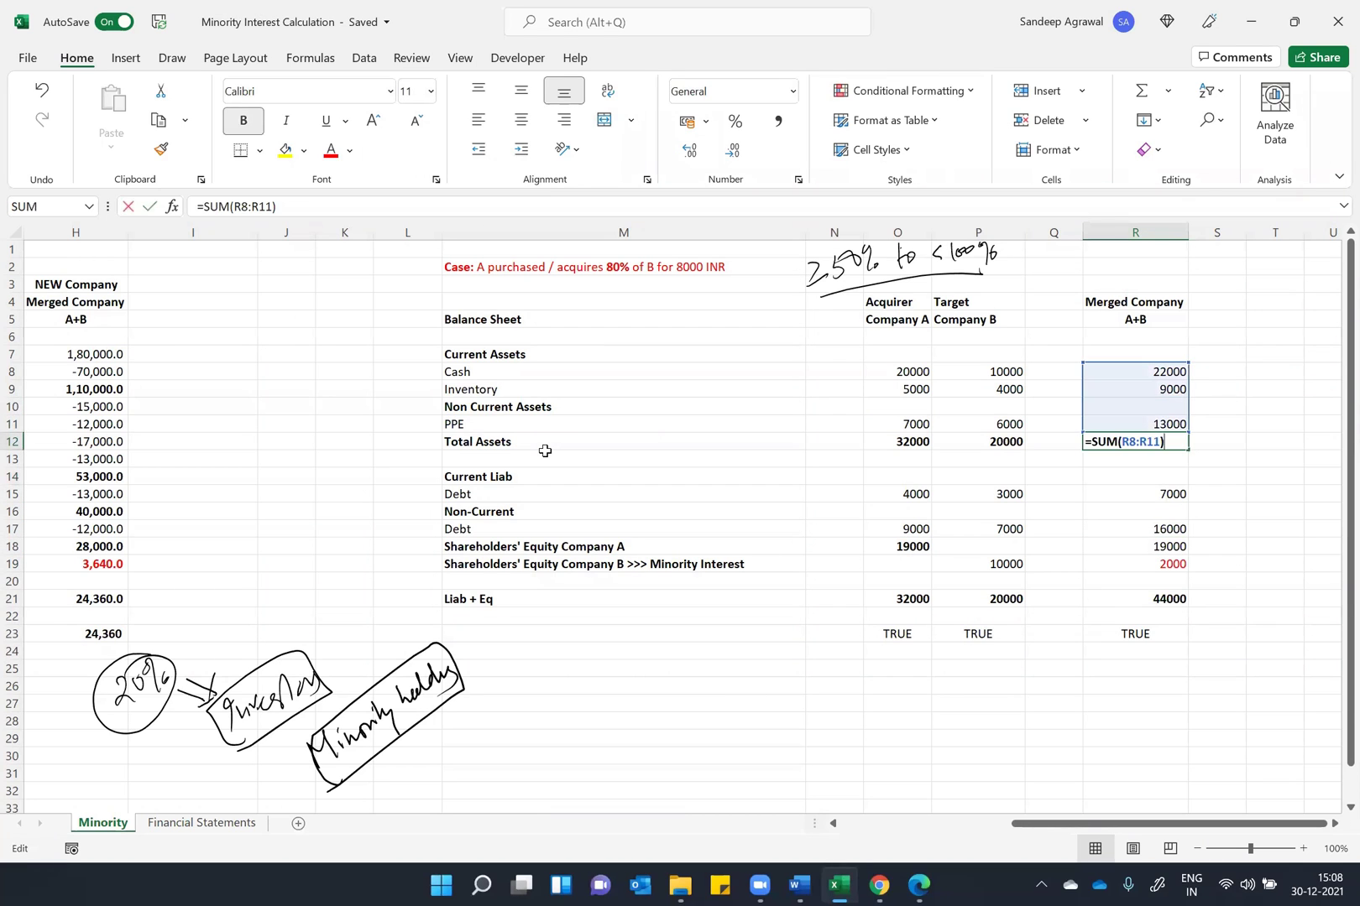
key(Escape)
key(Up)
key(Up)
key(Up)
key(Up)
key(F2)
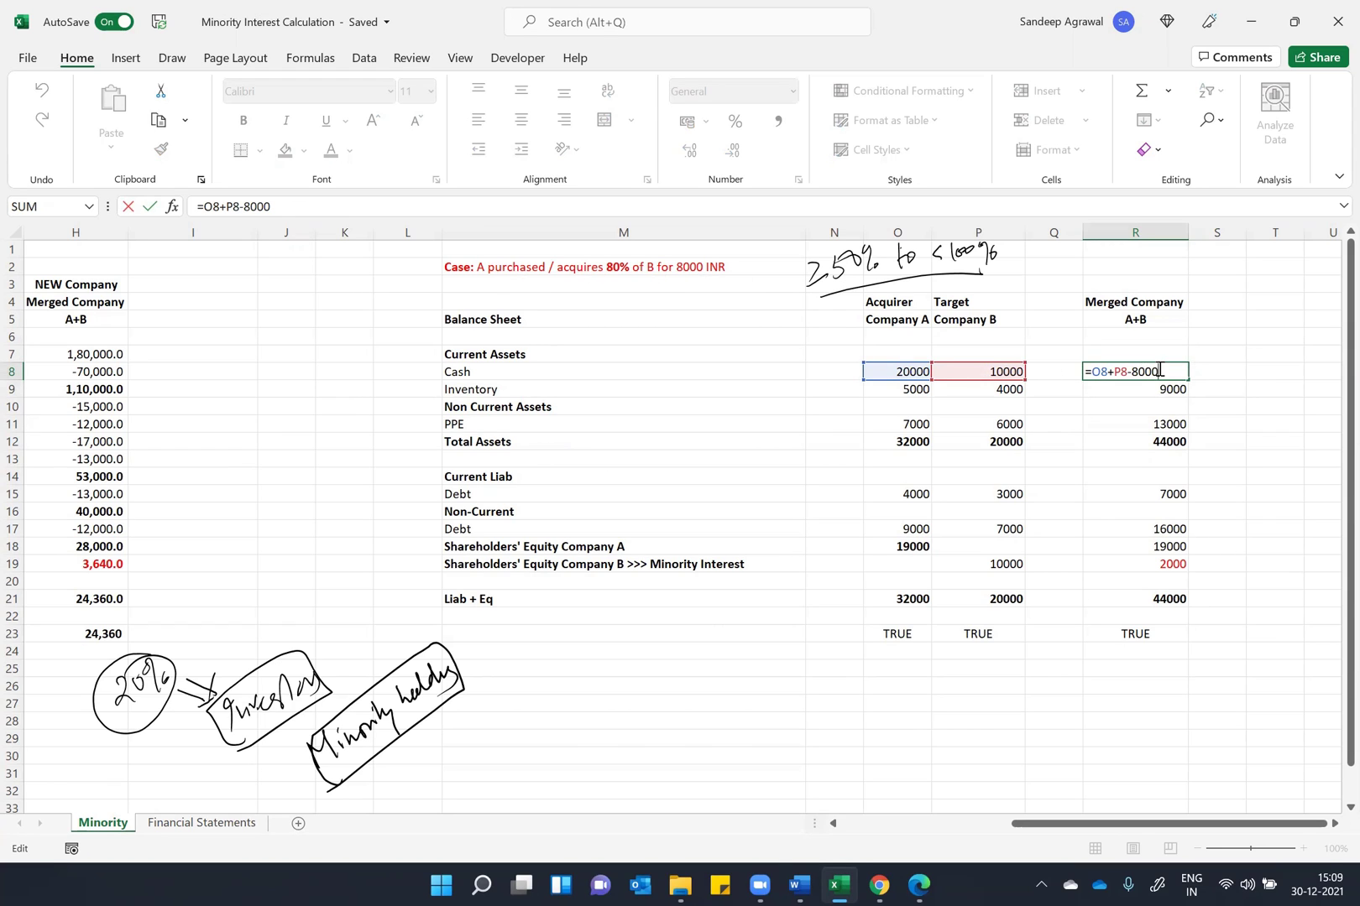
drag(1171, 369, 1147, 369)
key(Return)
key(Return)
key(Return)
key(Return)
Step: Inspect the 8000 deduction in the R19 Minority Interest formula
key(Down)
key(Down)
key(Down)
key(Down)
key(Down)
key(Down)
key(Down)
key(Down)
key(Up)
key(F2)
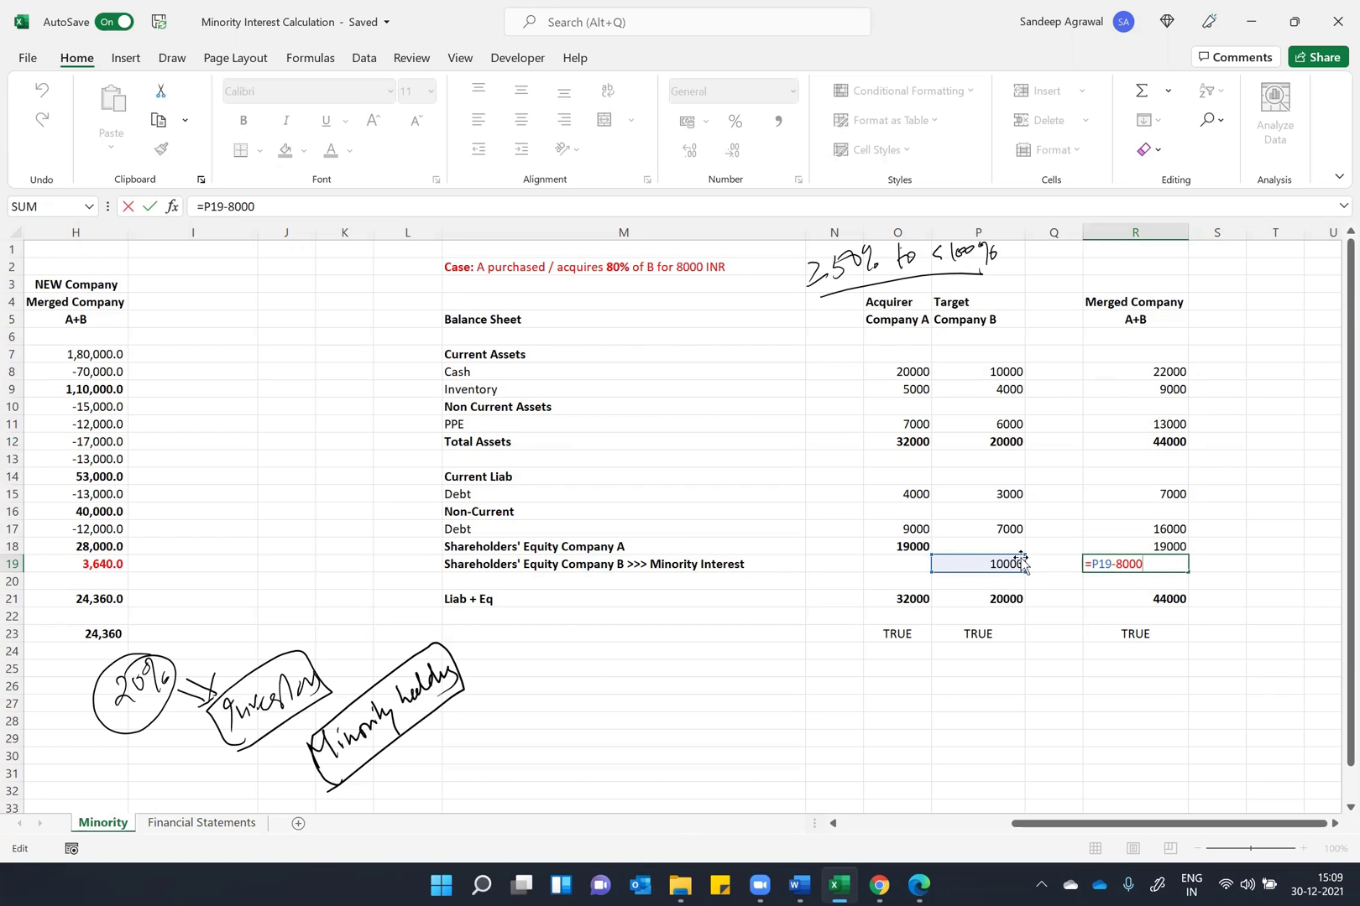
drag(1154, 569, 1111, 572)
key(Return)
key(Up)
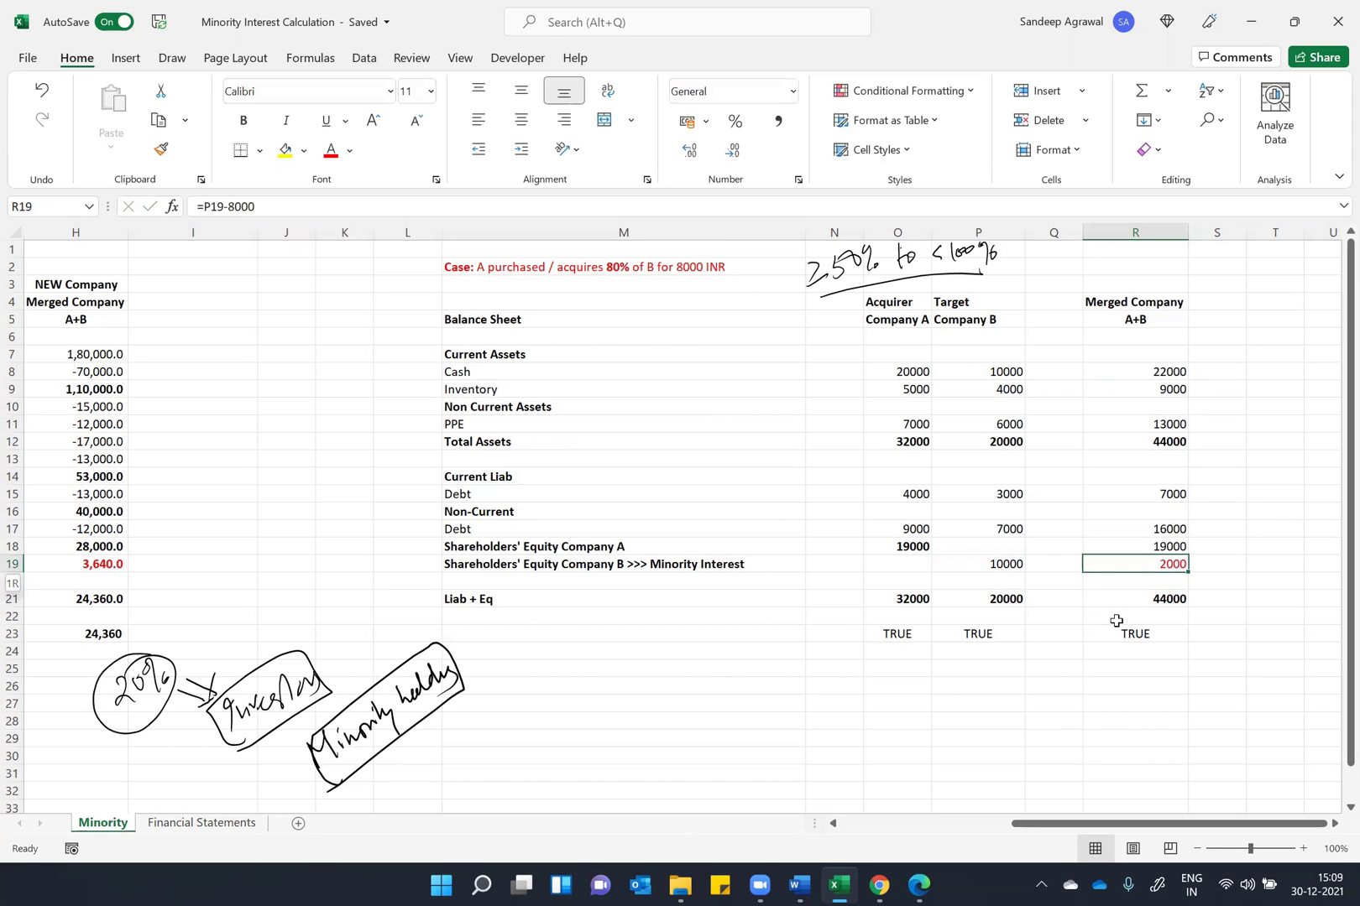
Step: Look over the Company A and Minority Interest values in rows 18–19
key(Left)
key(Left)
key(Left)
key(Left)
key(Left)
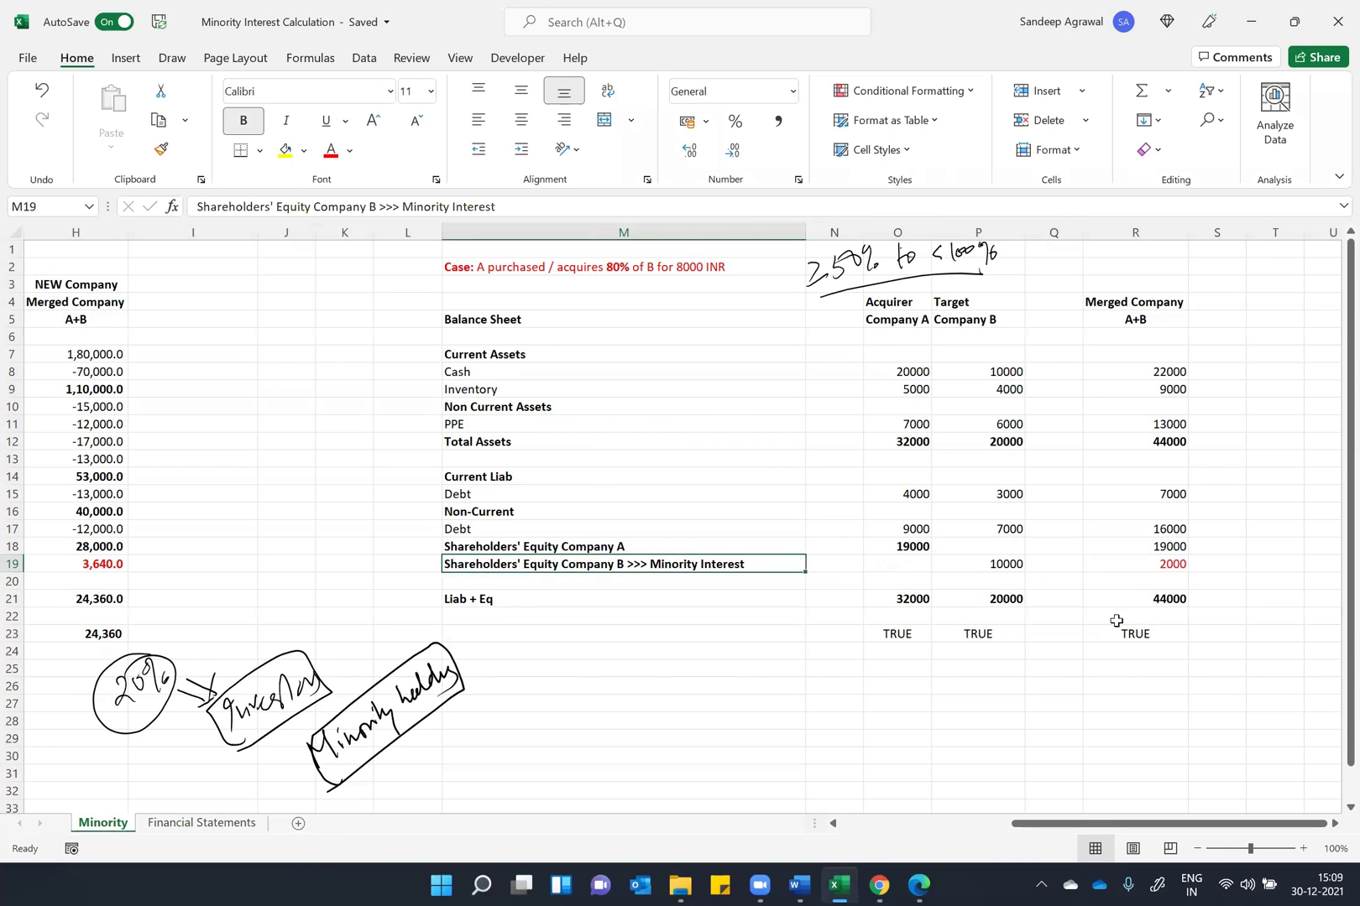
key(Up)
key(ctrl+shift+Right)
key(Right)
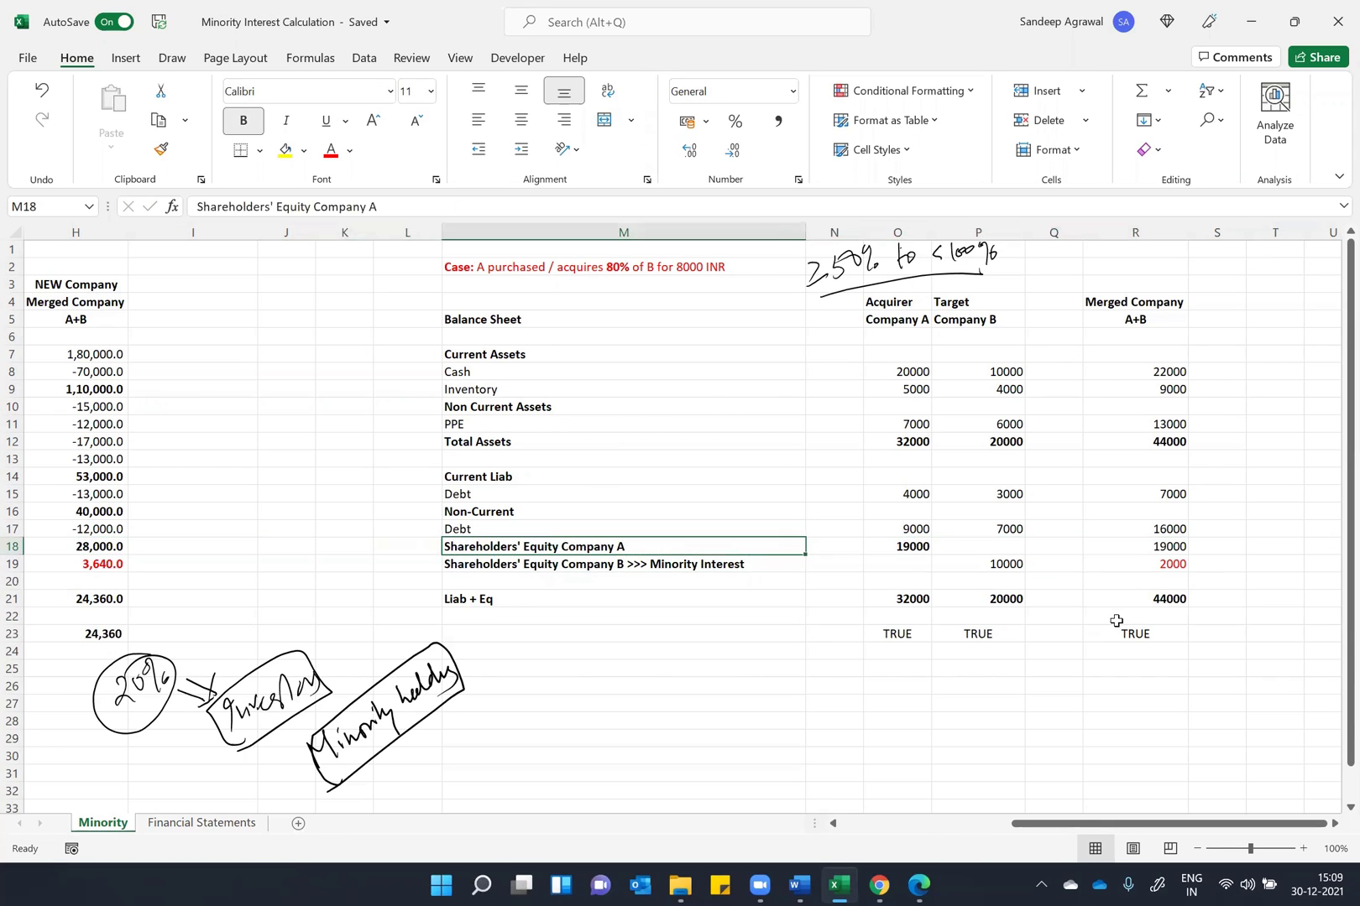
key(Right)
key(Right)
key(Right)
key(Right)
key(shift+Down)
key(Left)
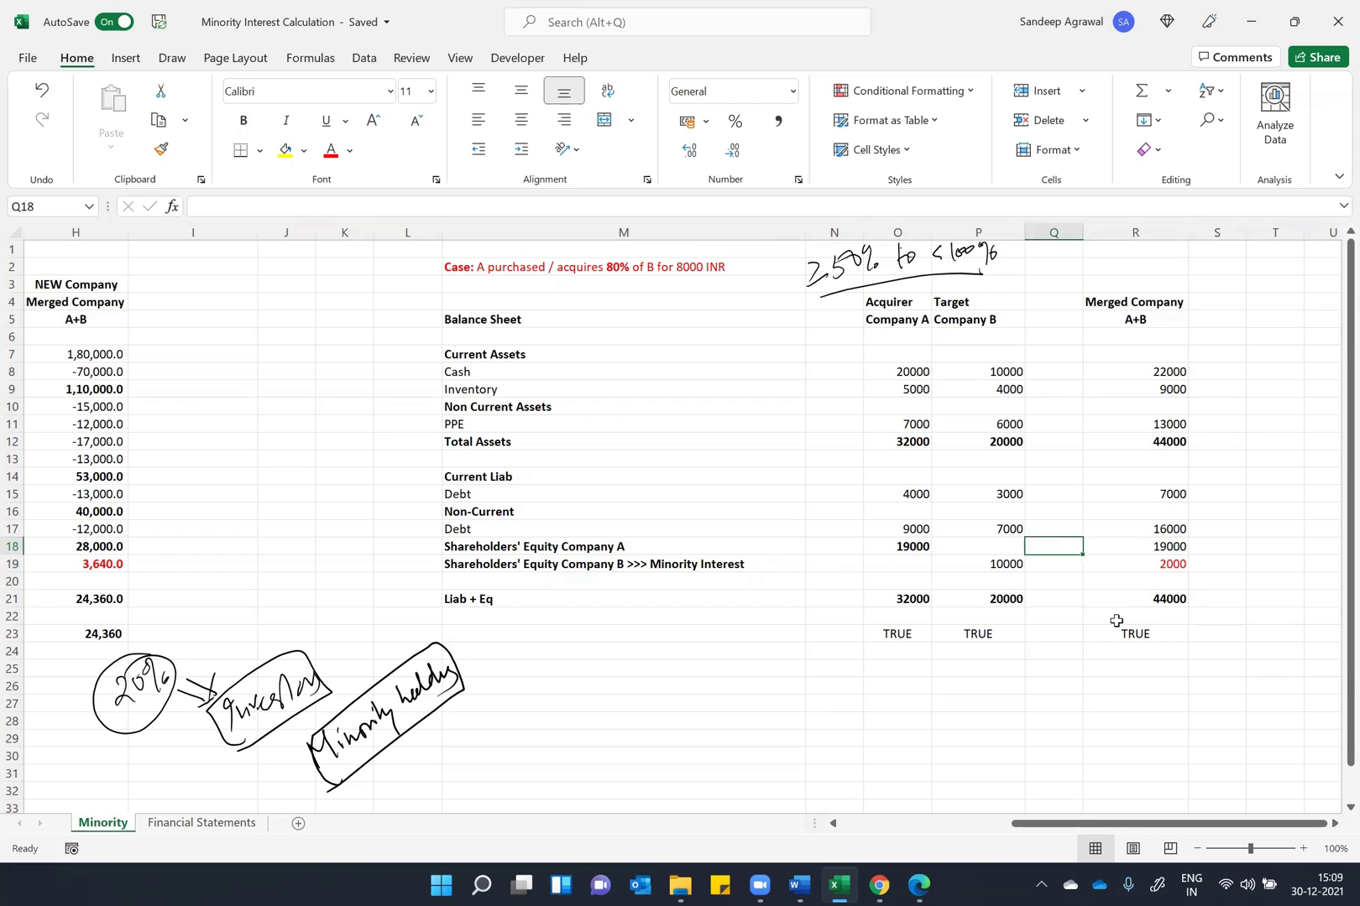
key(Right)
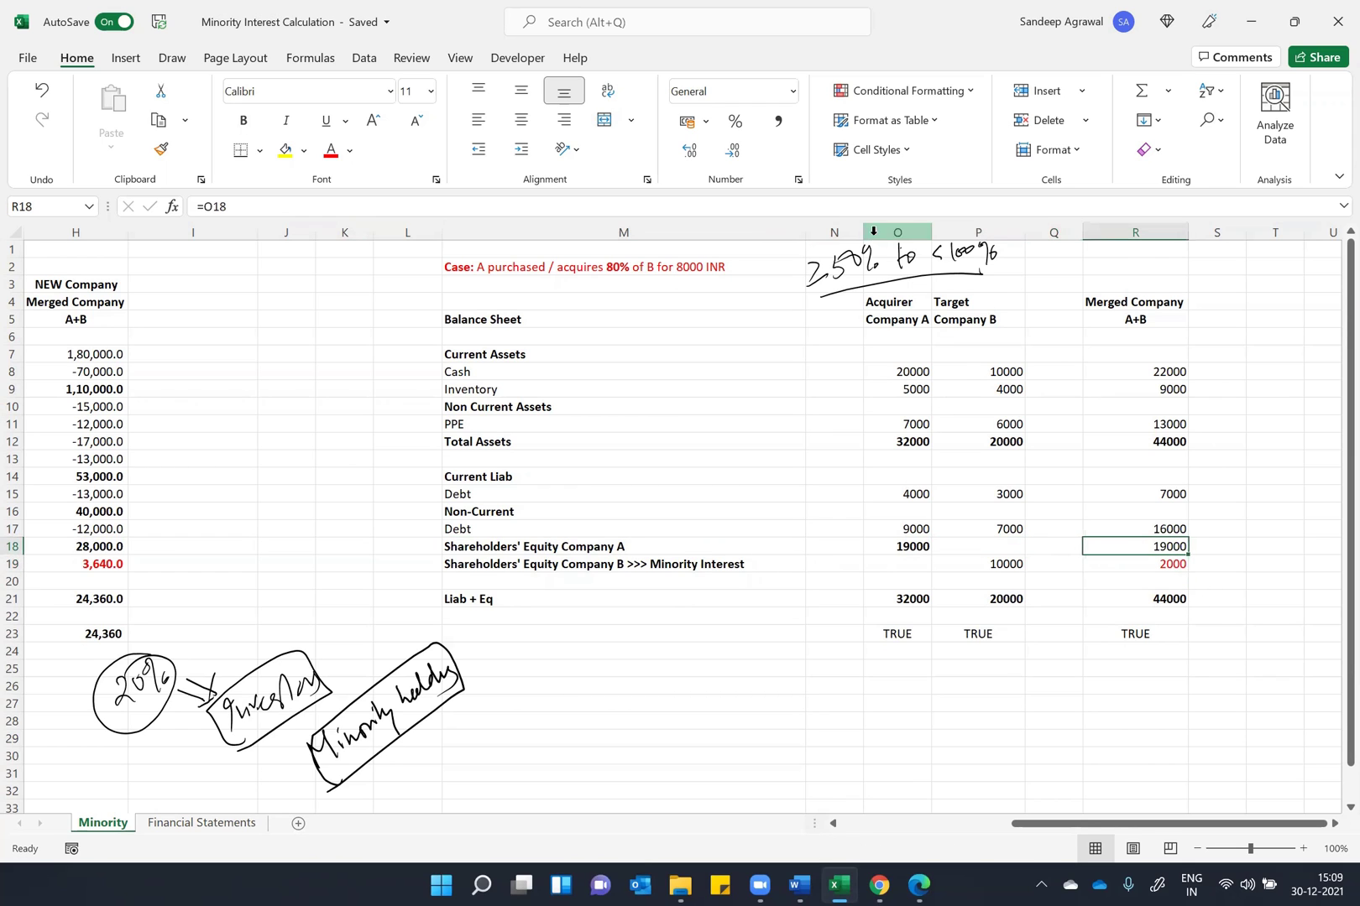
Step: Delete the handwritten '25% to <100%' note and ink sketch, then switch to the PDF
click(864, 275)
key(Delete)
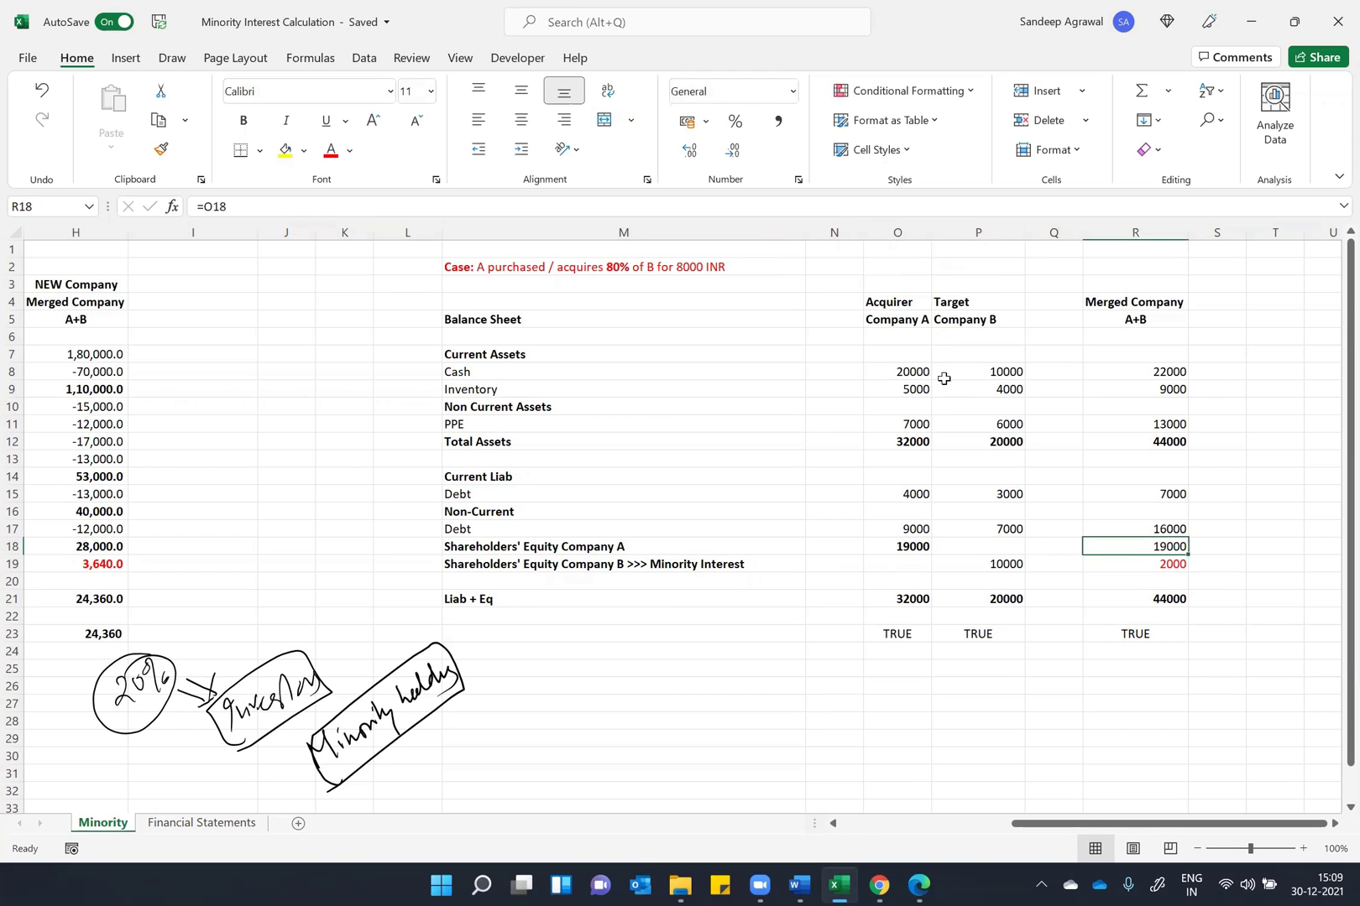
click(267, 665)
key(Delete)
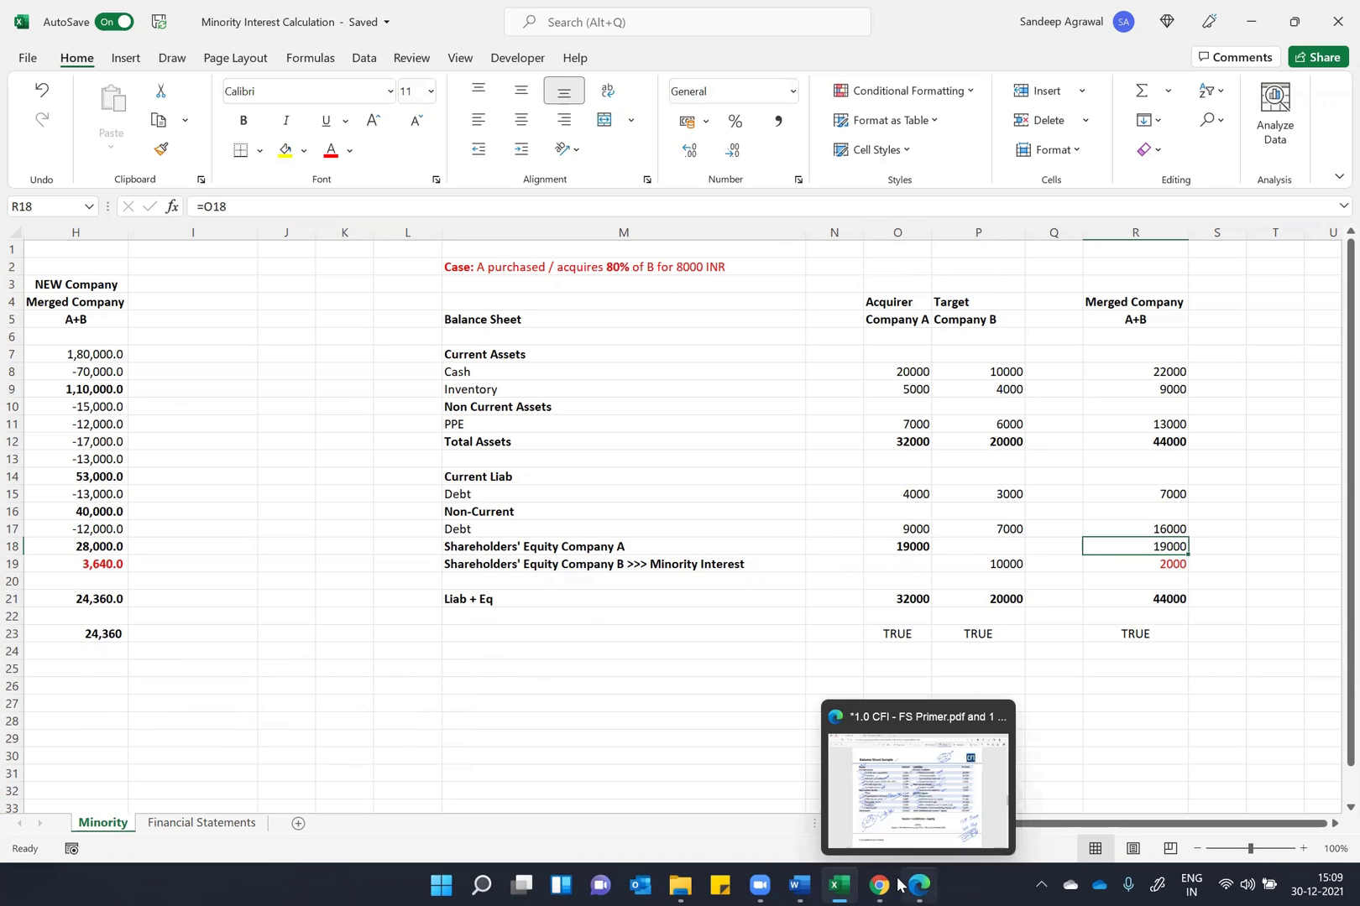
click(1162, 564)
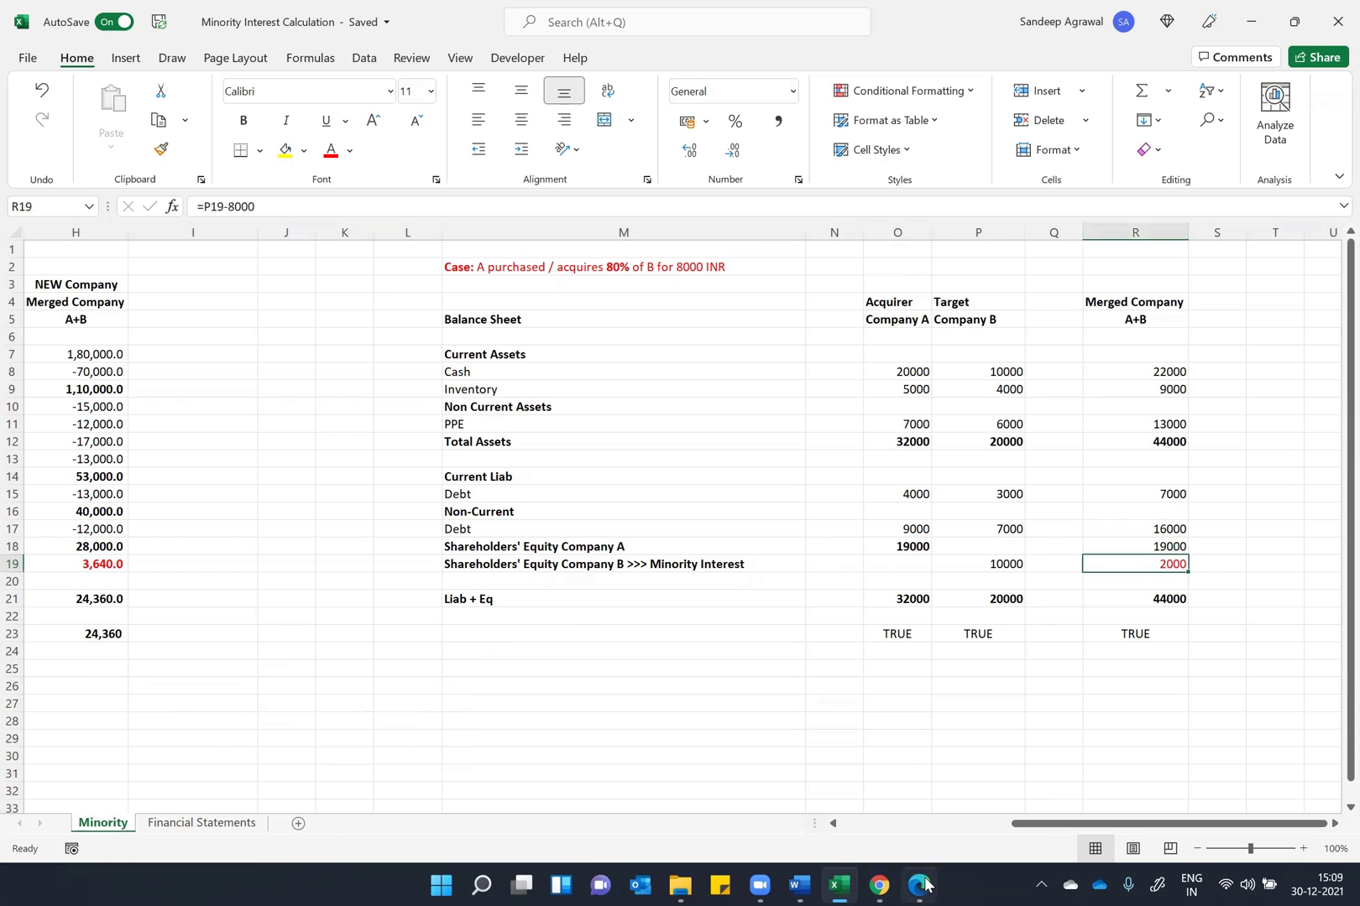
key(alt+Tab)
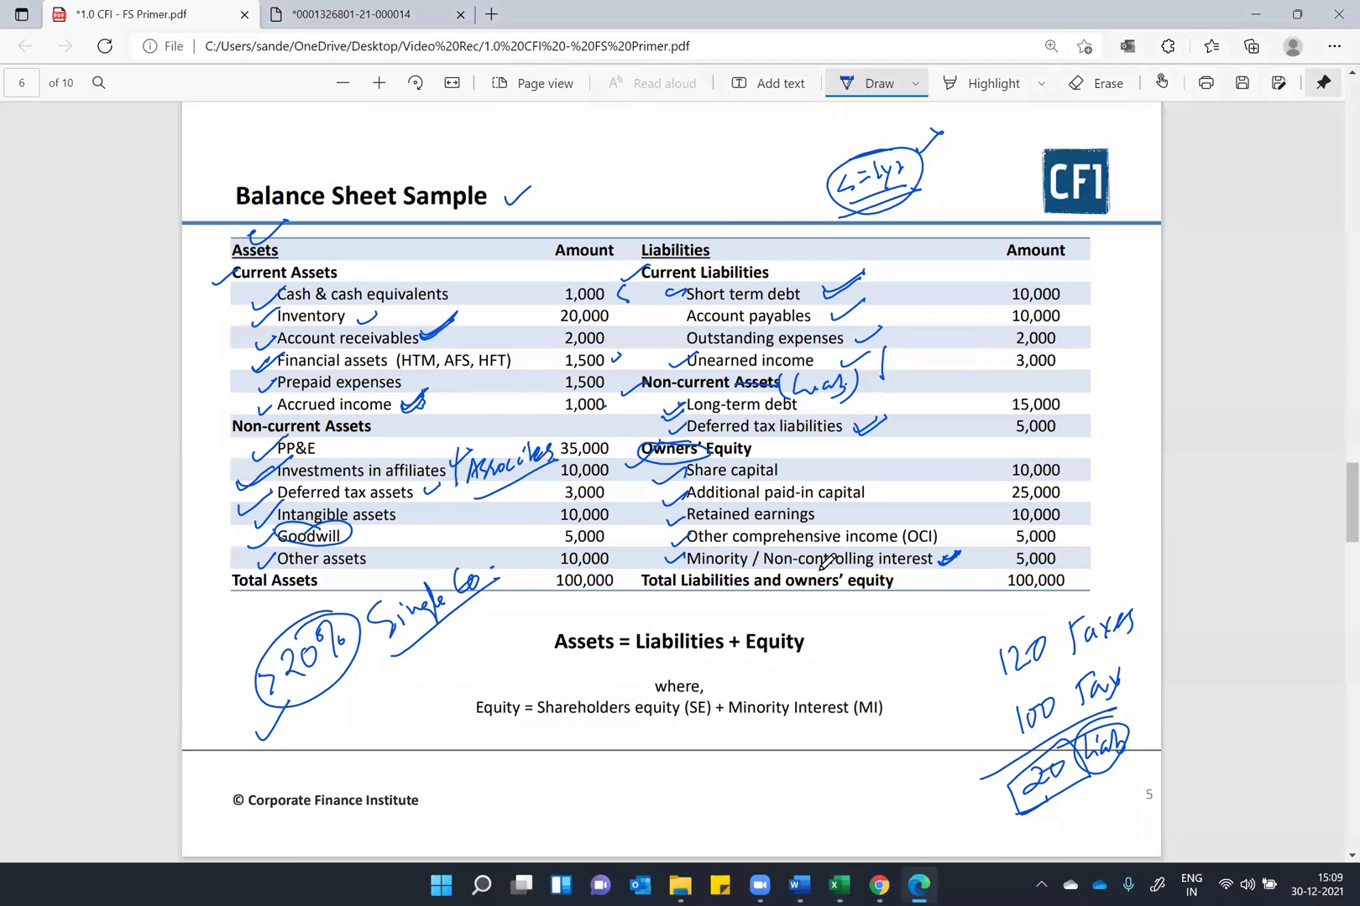